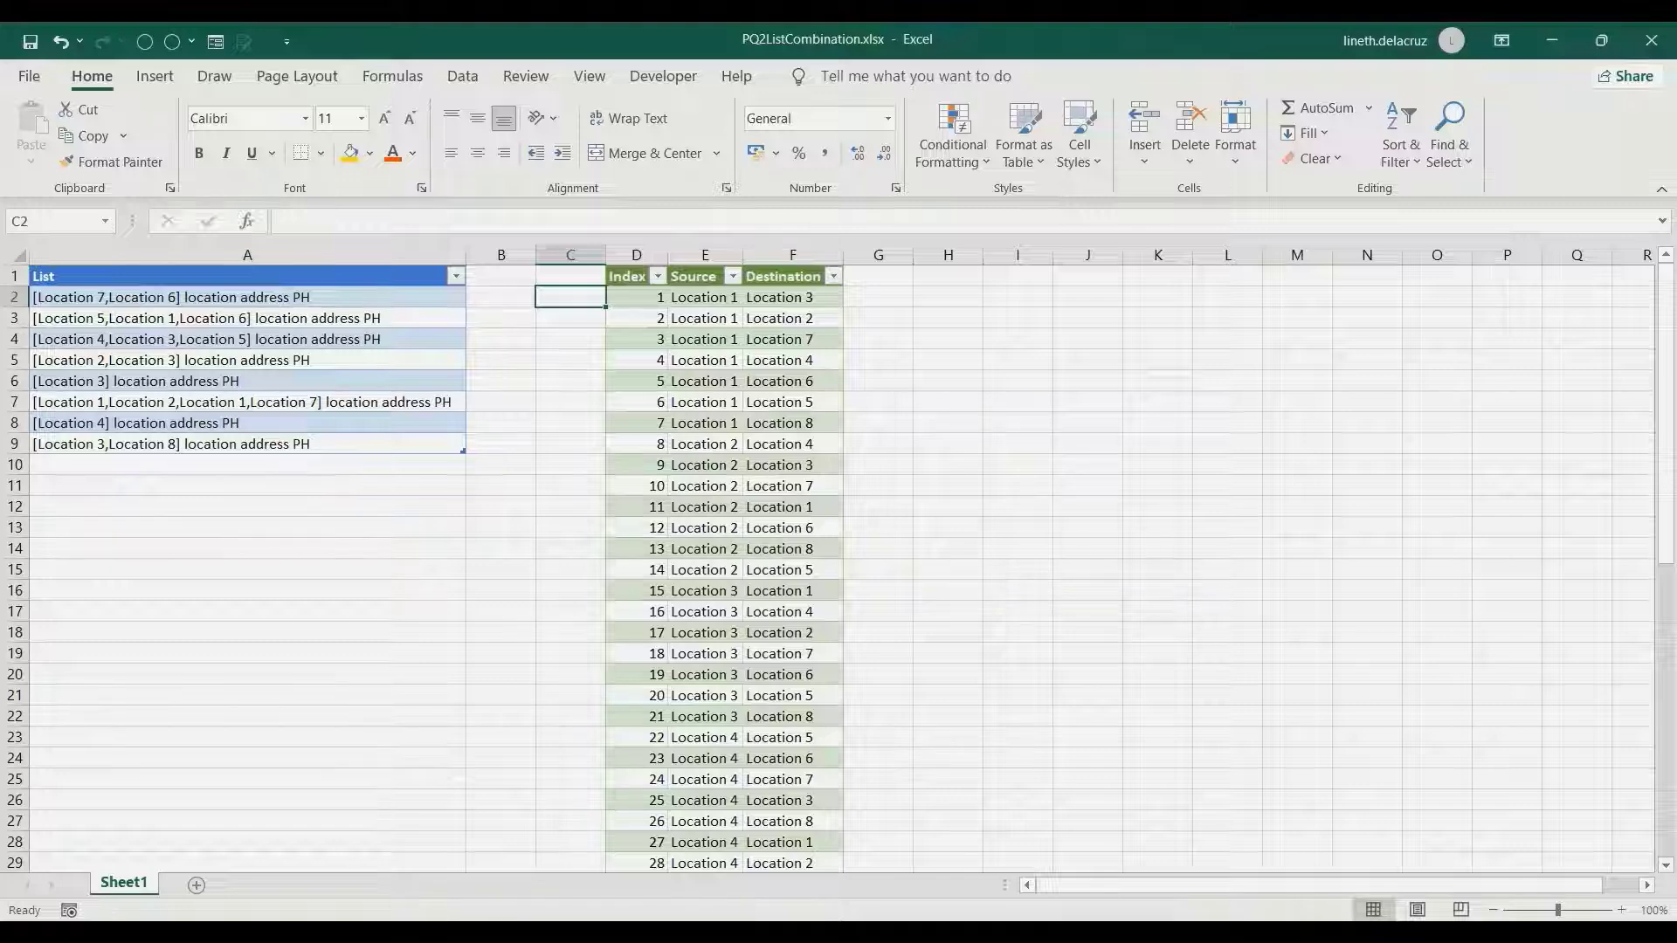
Examine the Index, Source and Destination table and the source entries in the List column
drag(636, 254, 829, 254)
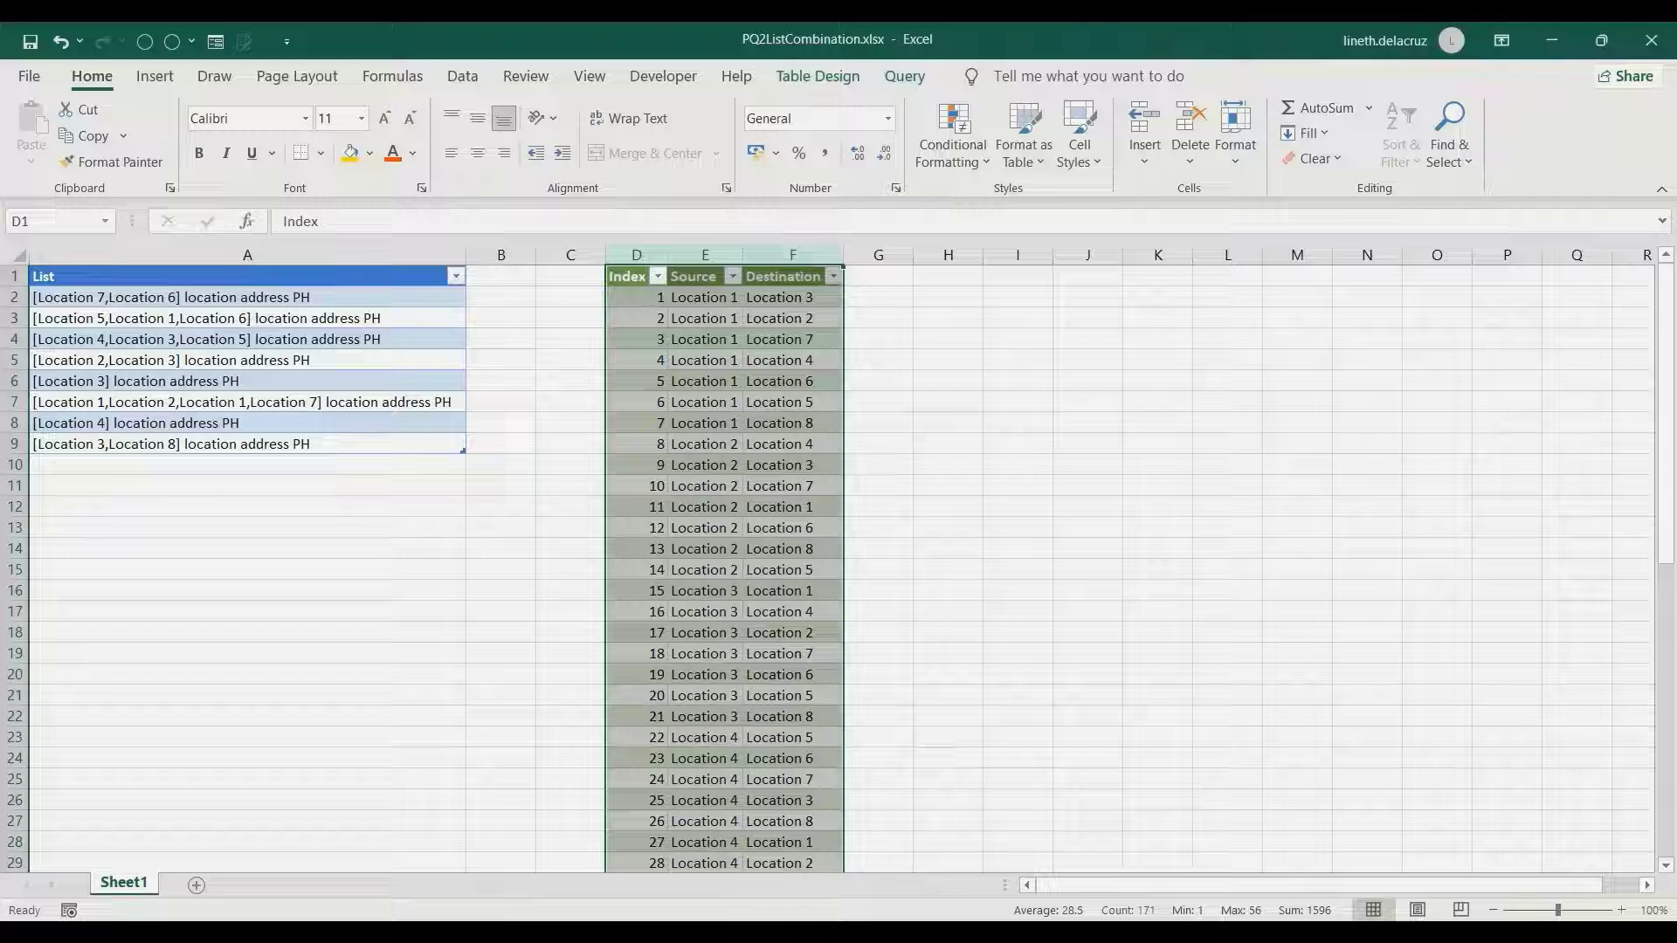
click(247, 255)
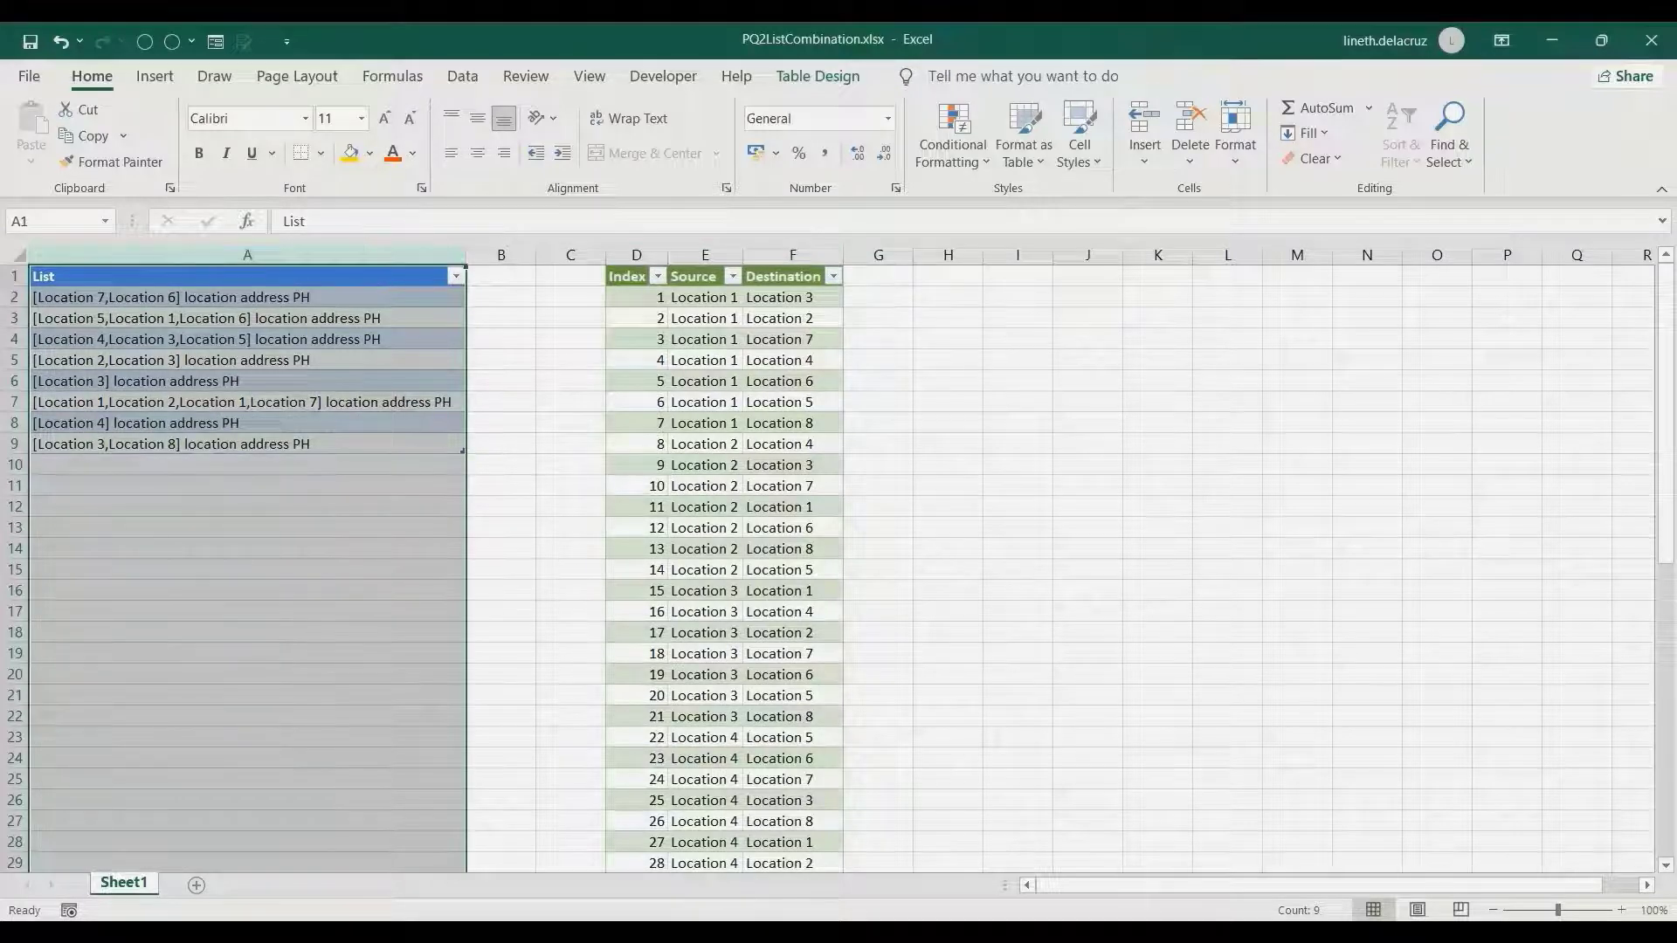
drag(247, 297, 247, 444)
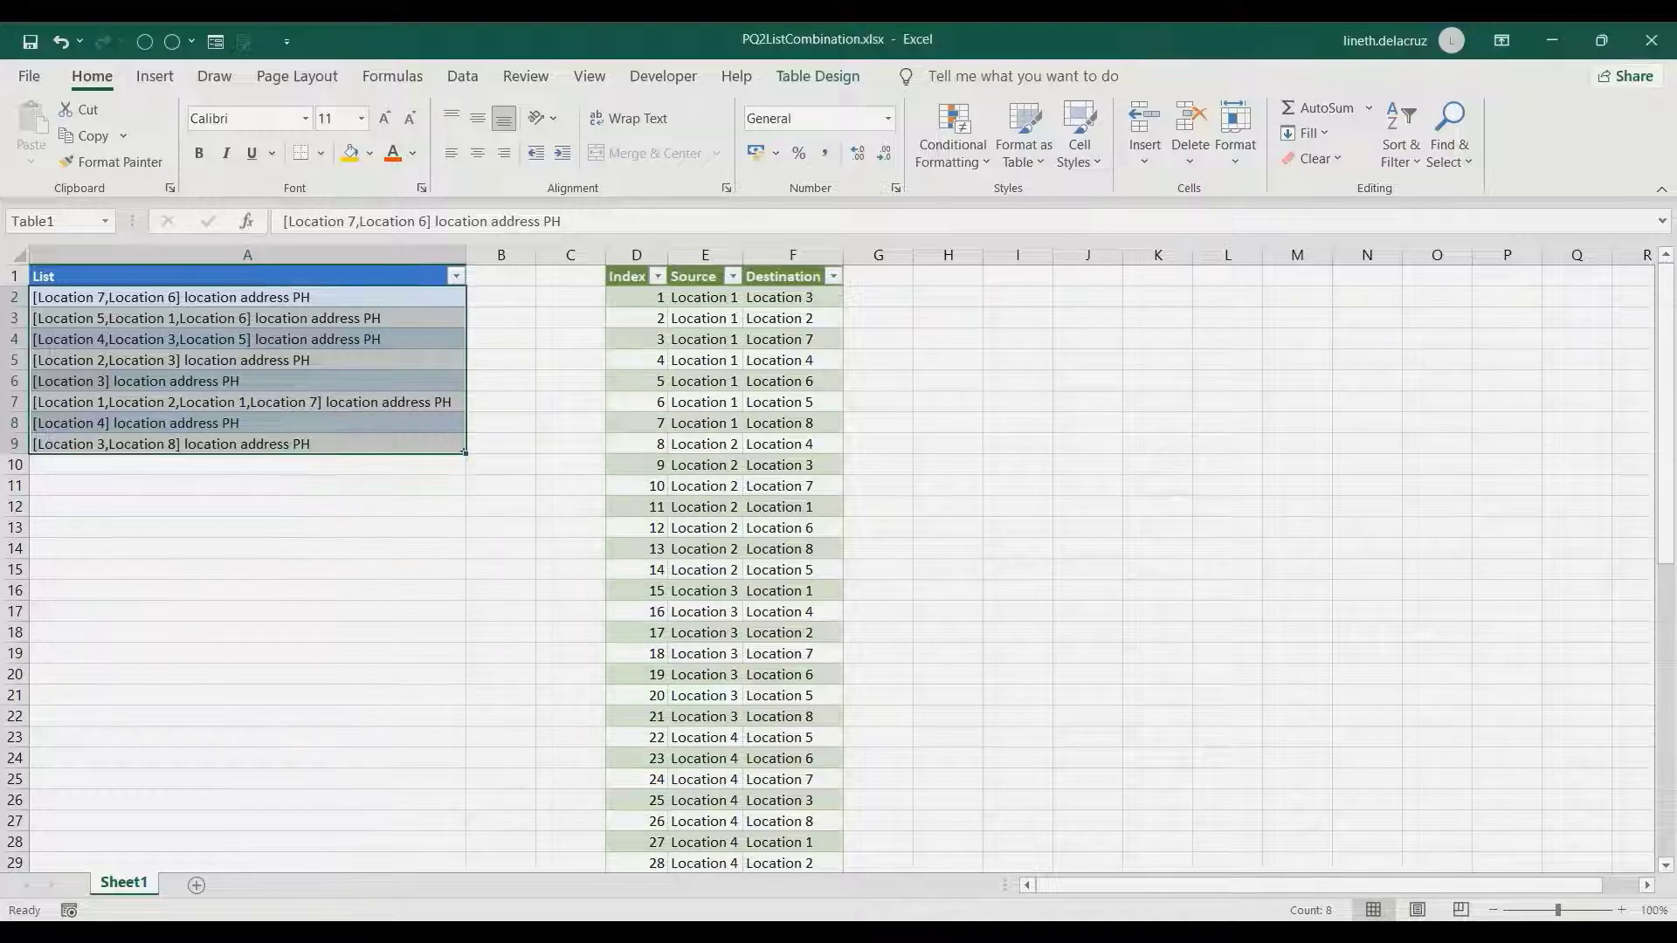
Switch to the Book2 workbook and load A1:A9 into Power Query as a table with headers
click(786, 932)
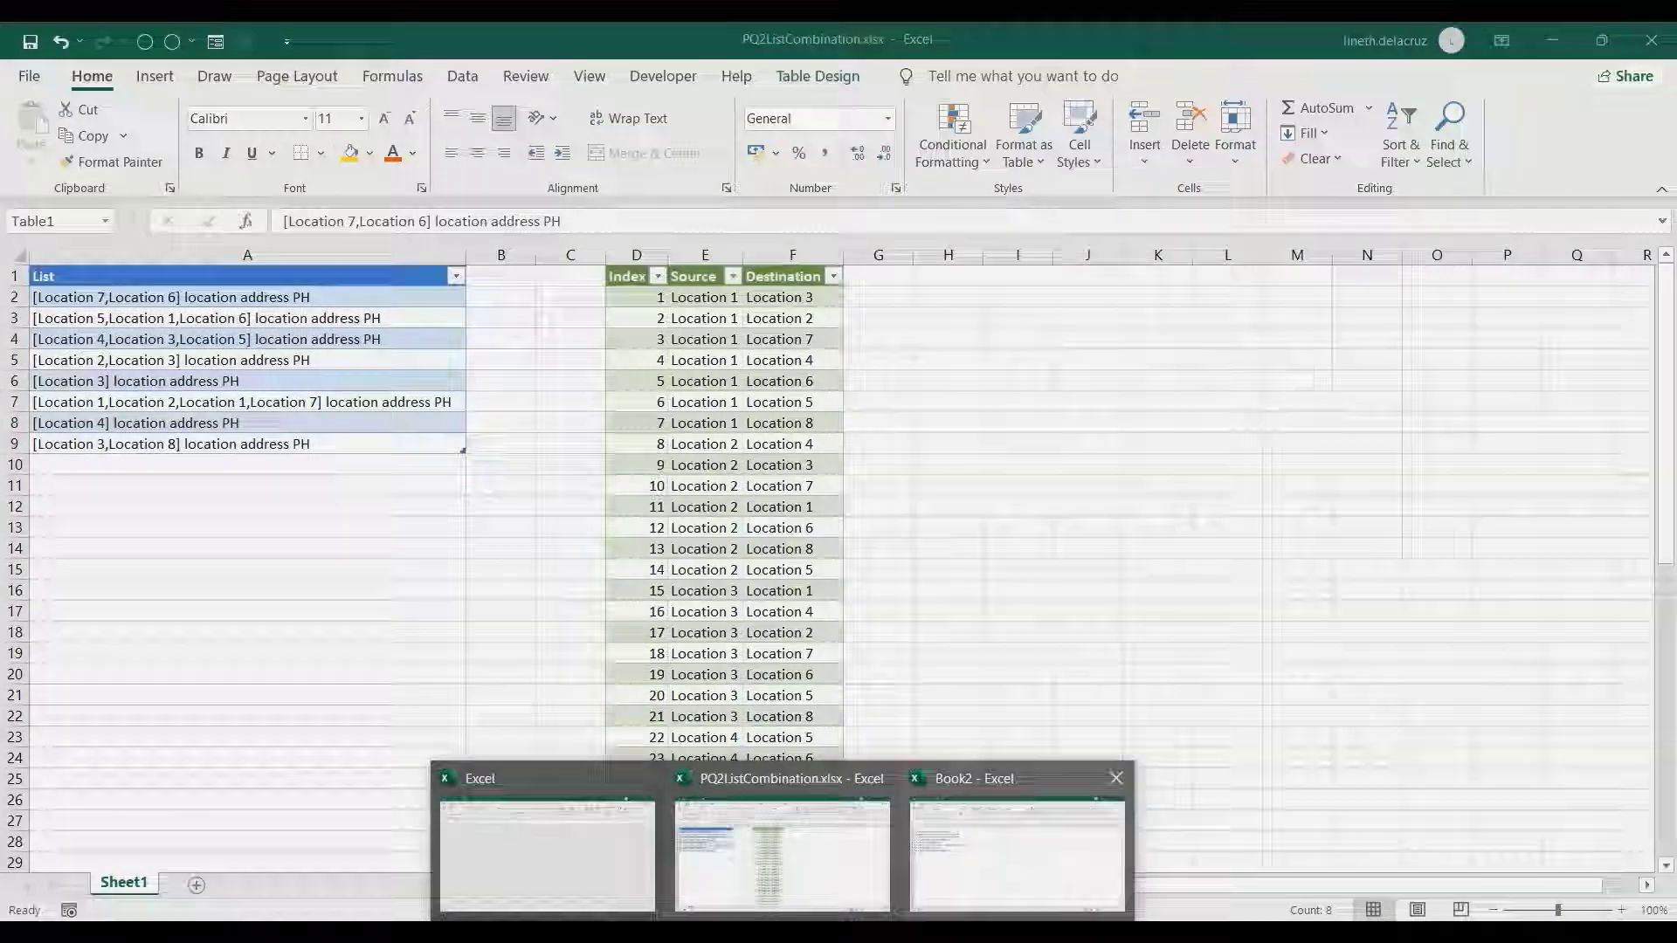
click(1017, 851)
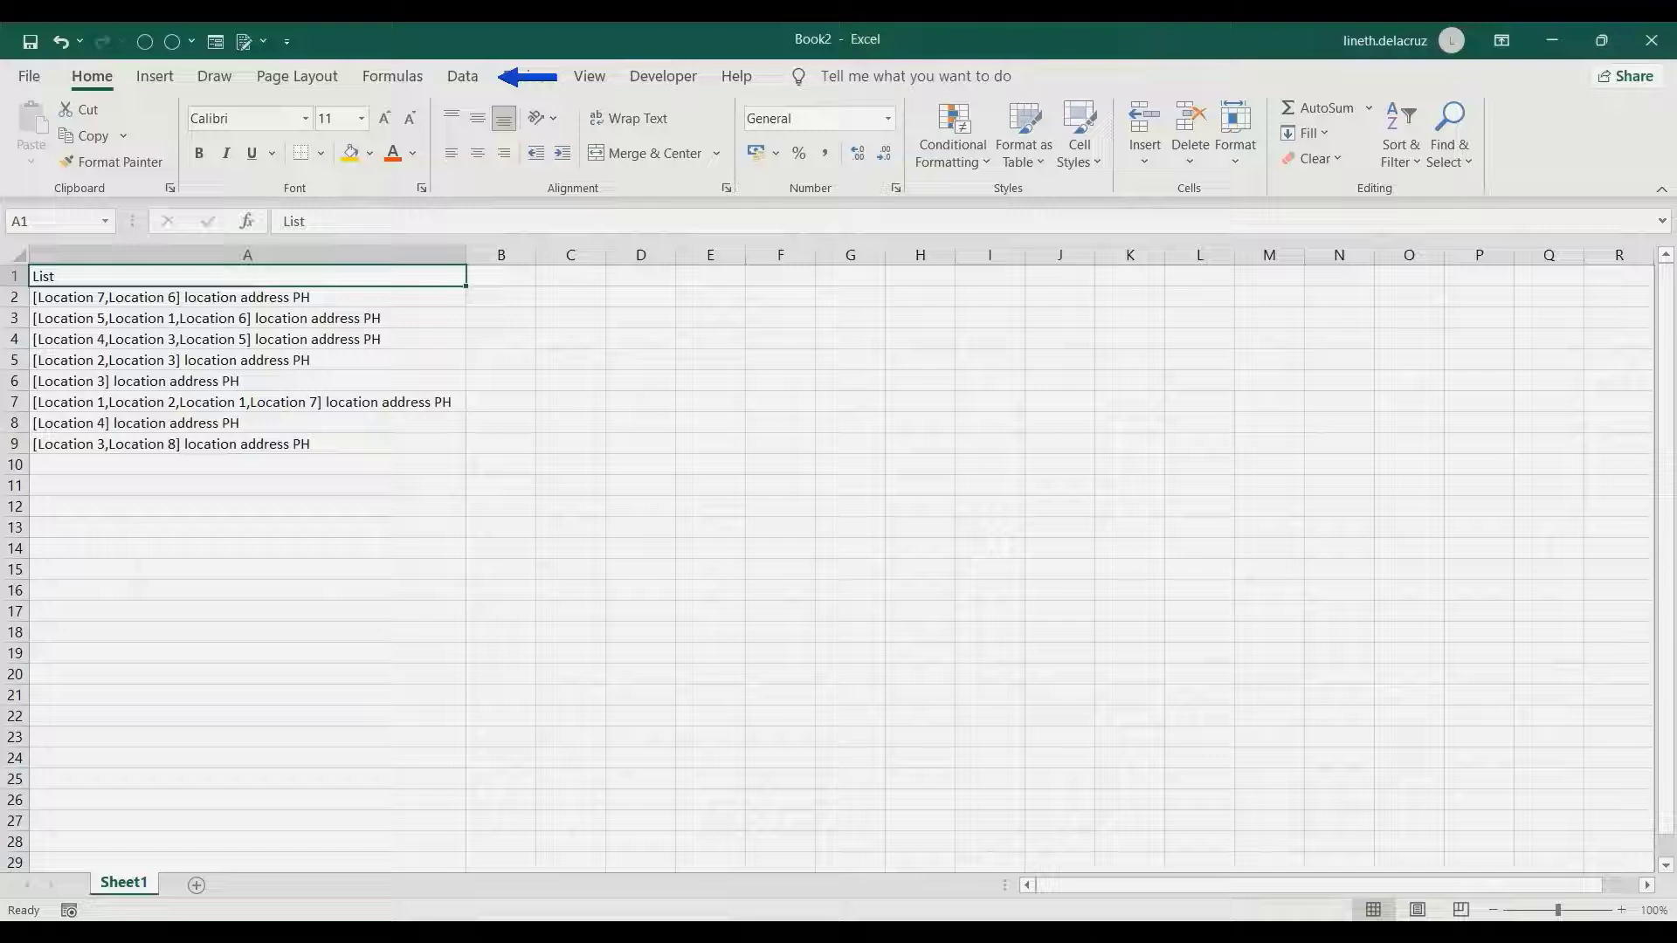
click(462, 76)
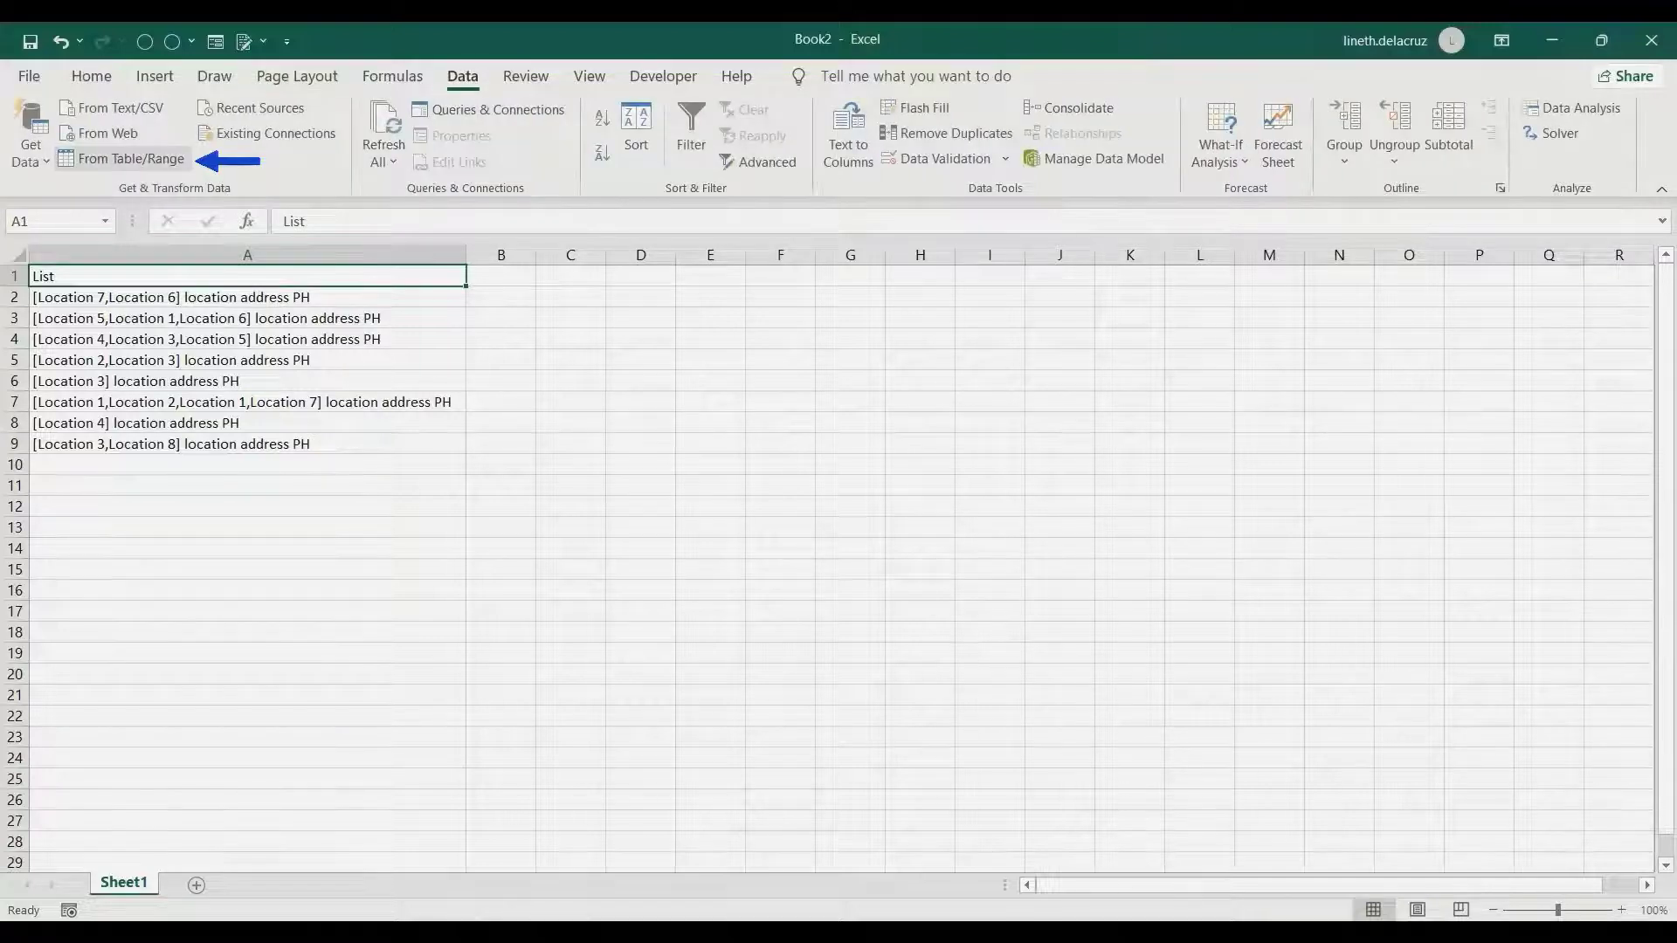
click(122, 159)
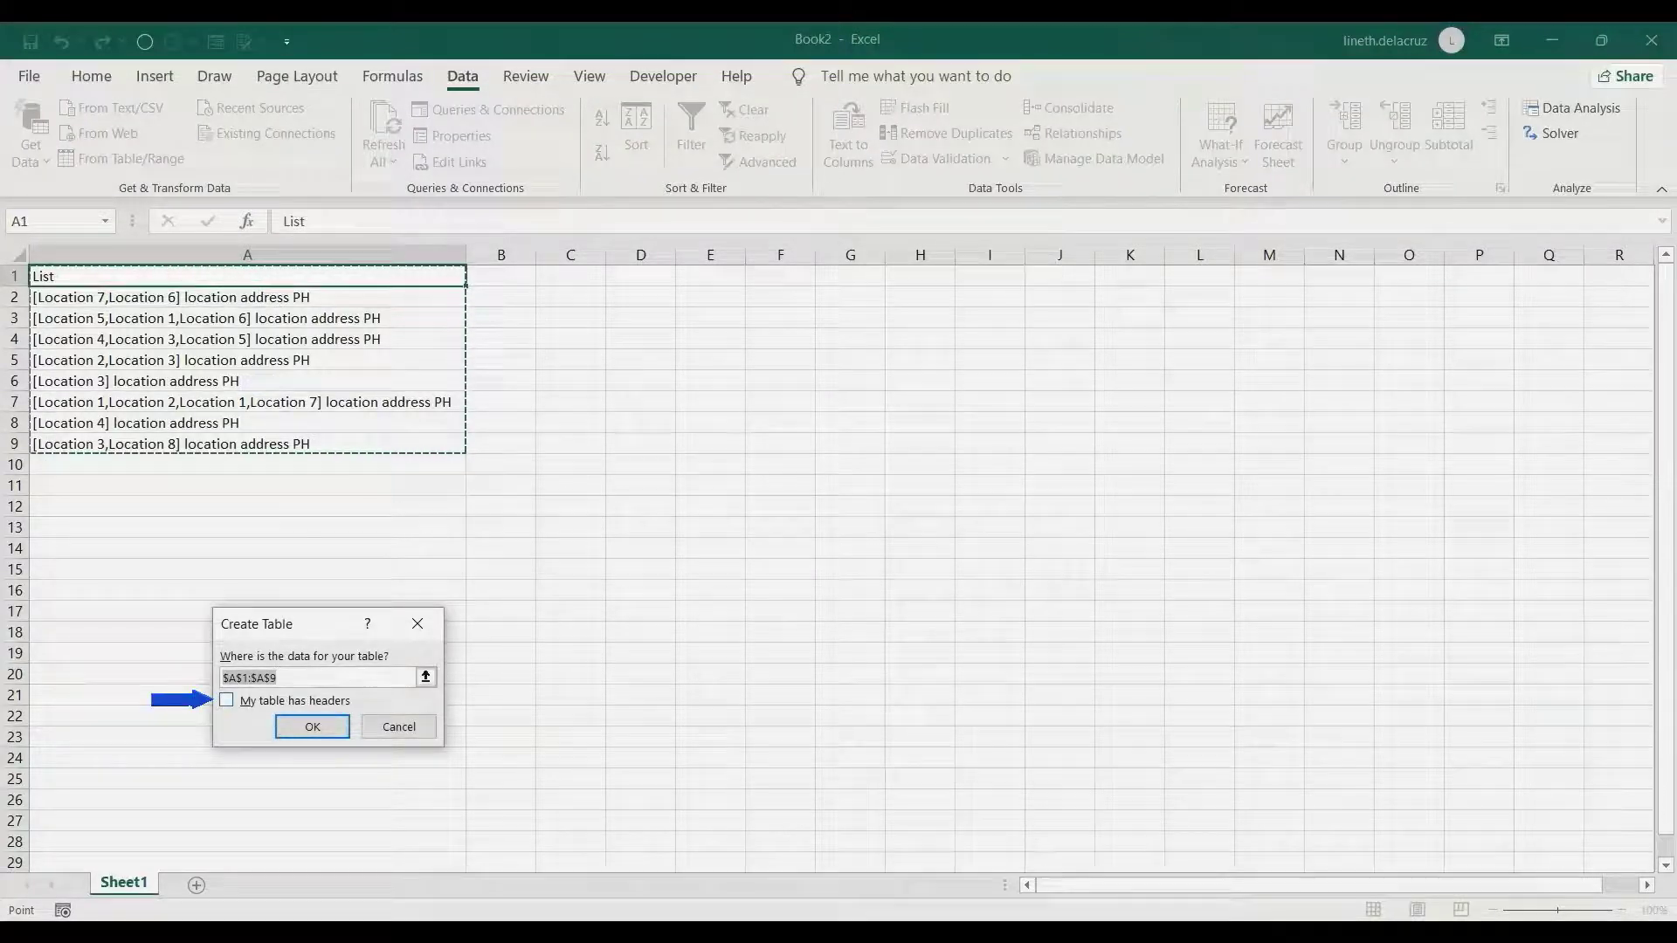
key(alt+m)
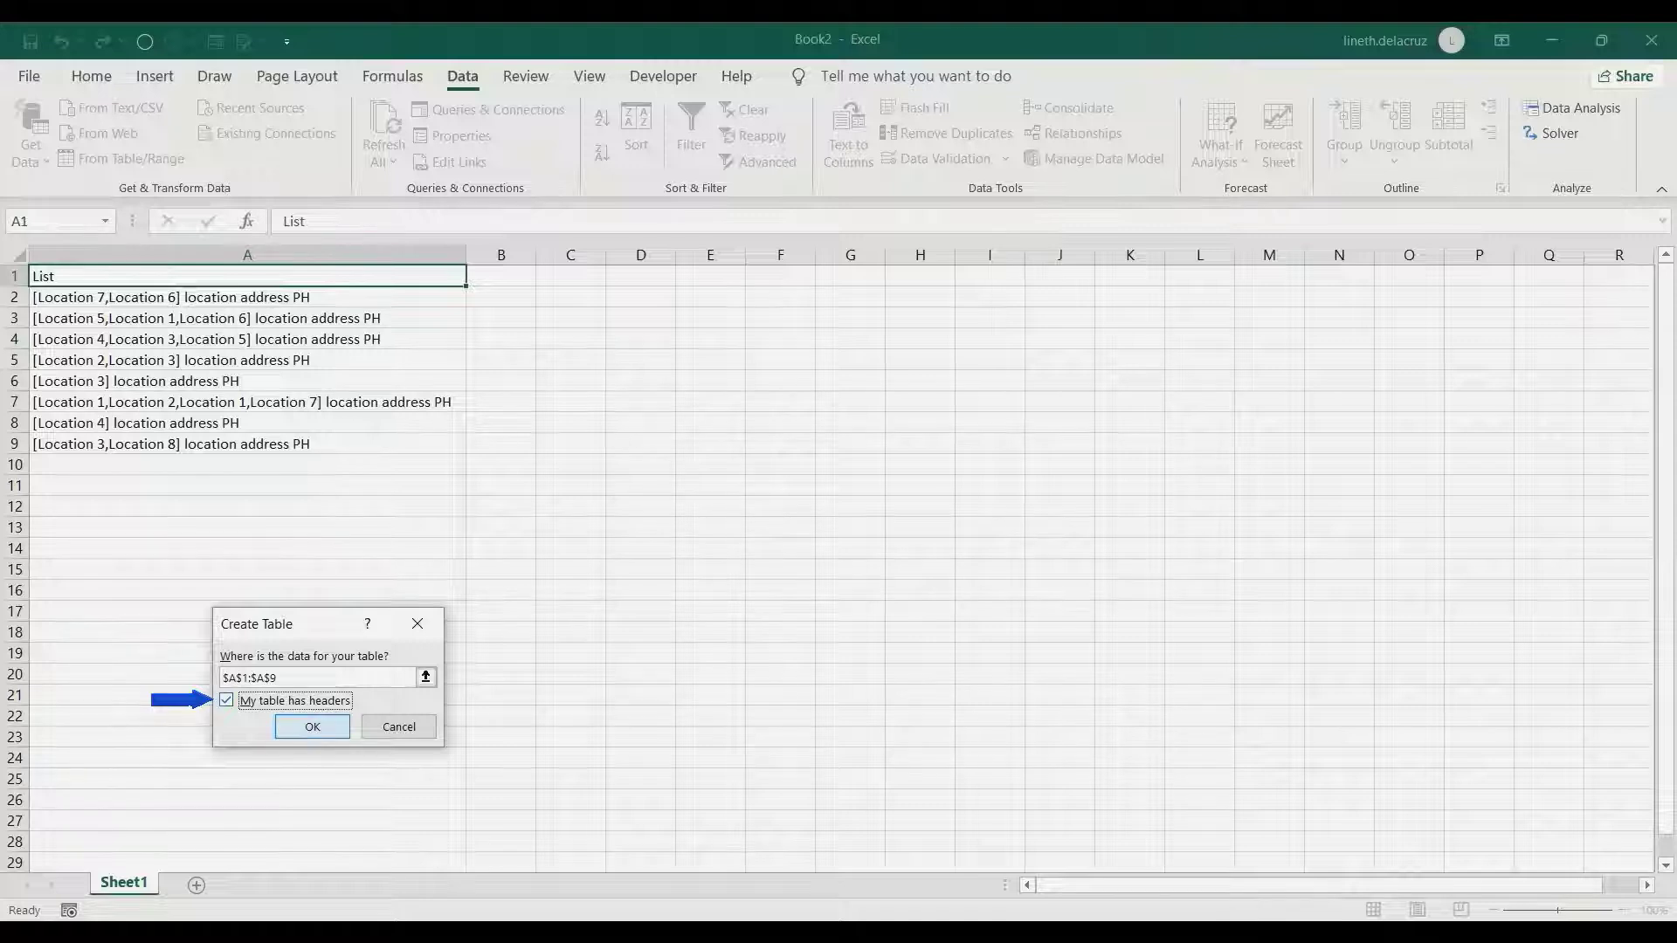
key(Return)
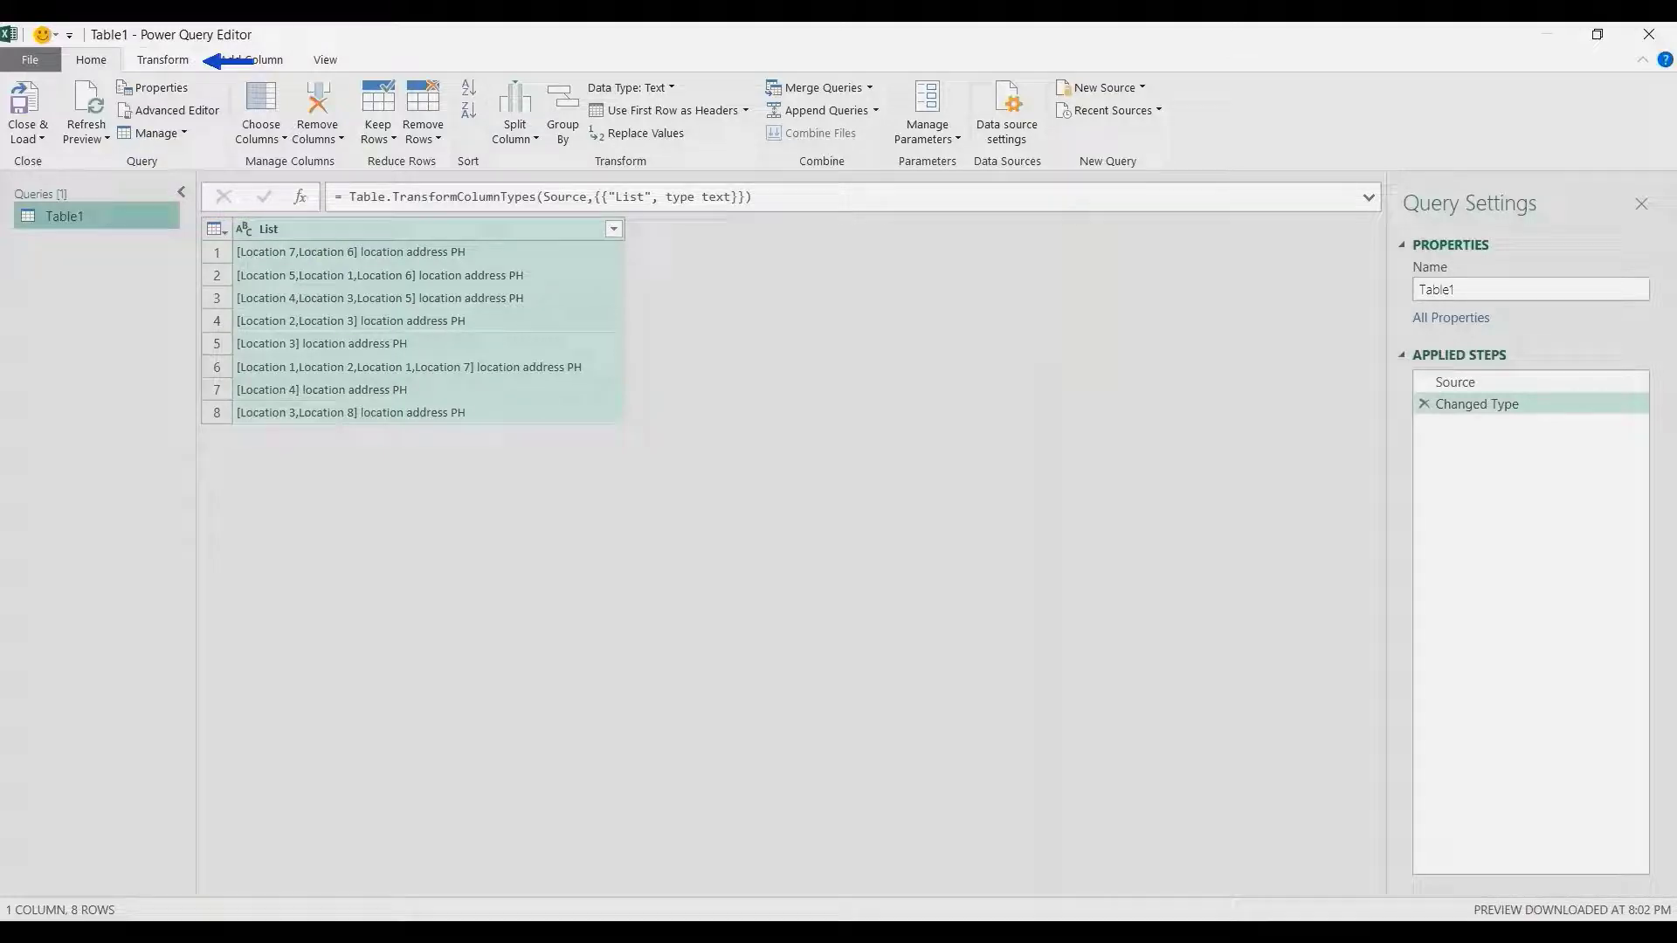
Extract the List column's text between the start delimiter "[" and the end delimiter "]"
click(162, 59)
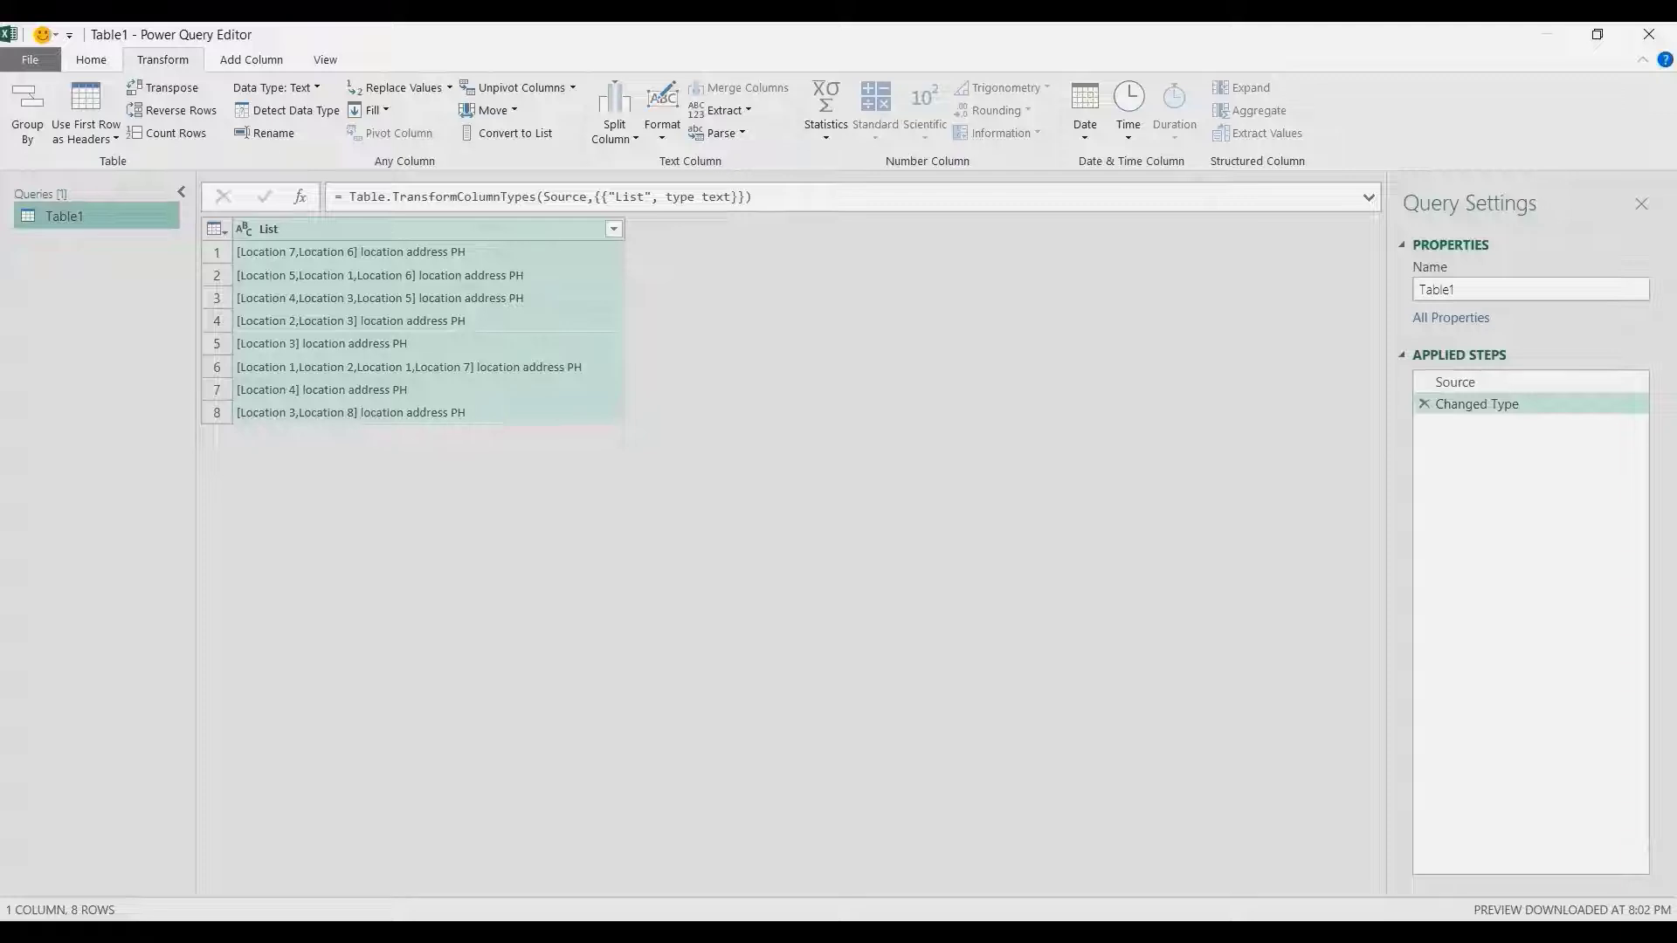
click(720, 110)
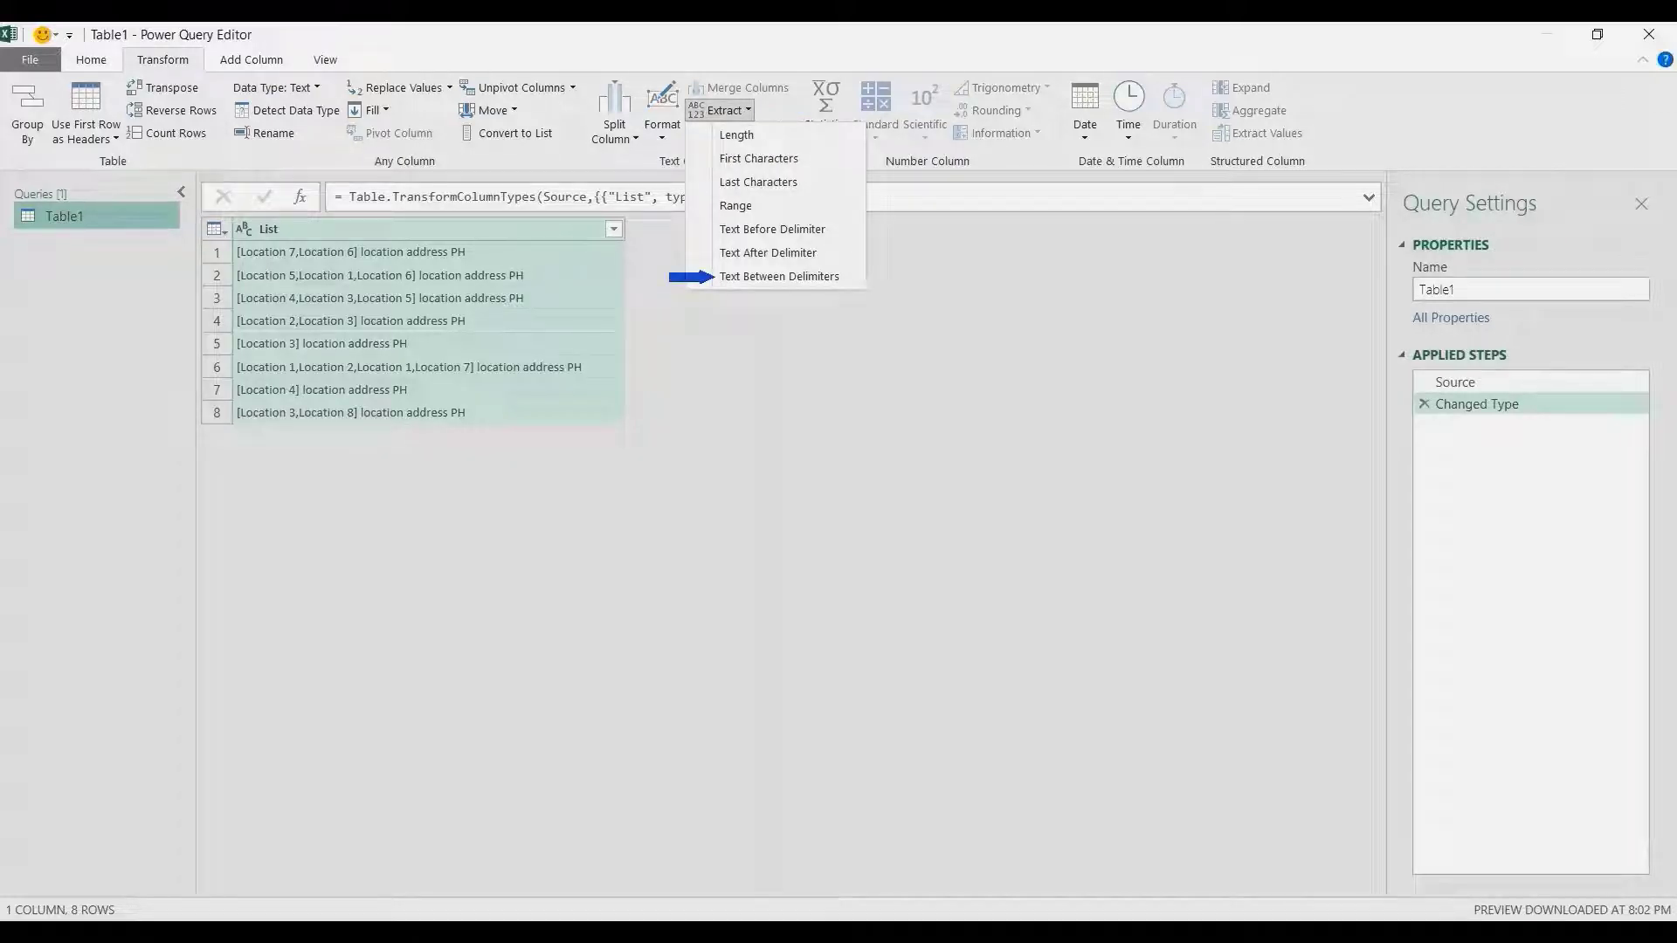
click(778, 276)
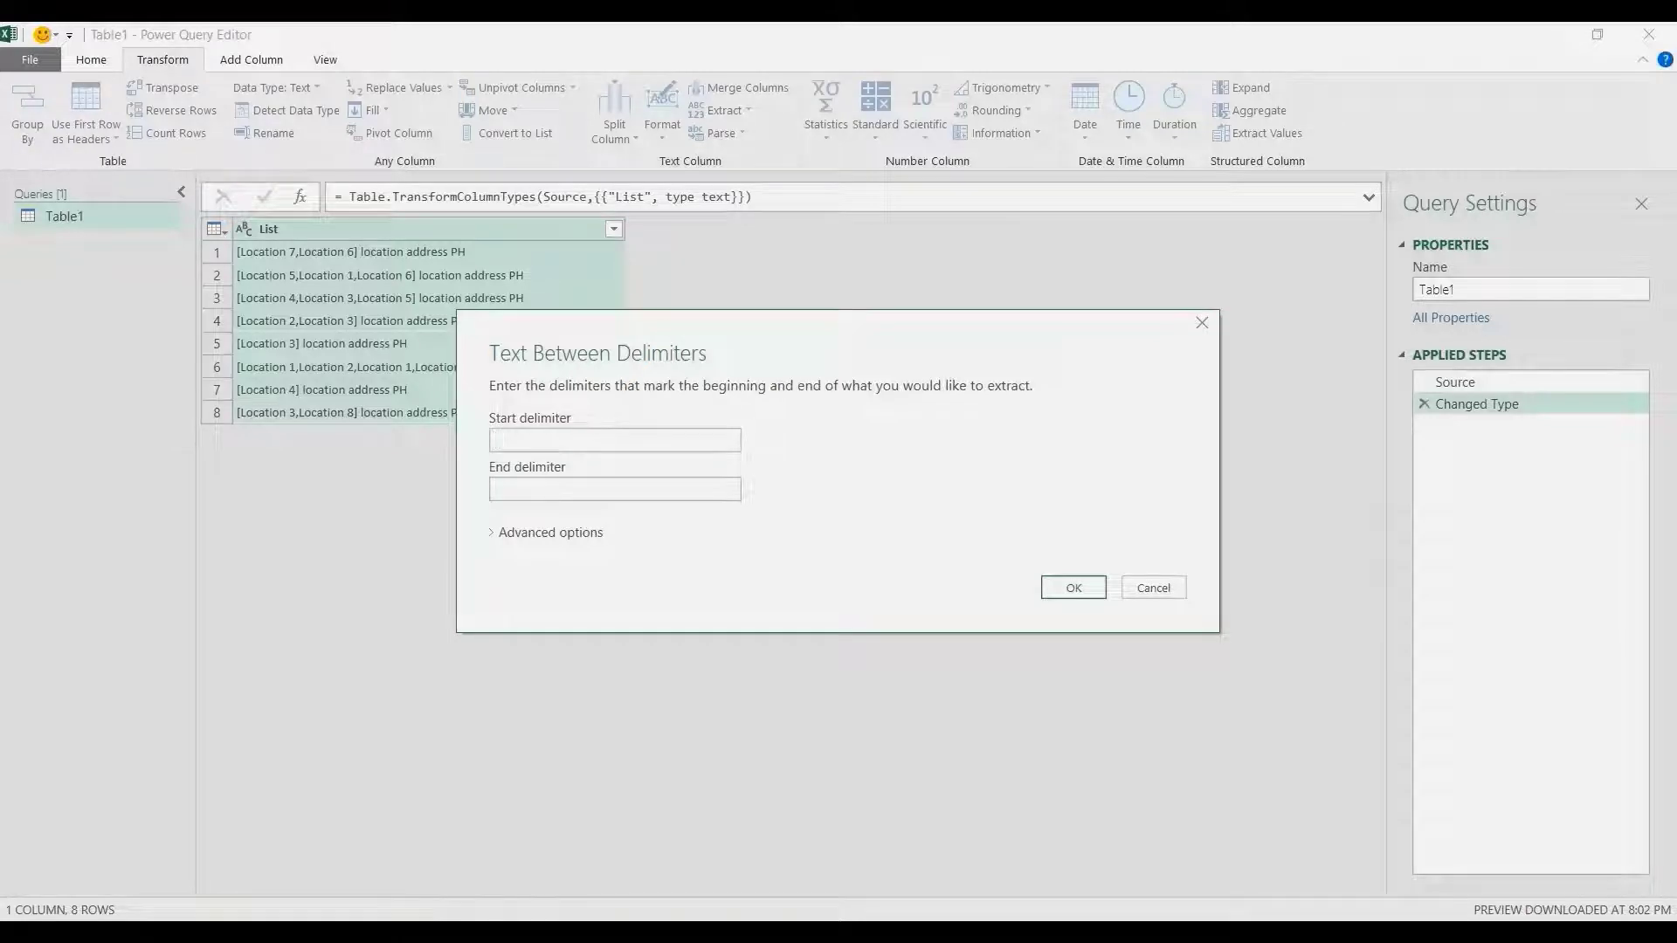
text([)
click(497, 489)
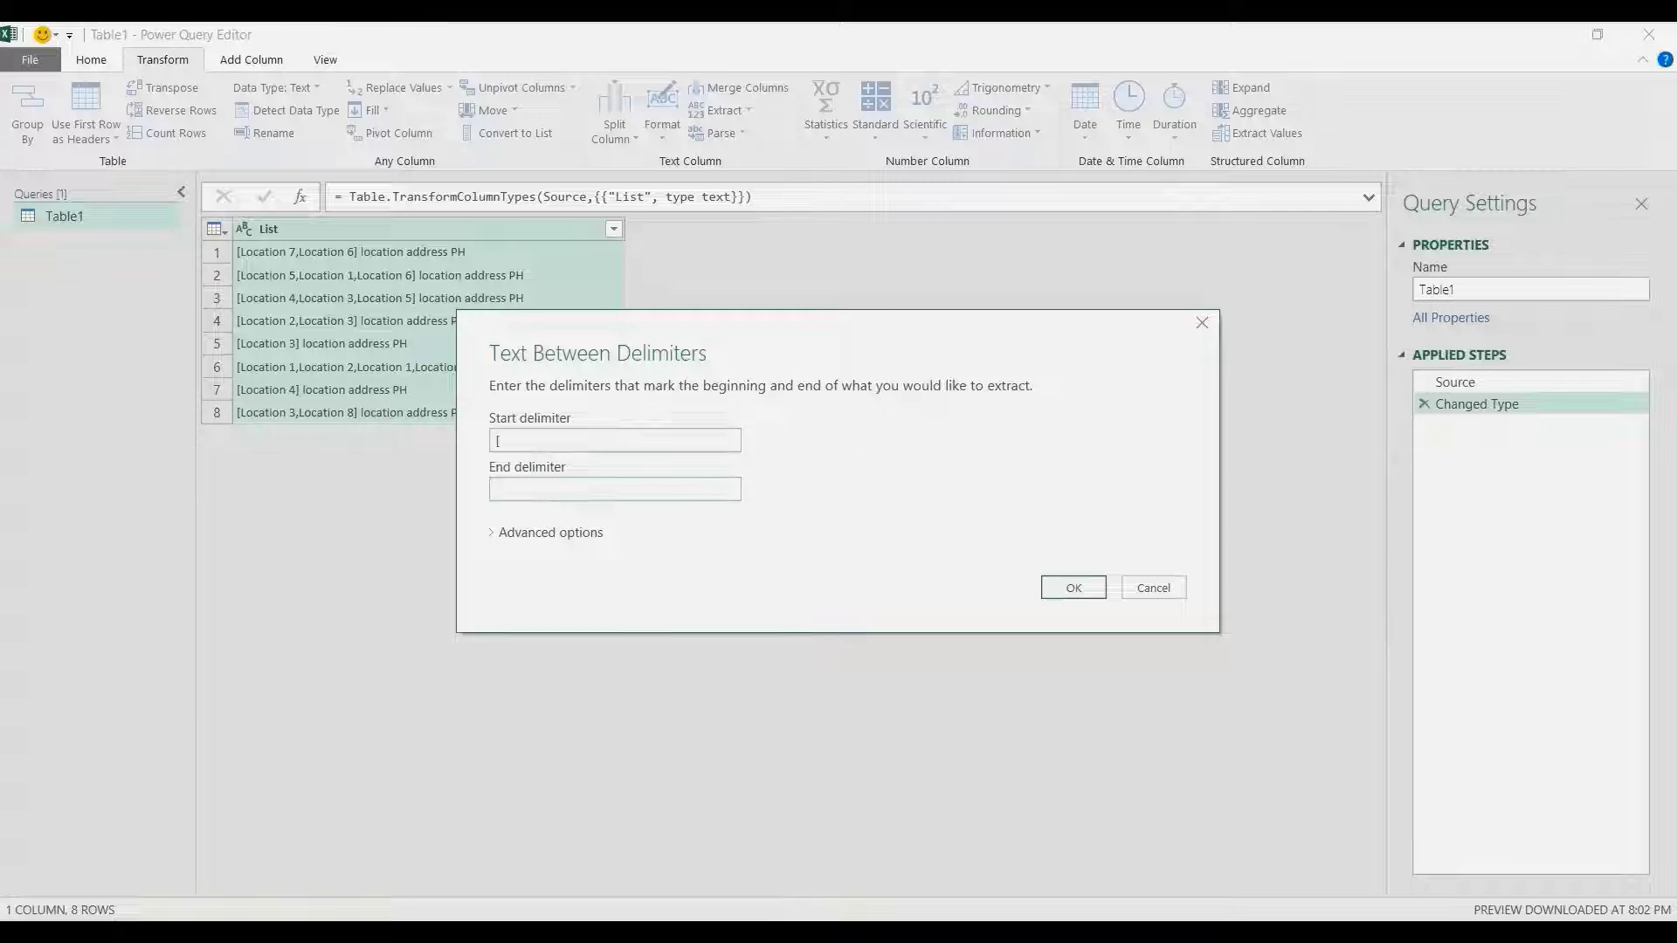
text(])
key(Return)
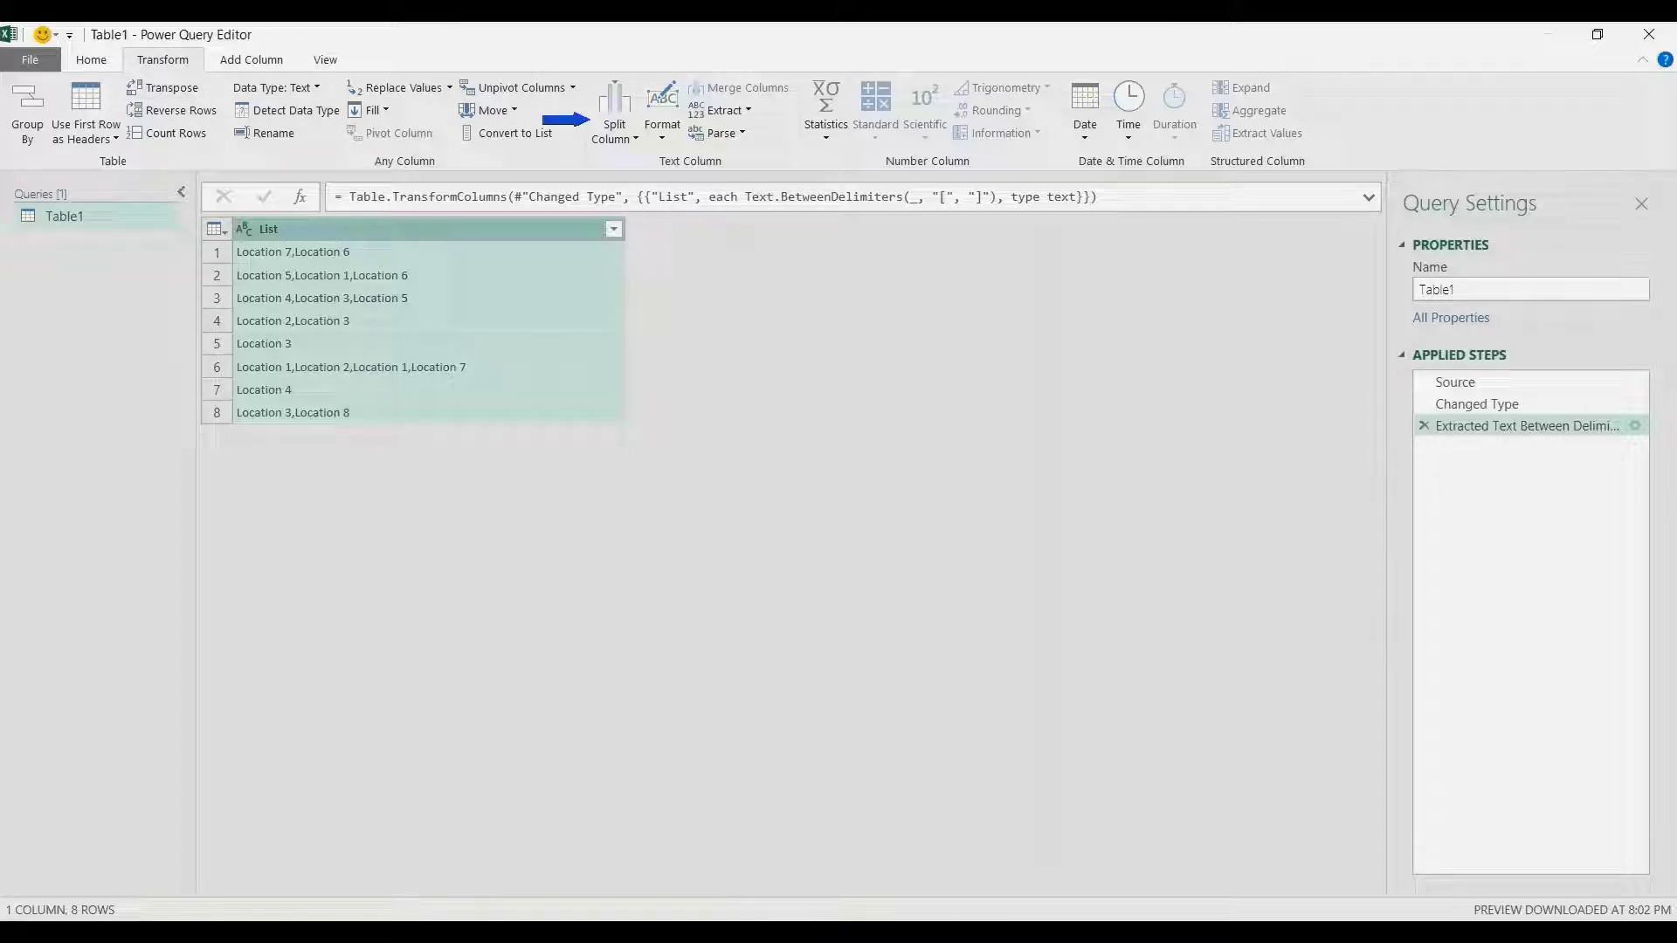
Split the List column by the comma delimiter at each occurrence
click(615, 131)
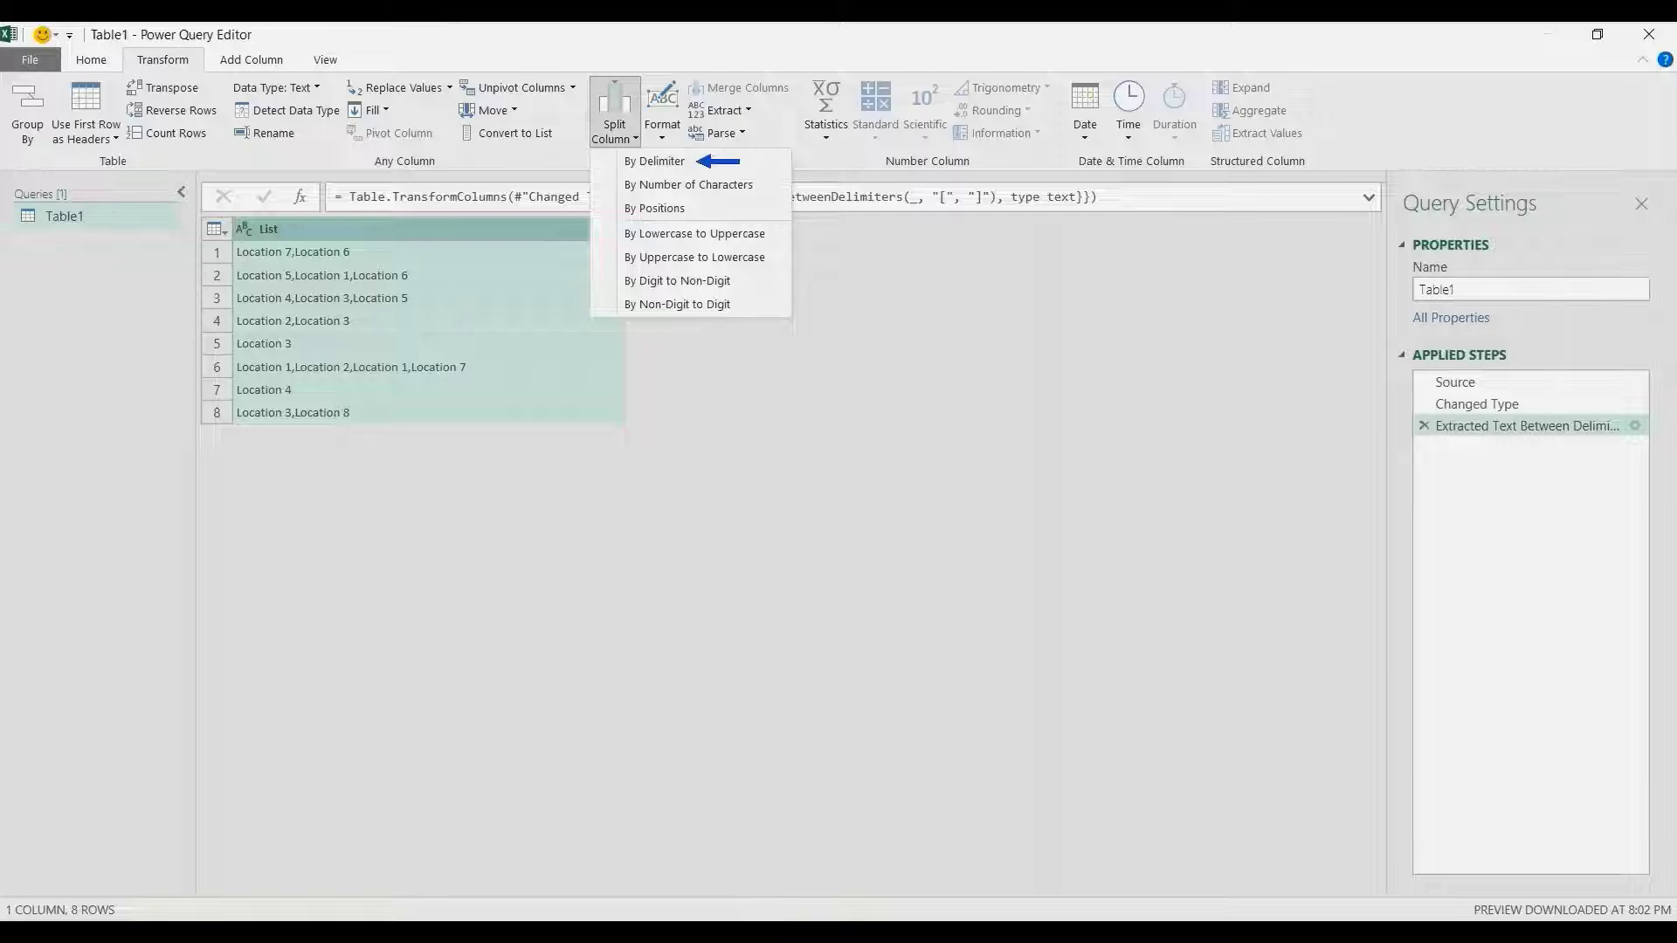
click(654, 161)
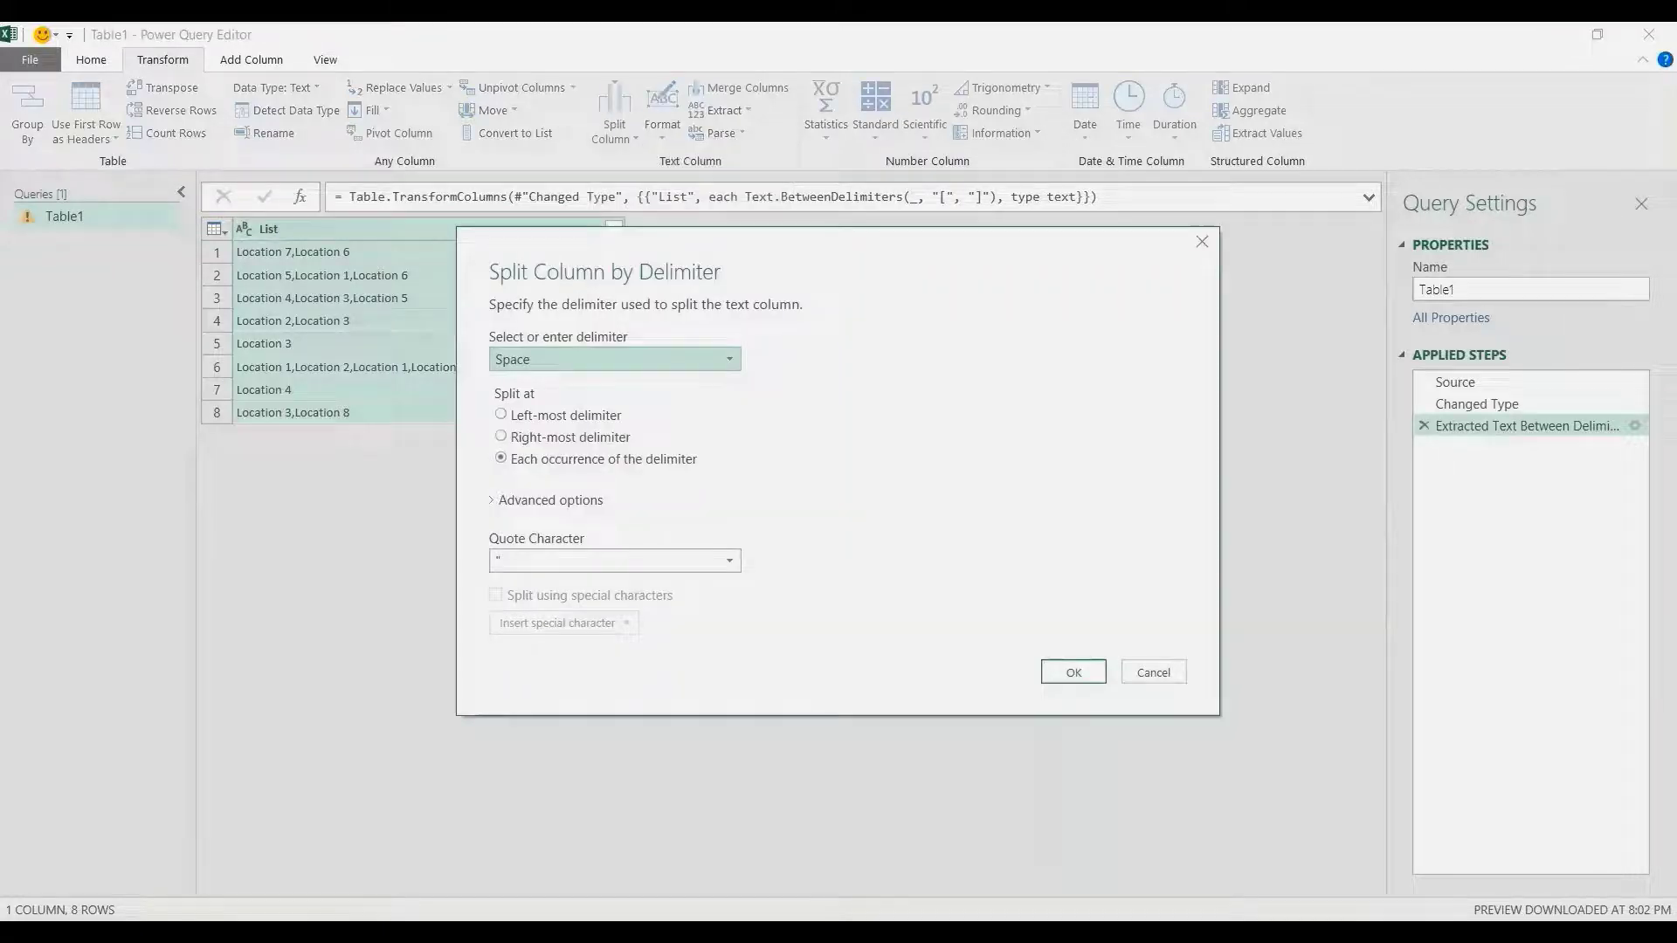
click(615, 358)
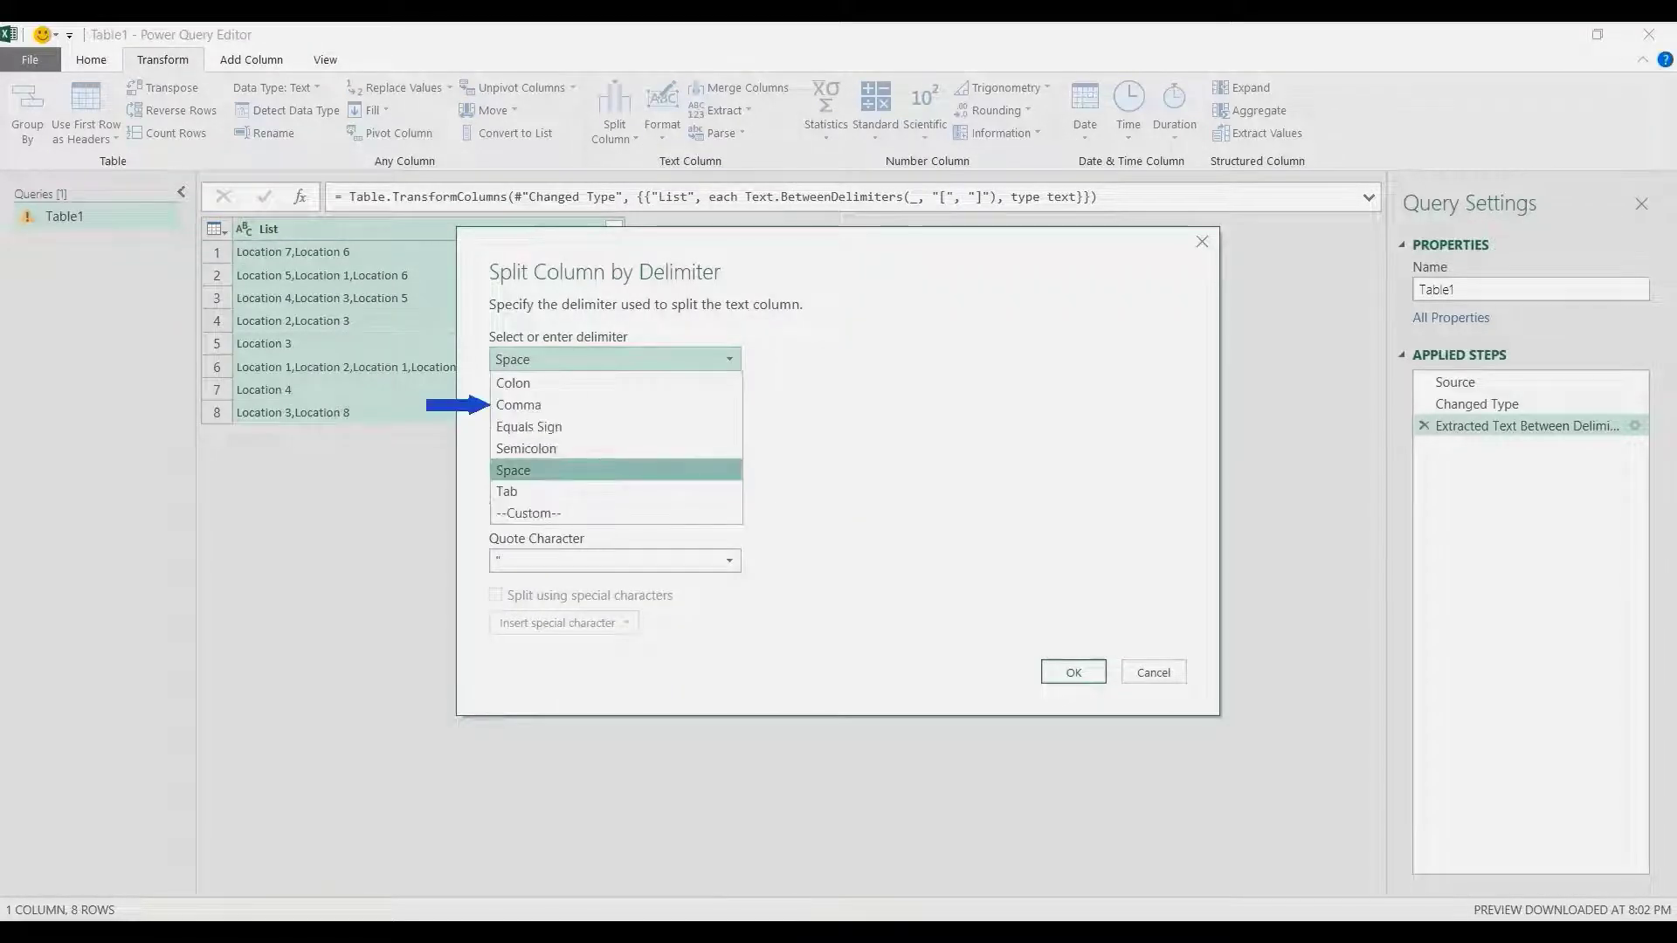
click(524, 408)
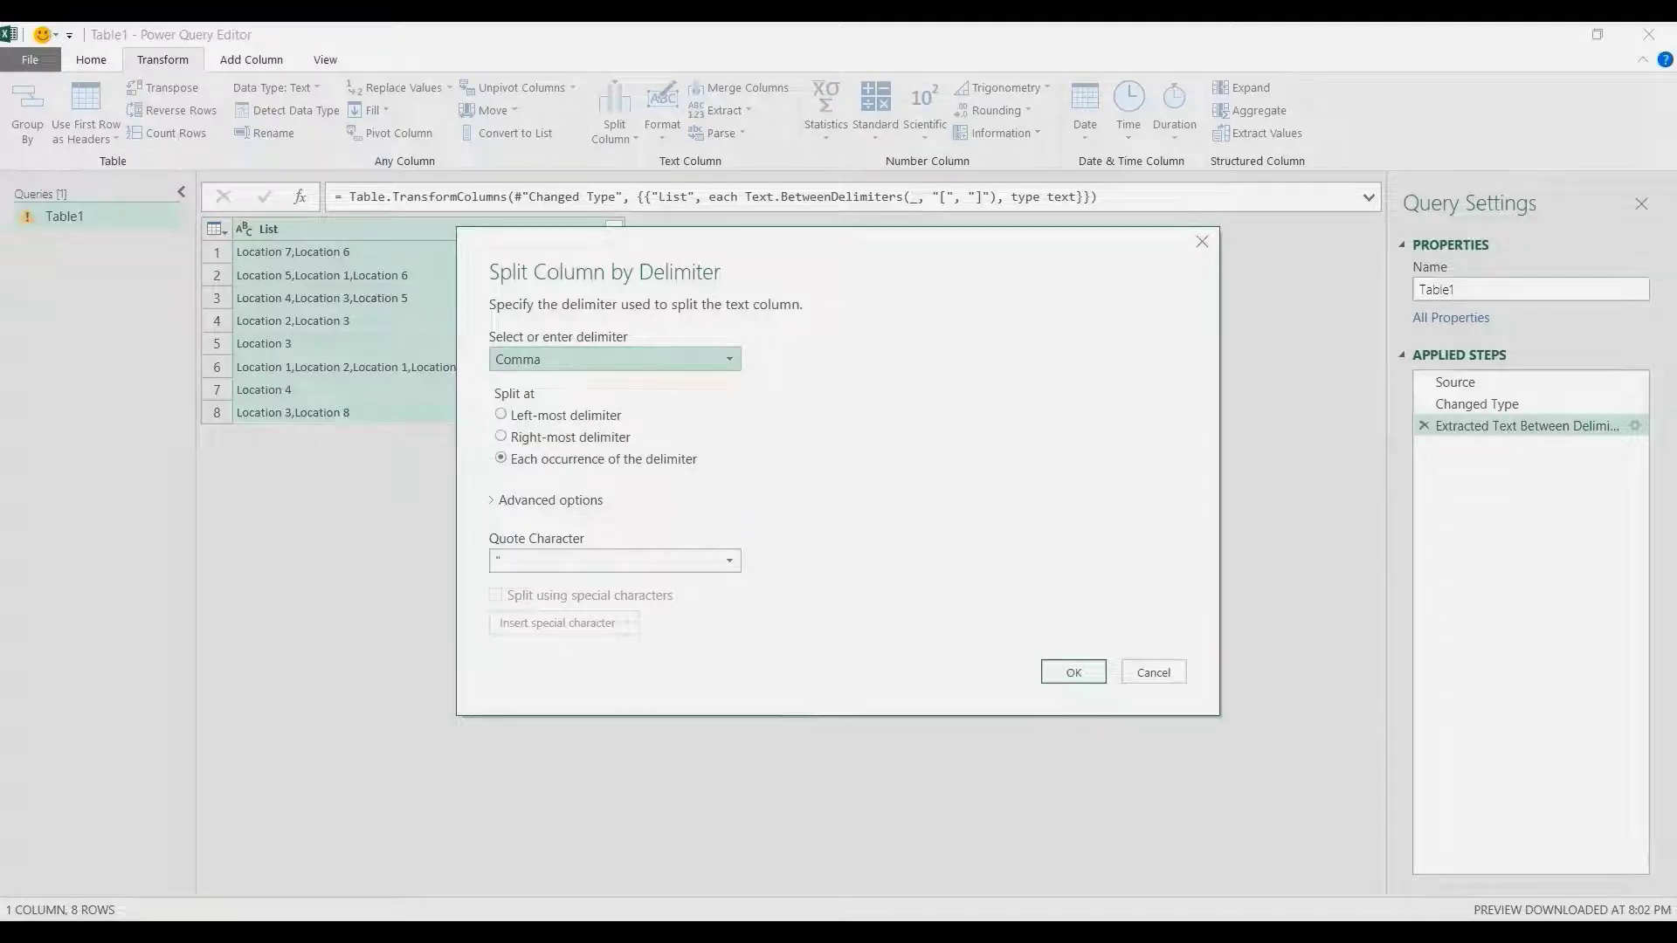
key(Return)
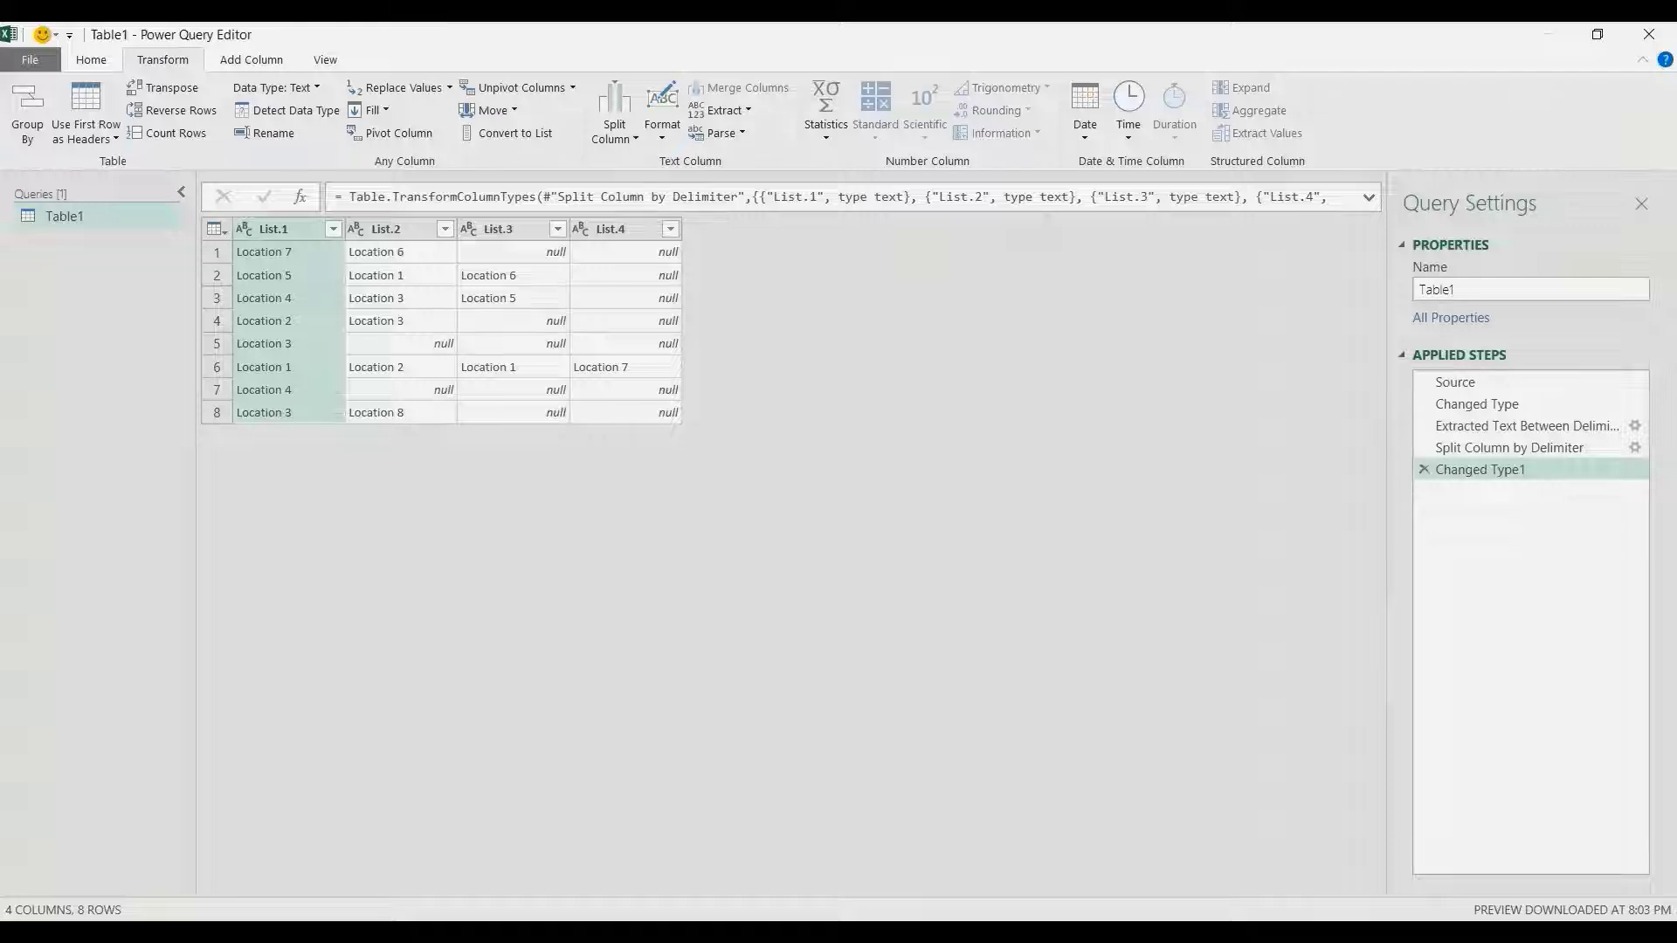
Add a custom column named Custom with the formula =1
click(250, 60)
click(98, 114)
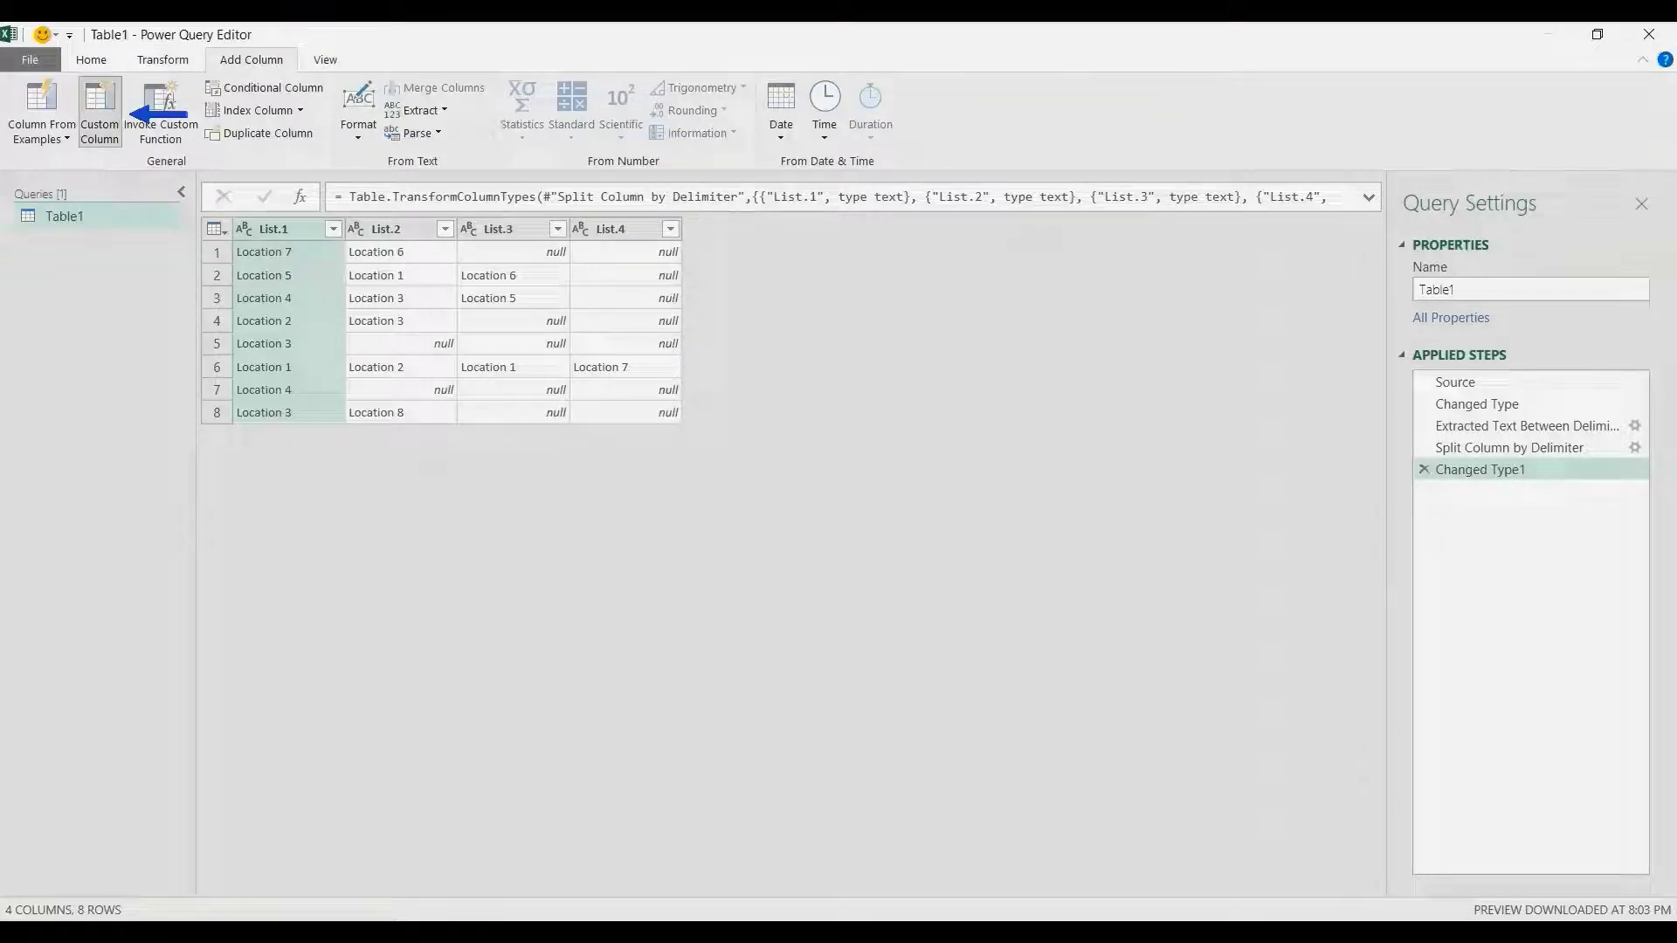
click(509, 411)
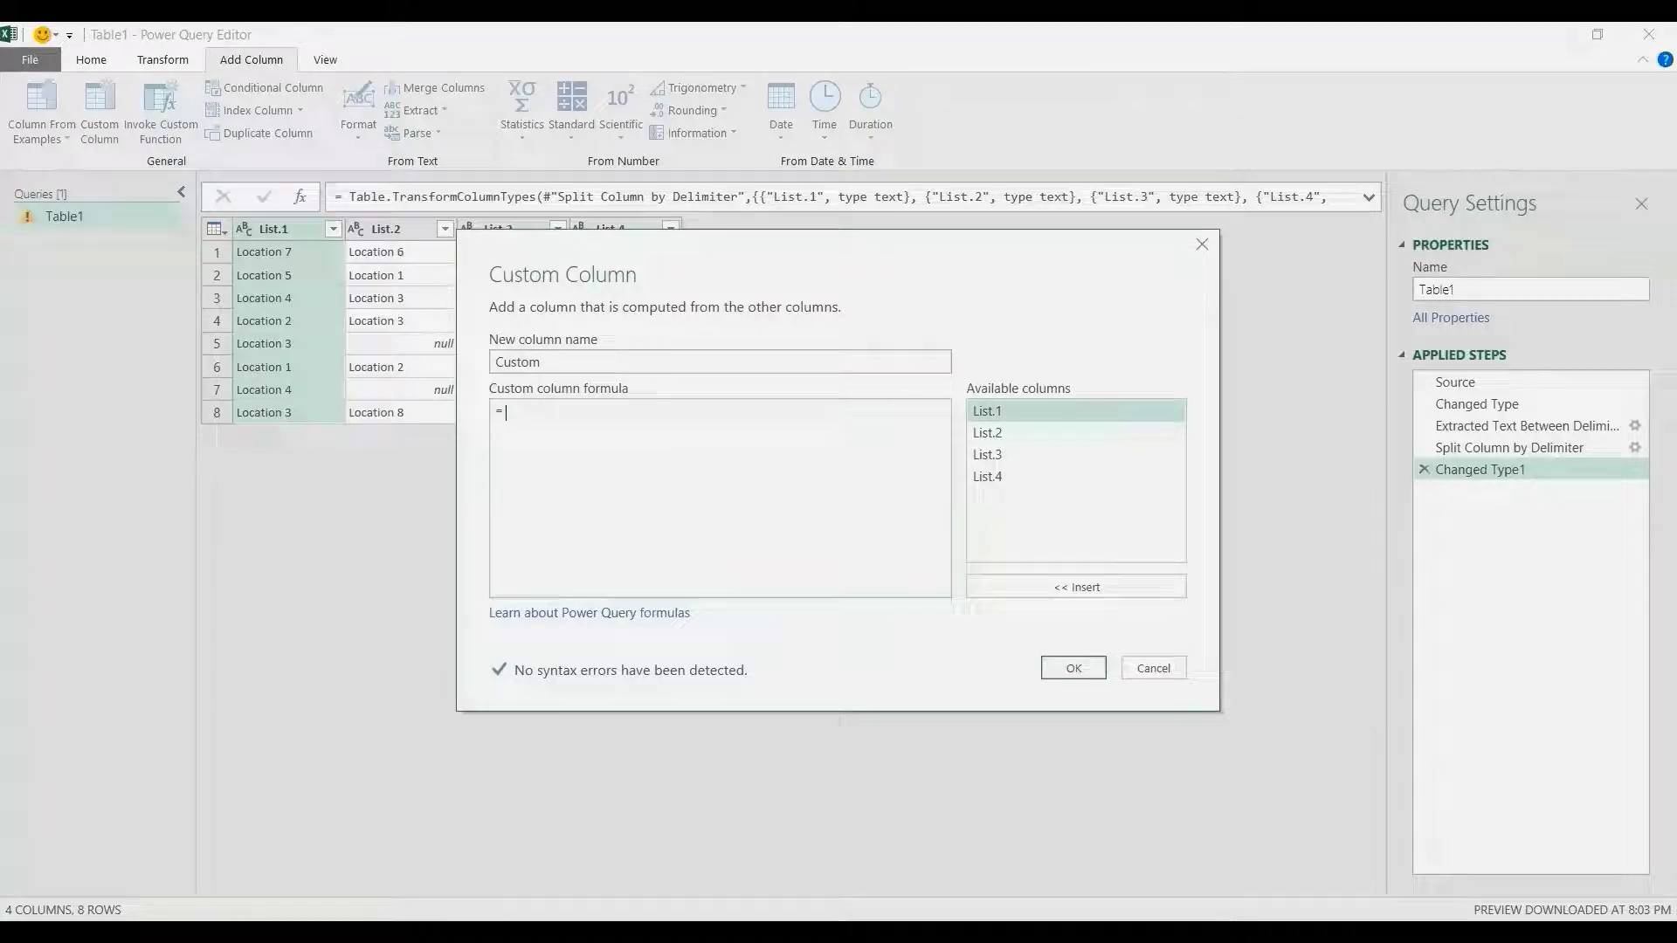
text(1)
key(Return)
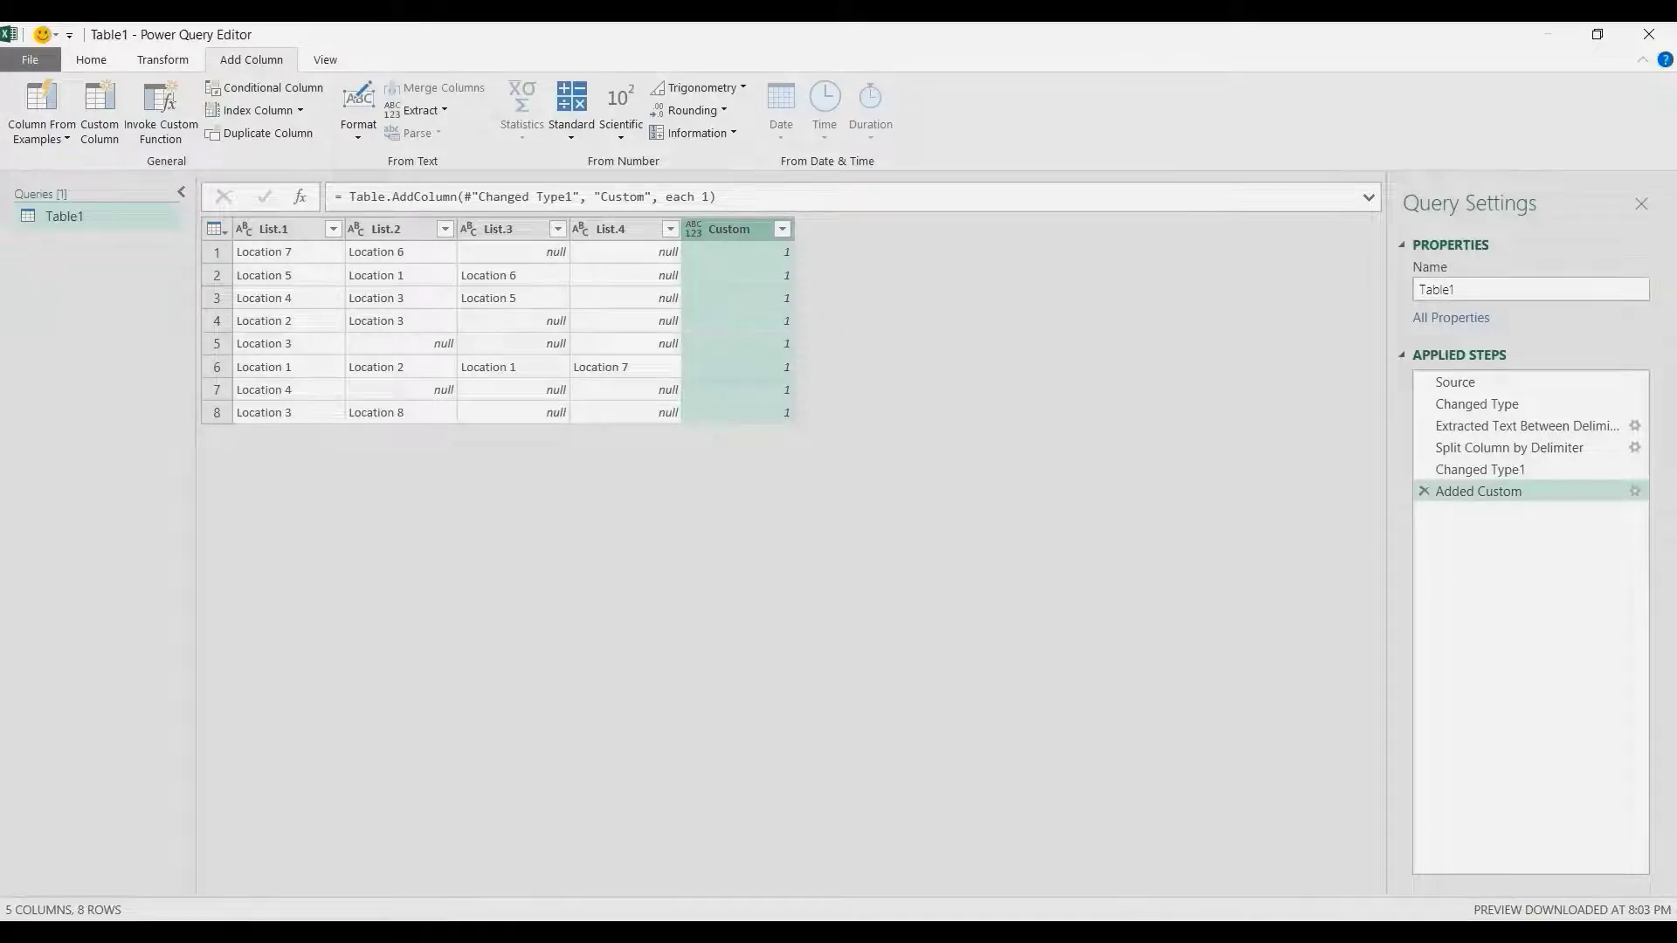
Unpivot all columns other than Custom and remove the resulting Attribute column
right_click(724, 230)
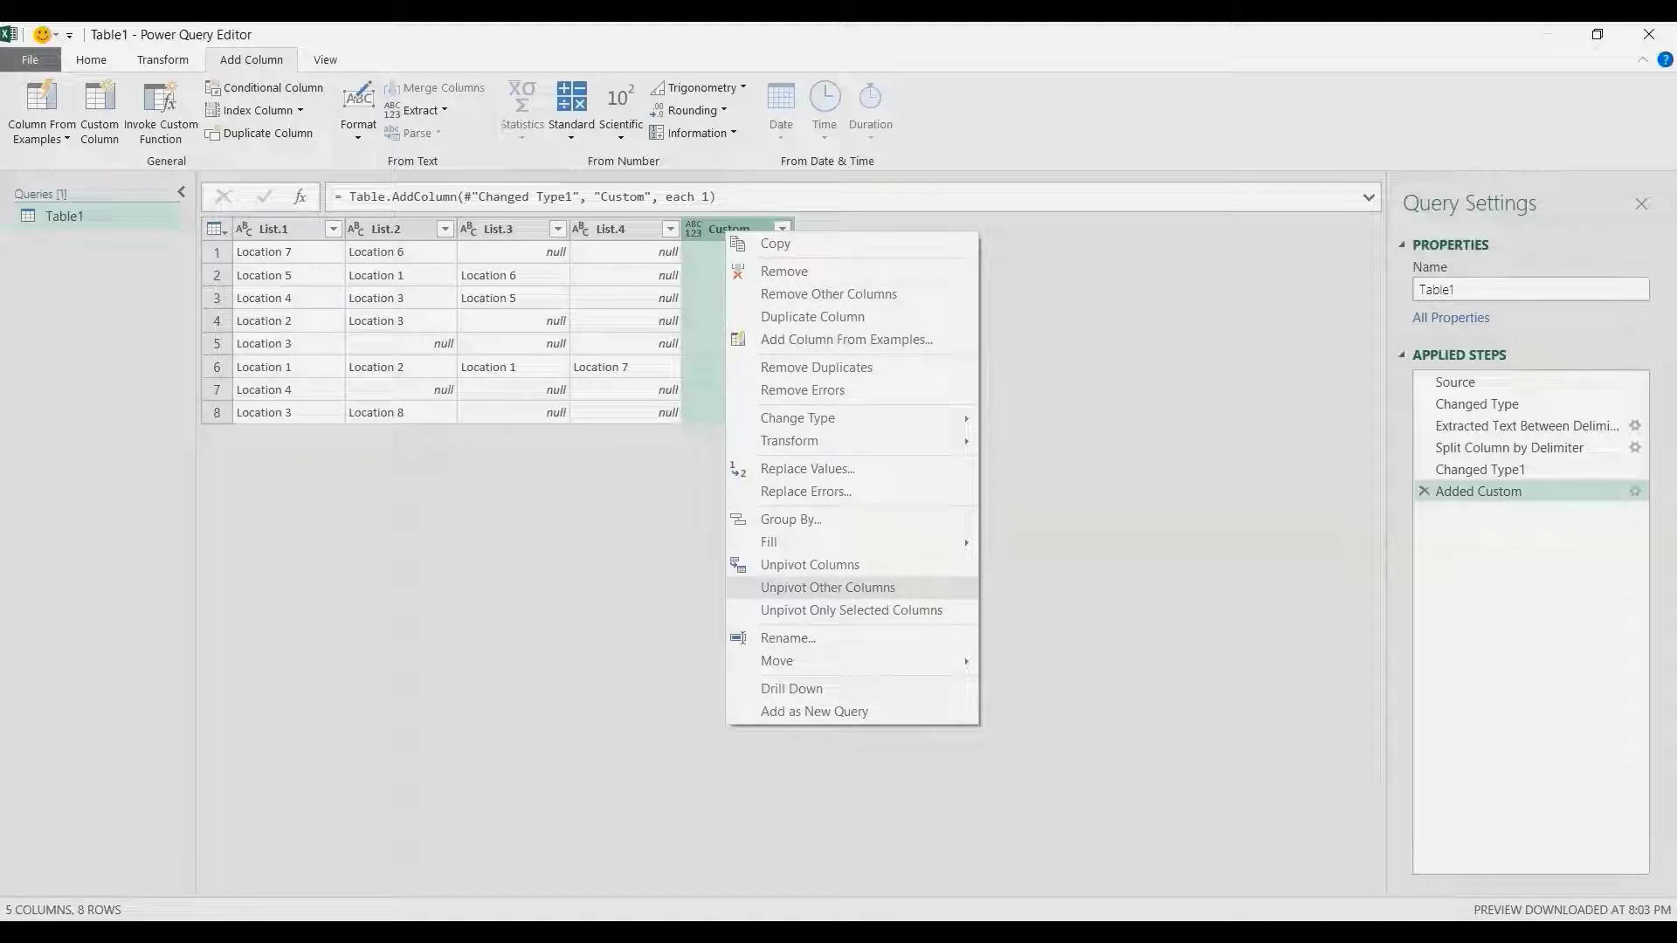
click(827, 586)
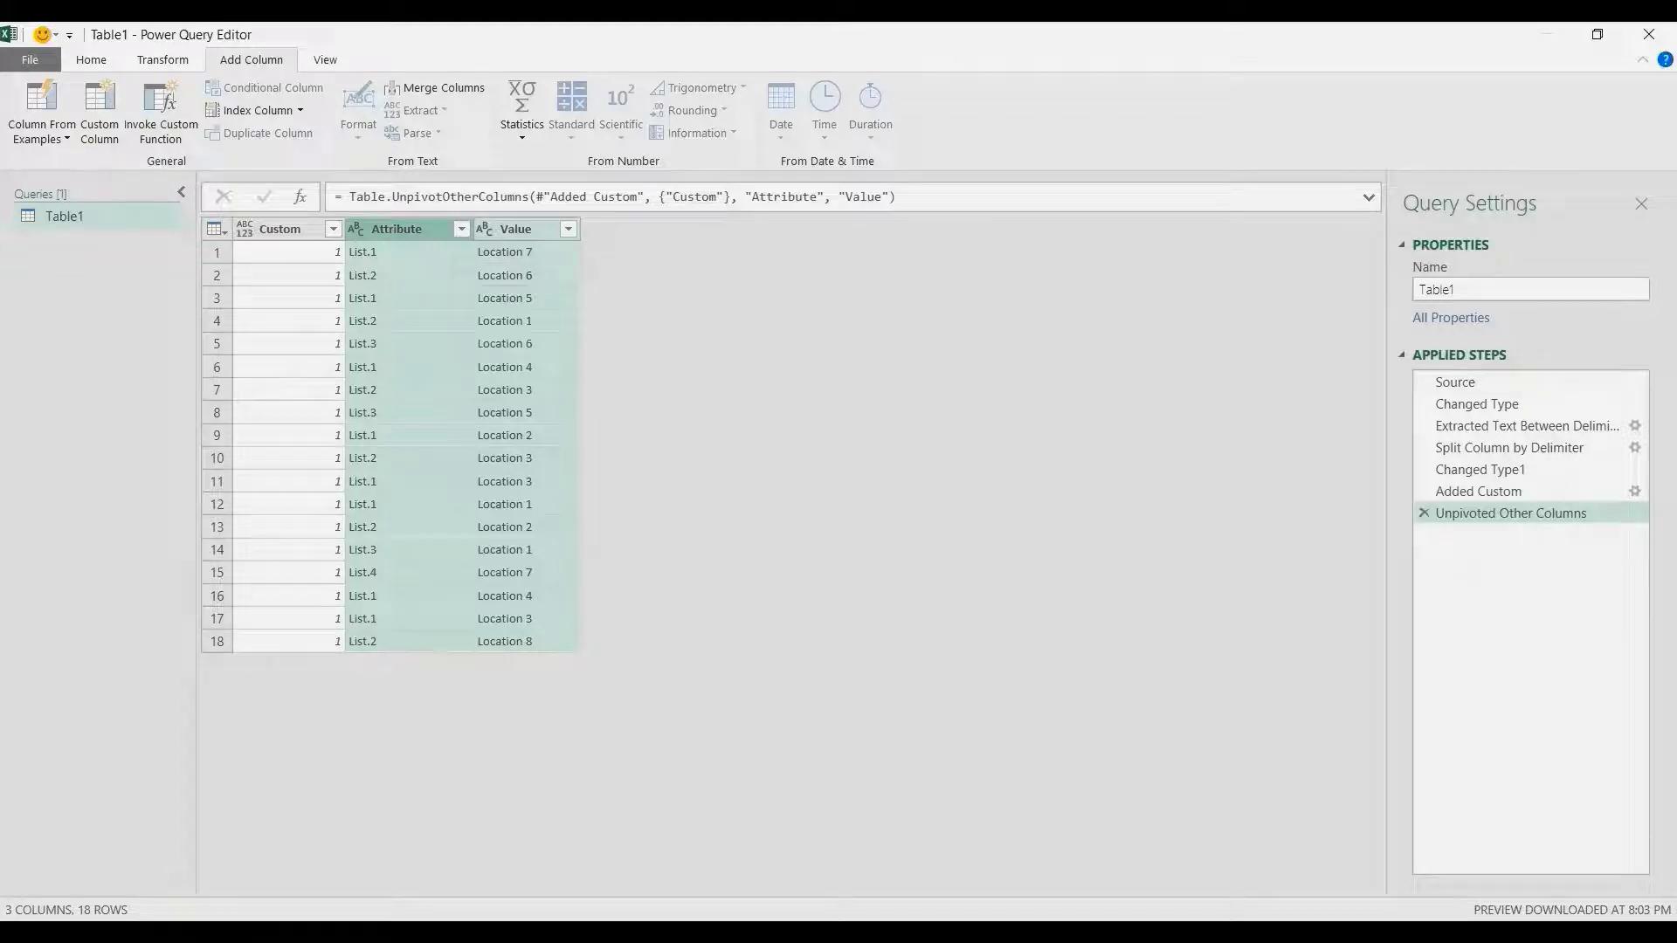
click(396, 228)
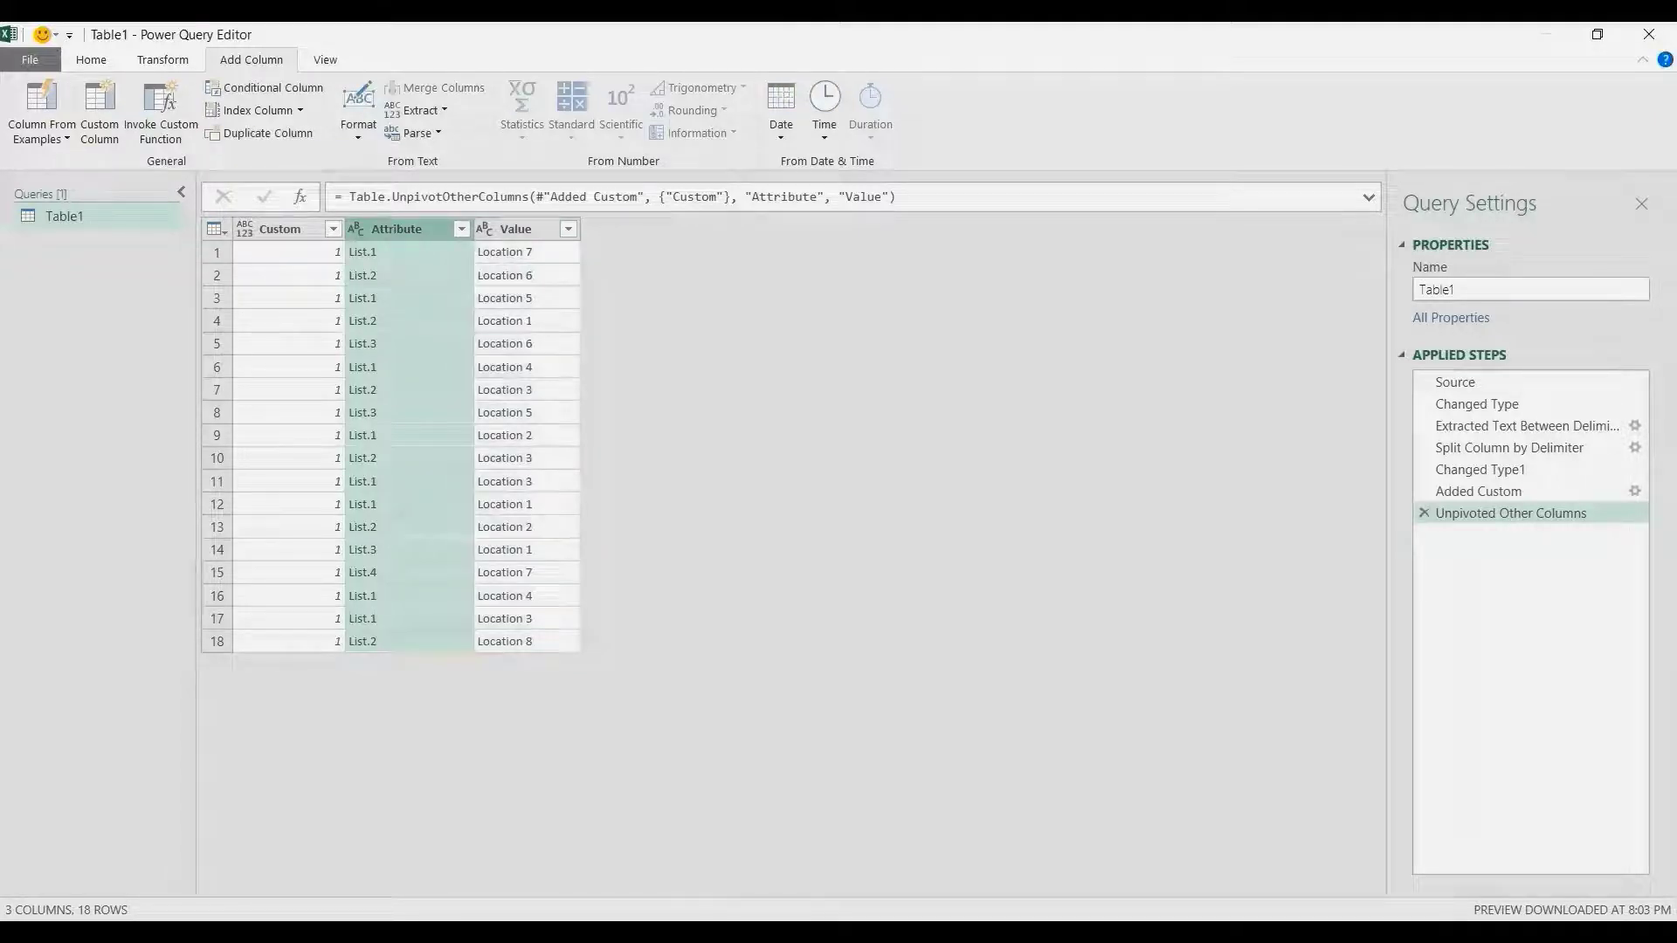
right_click(397, 229)
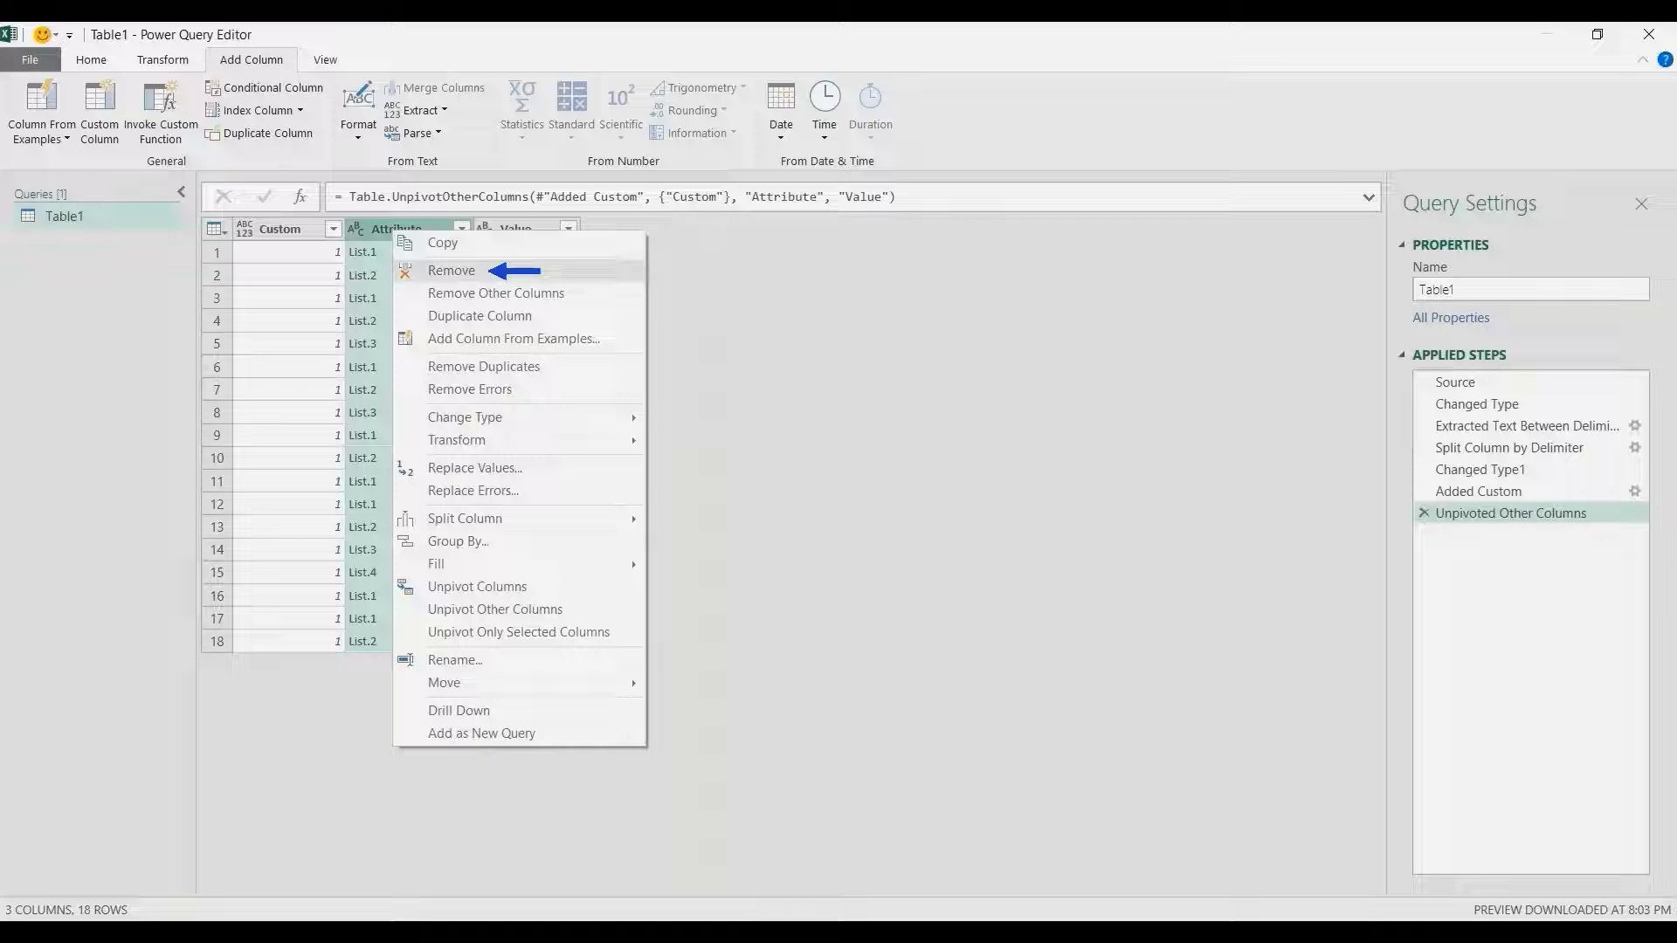
click(450, 269)
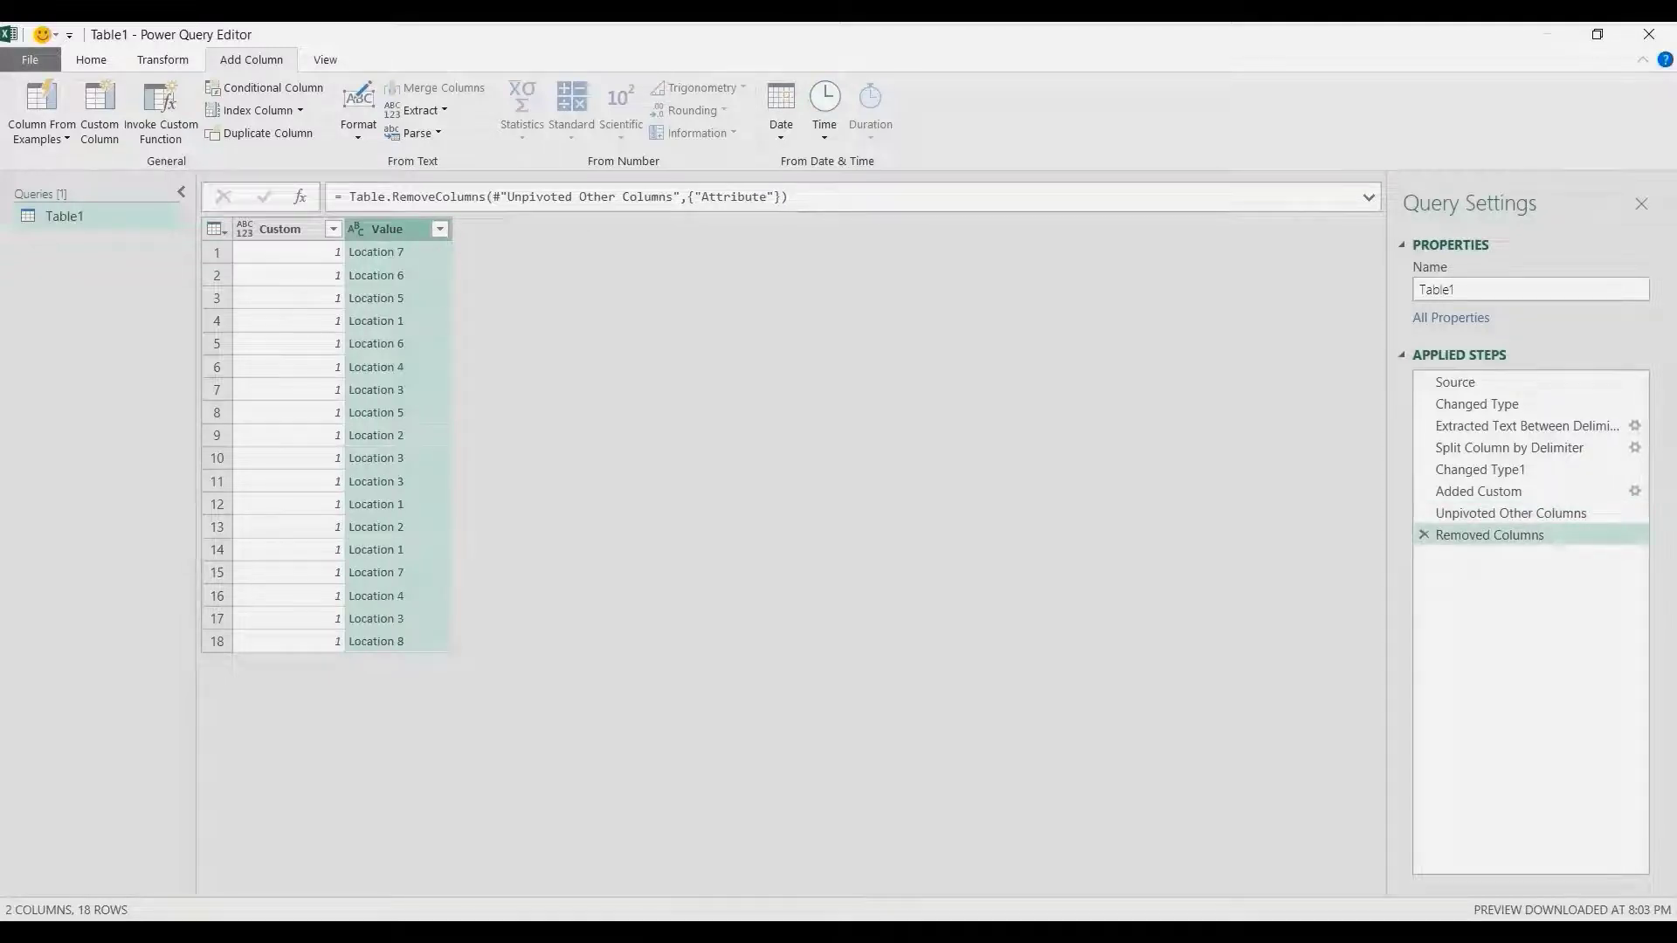
Sort the Value column in ascending order and remove its duplicates
click(439, 229)
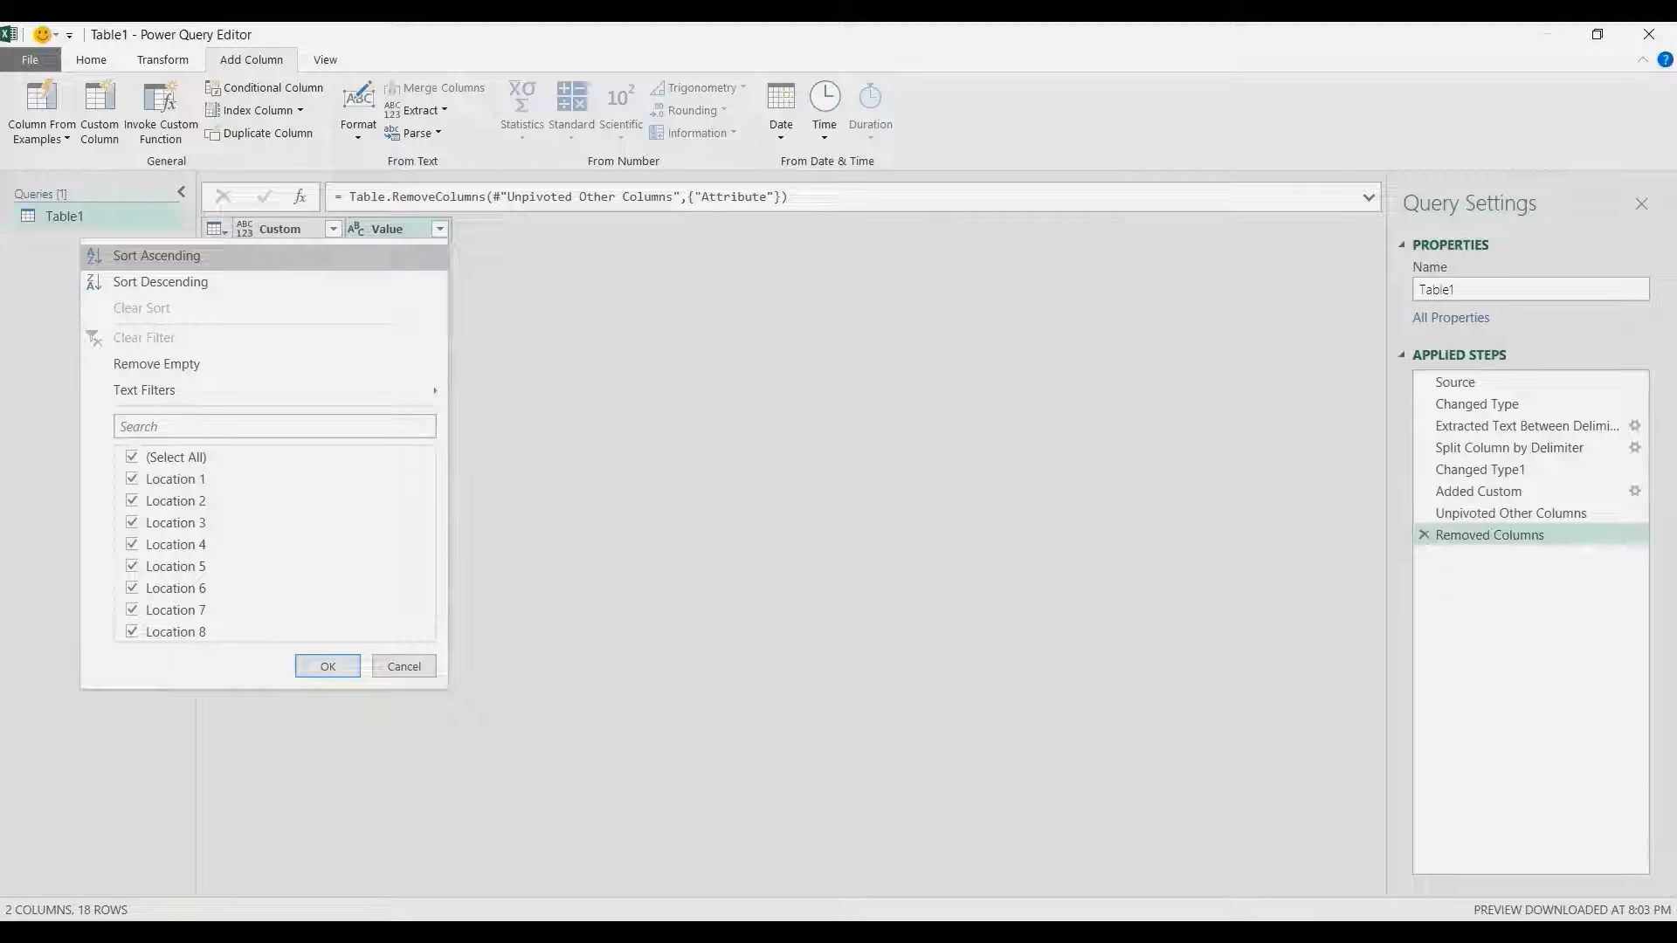
click(157, 255)
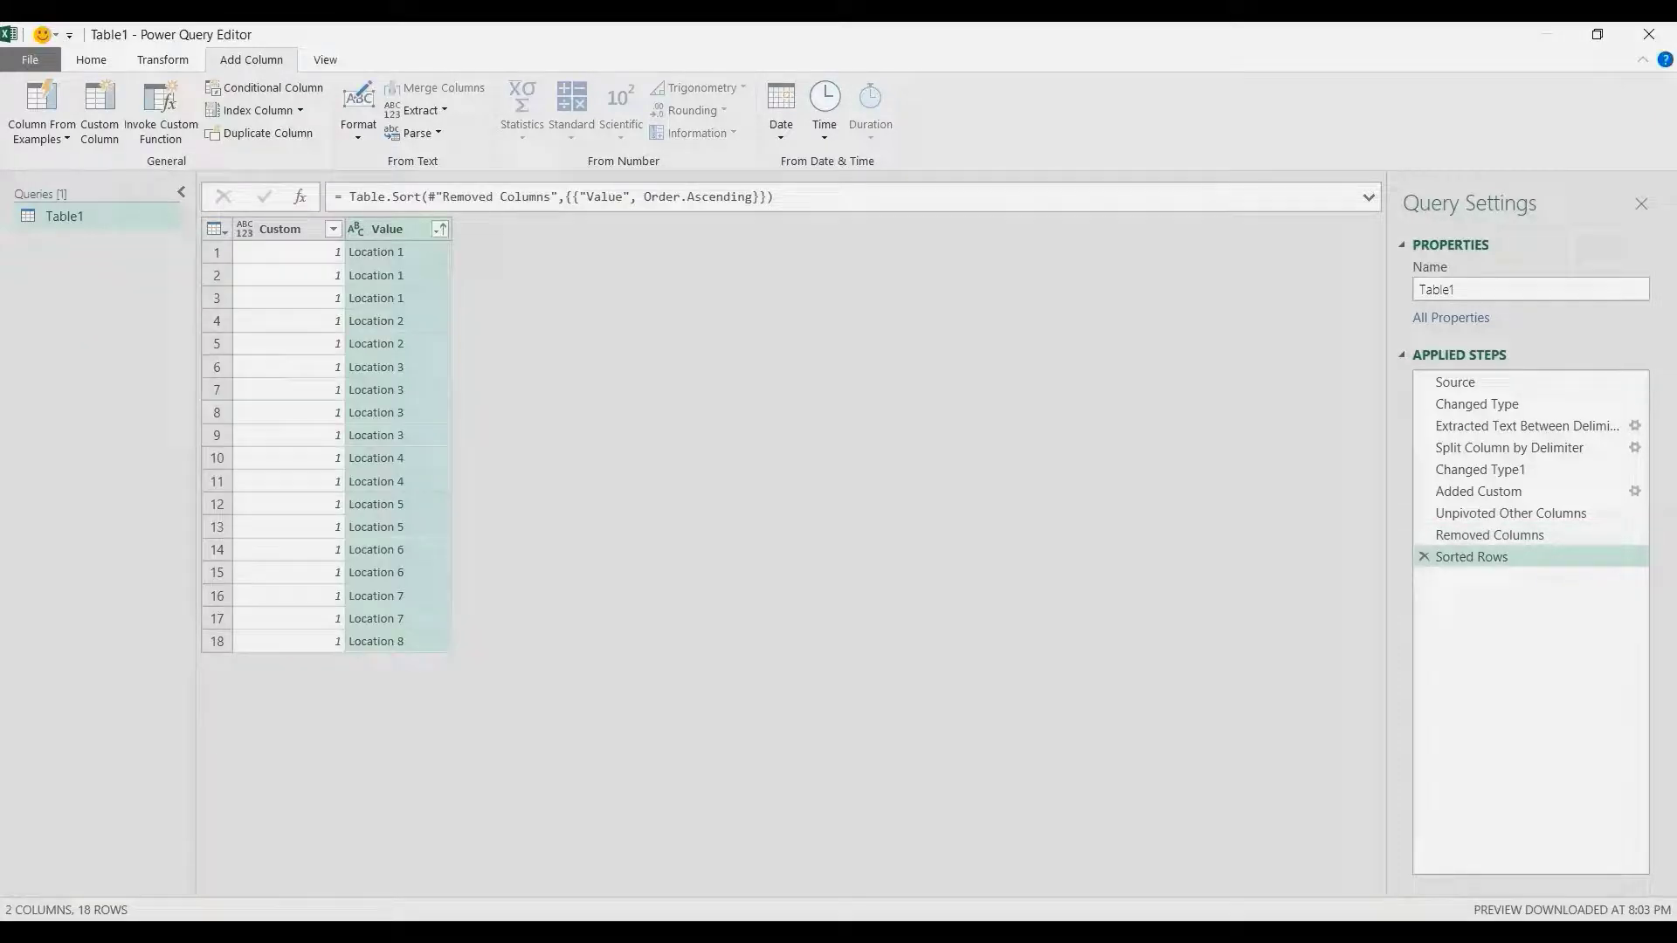
right_click(399, 230)
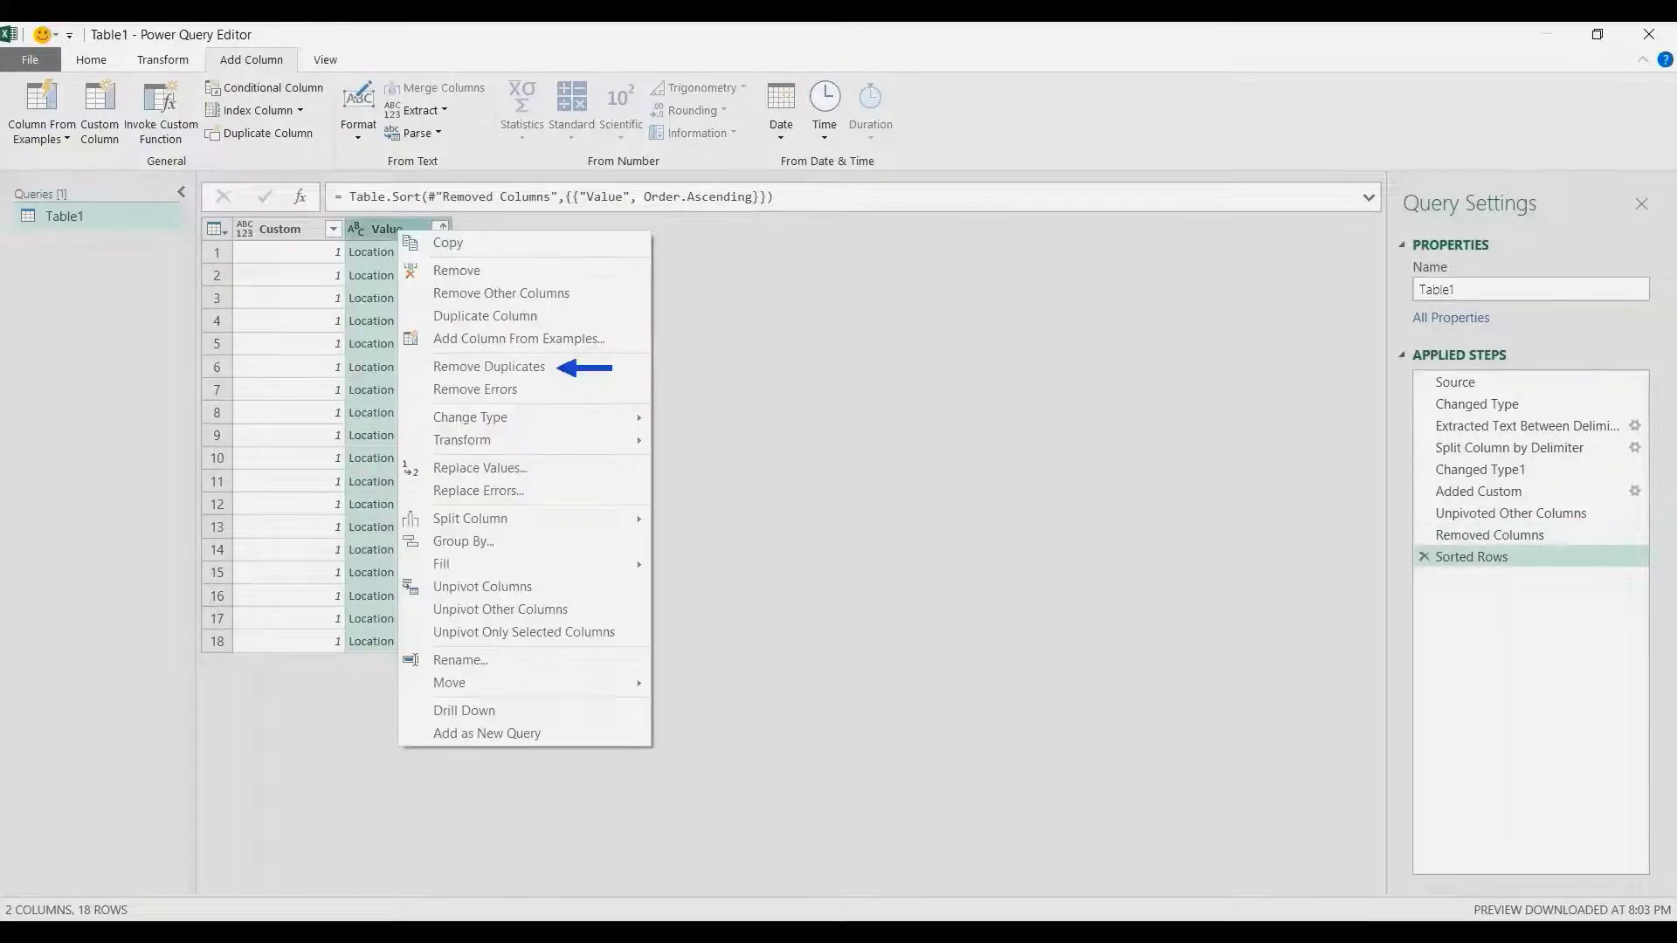
click(489, 367)
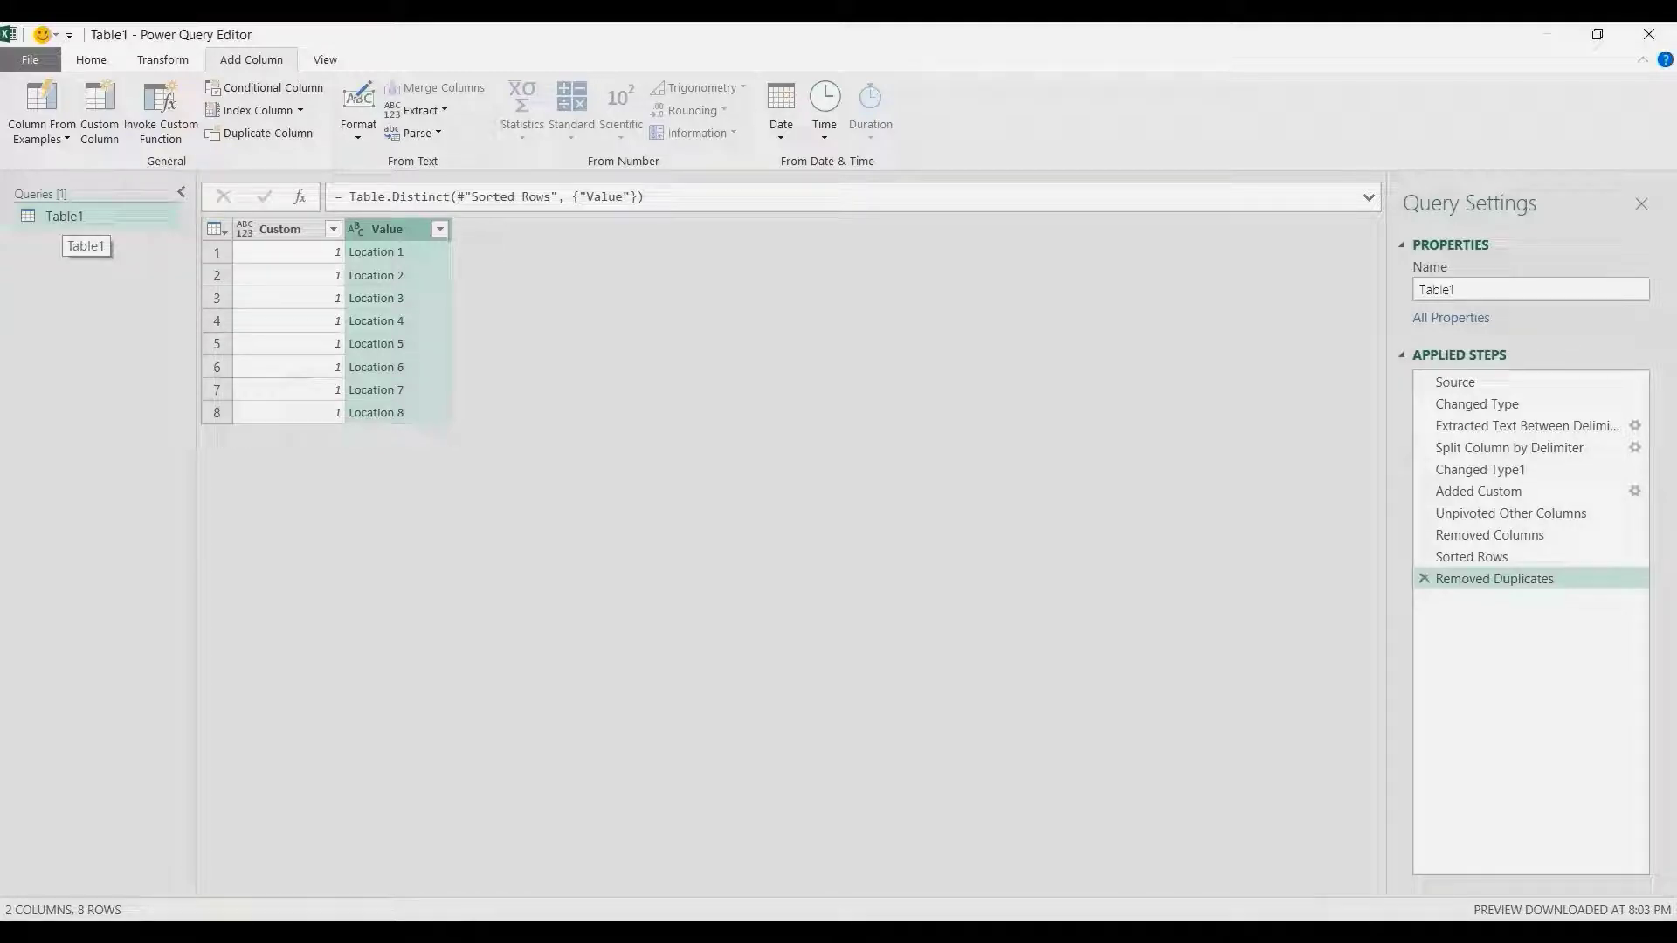
Duplicate the Table1 query and rename the copy as Table2
right_click(61, 217)
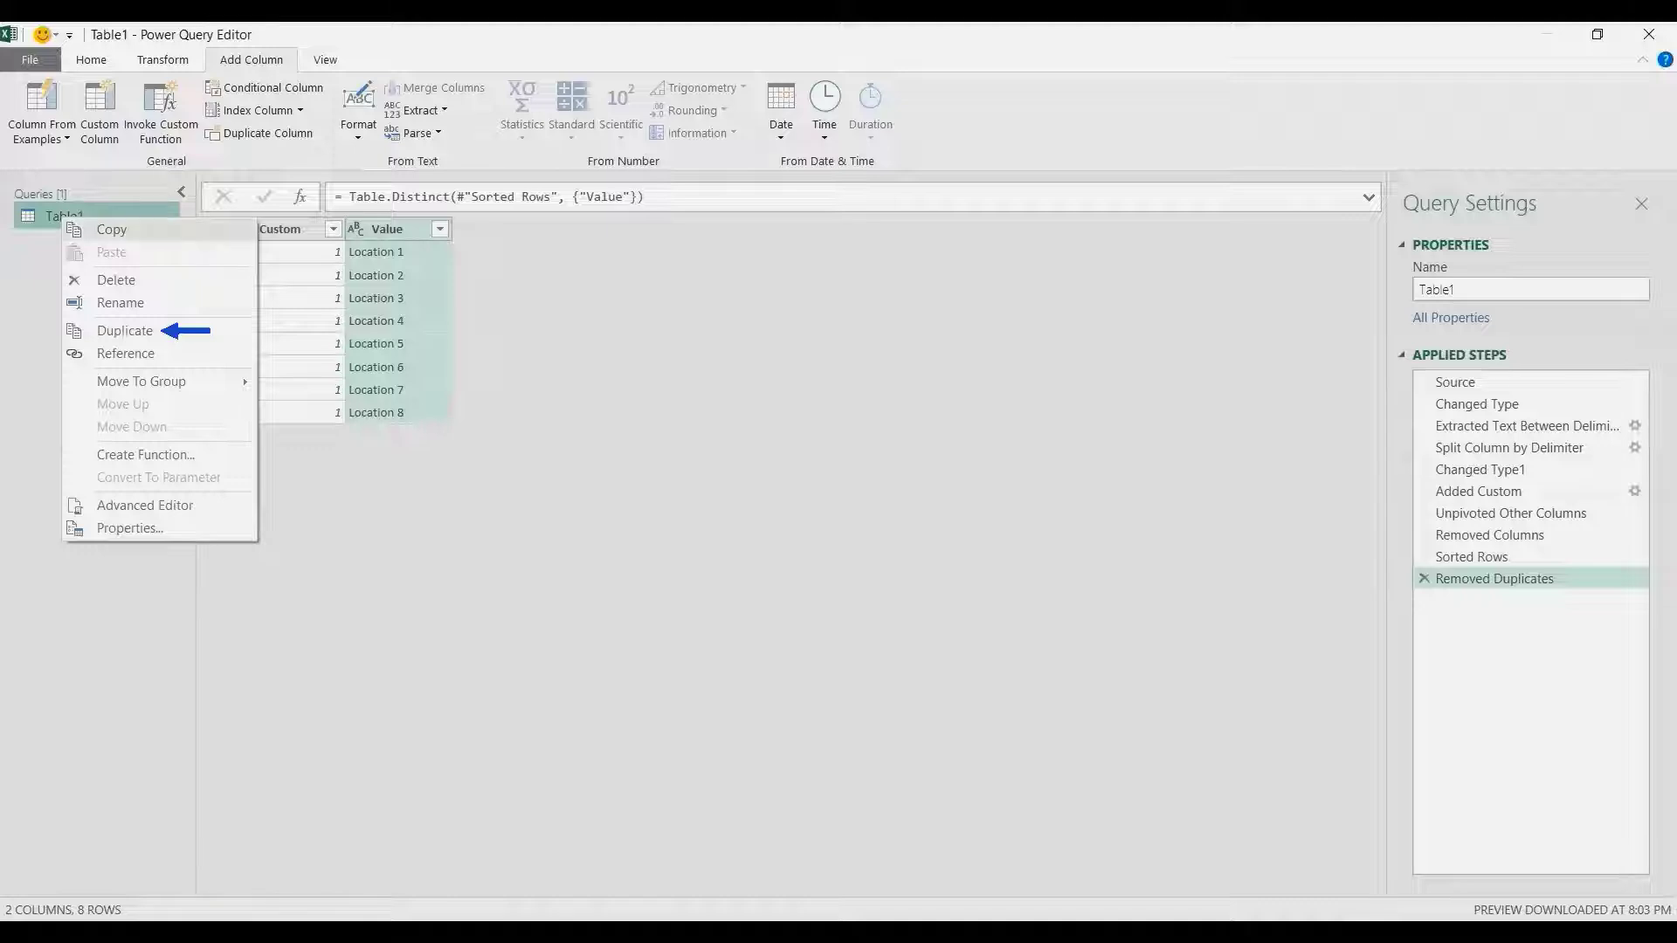
click(125, 330)
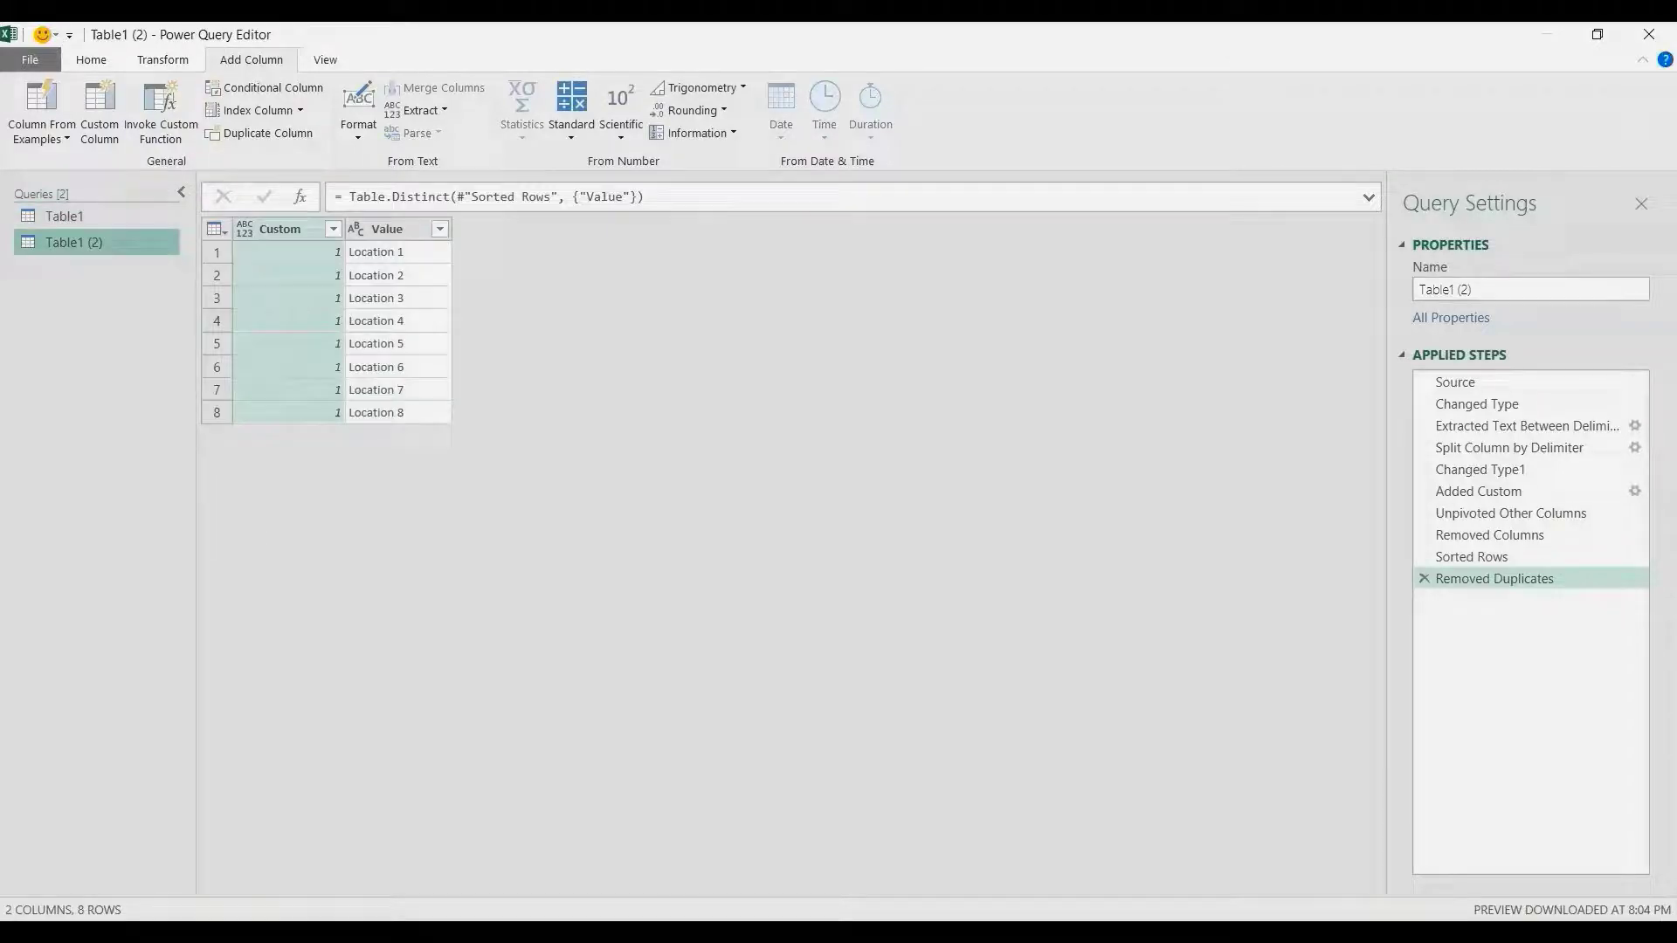
click(1472, 289)
key(BackSpace)
key(BackSpace)
key(BackSpace)
key(BackSpace)
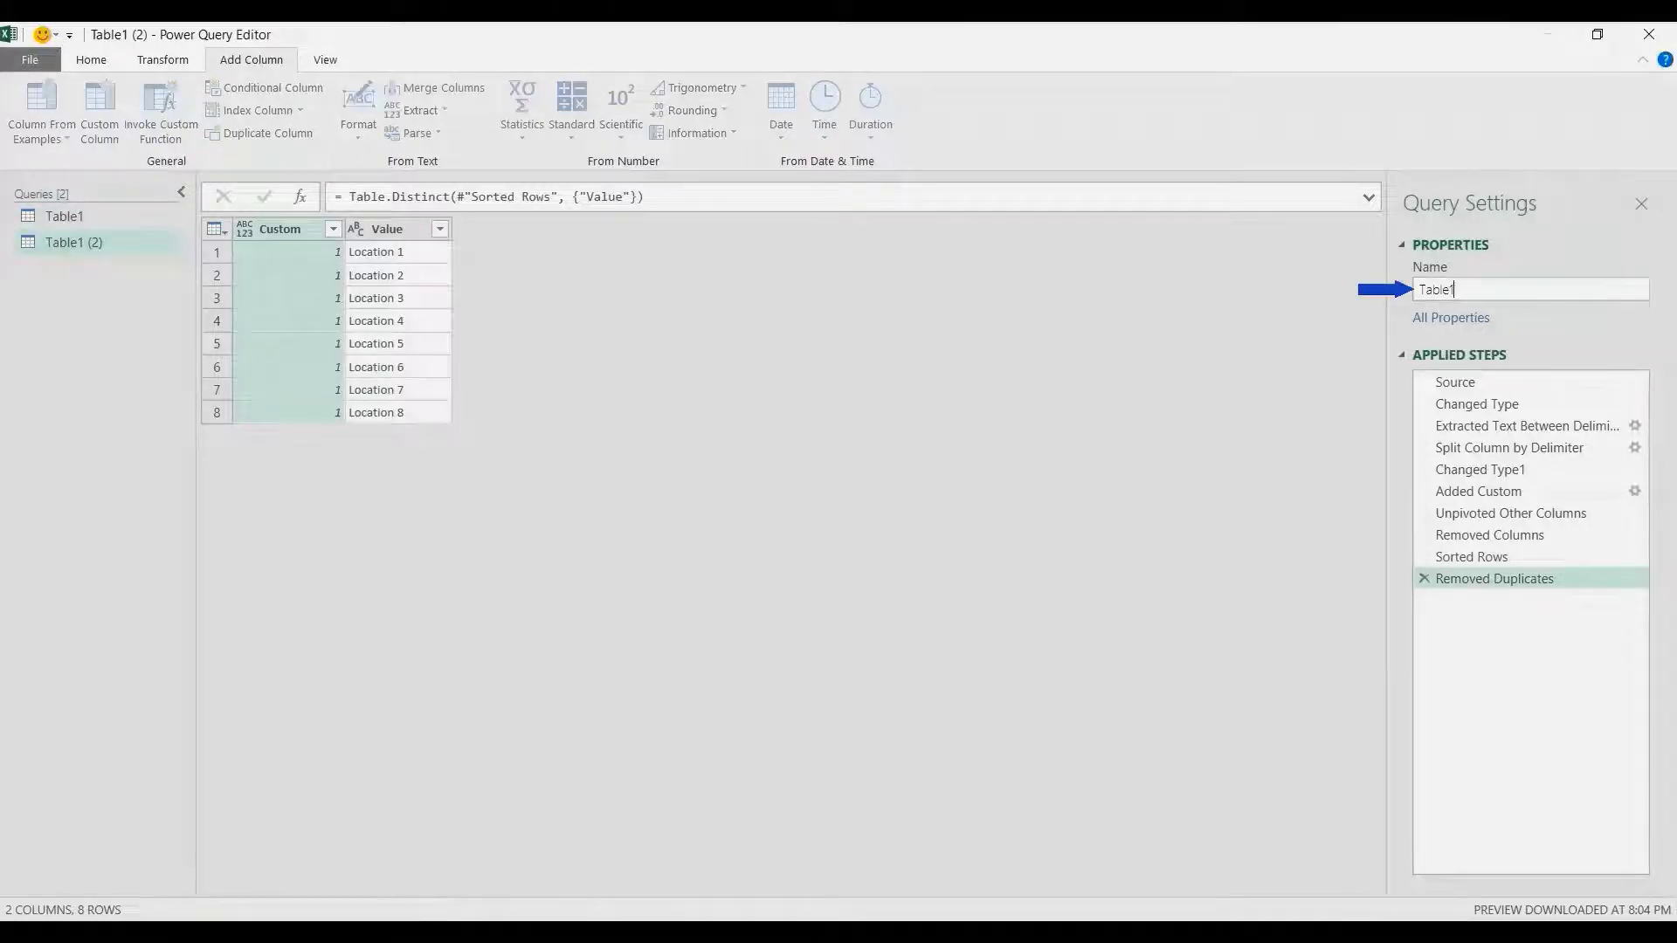
key(BackSpace)
text(2)
key(Return)
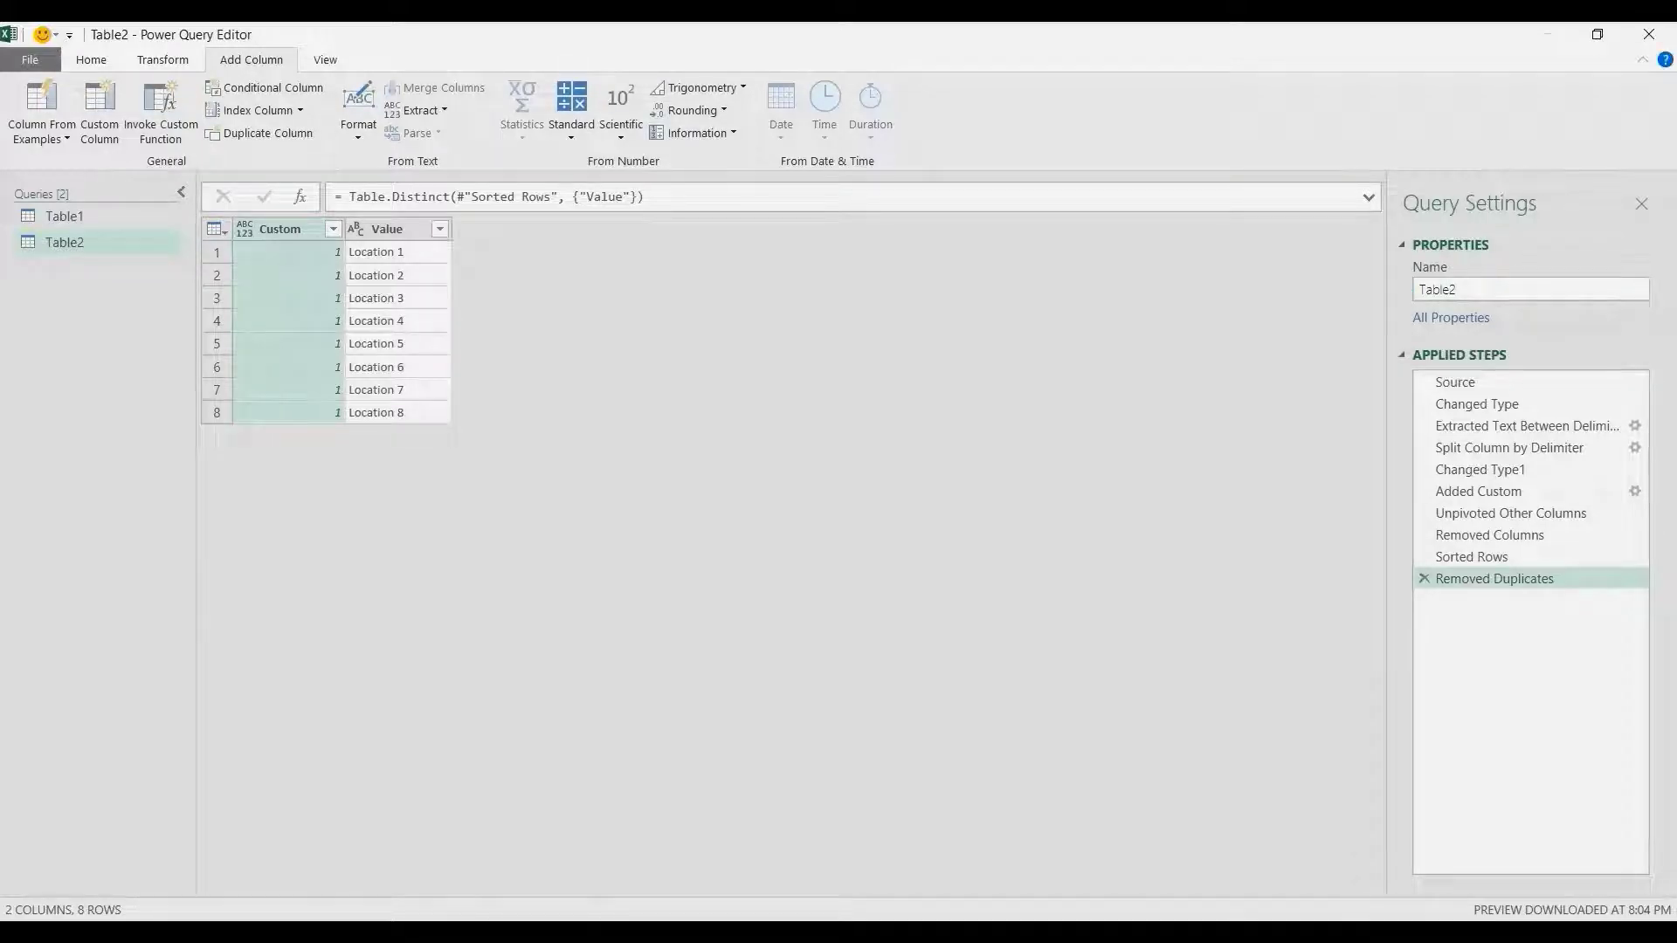
Start a new merge query combining Table1 with Table2, matching them on their Custom columns
right_click(63, 298)
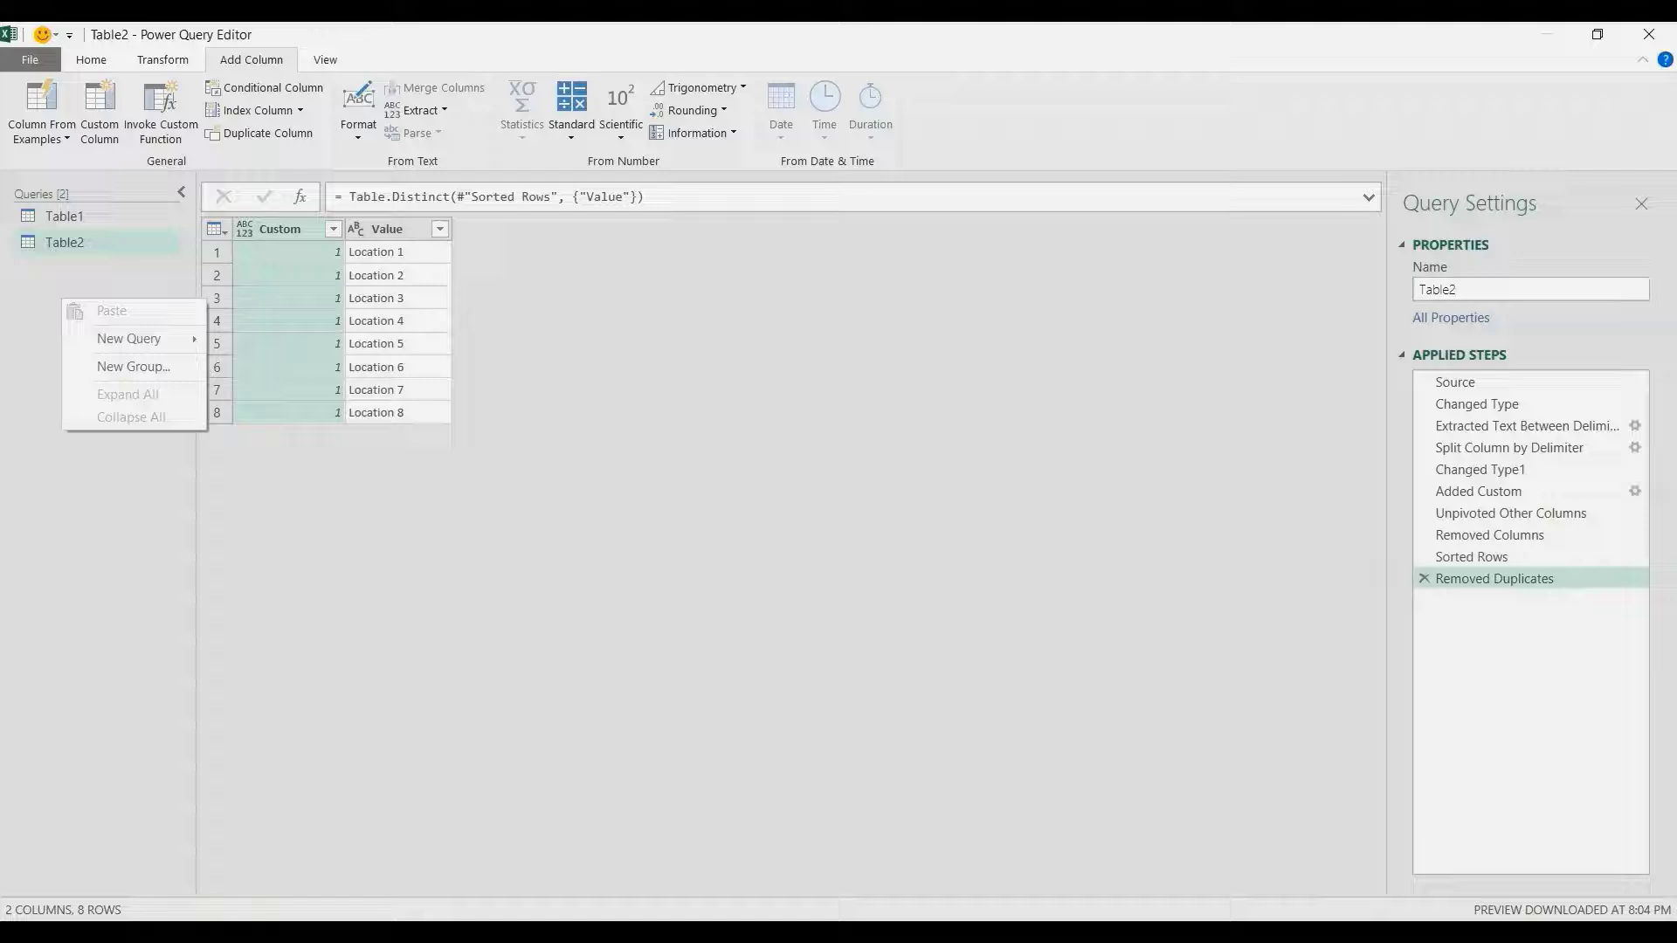
mouse_move(131, 339)
mouse_move(268, 414)
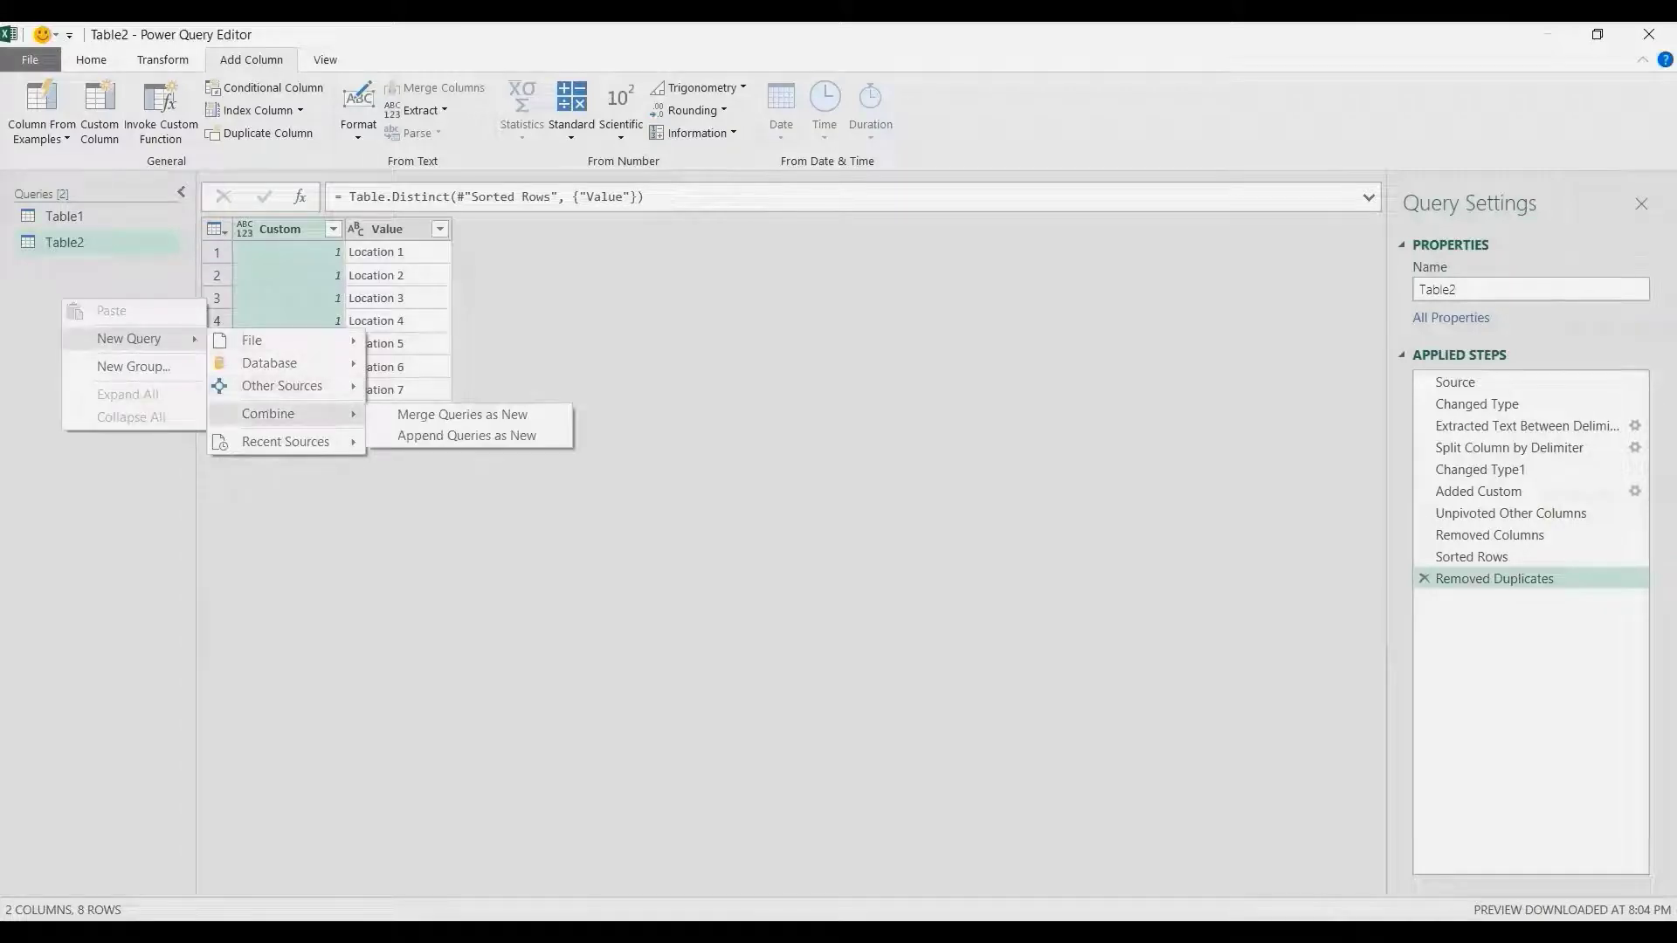
click(535, 414)
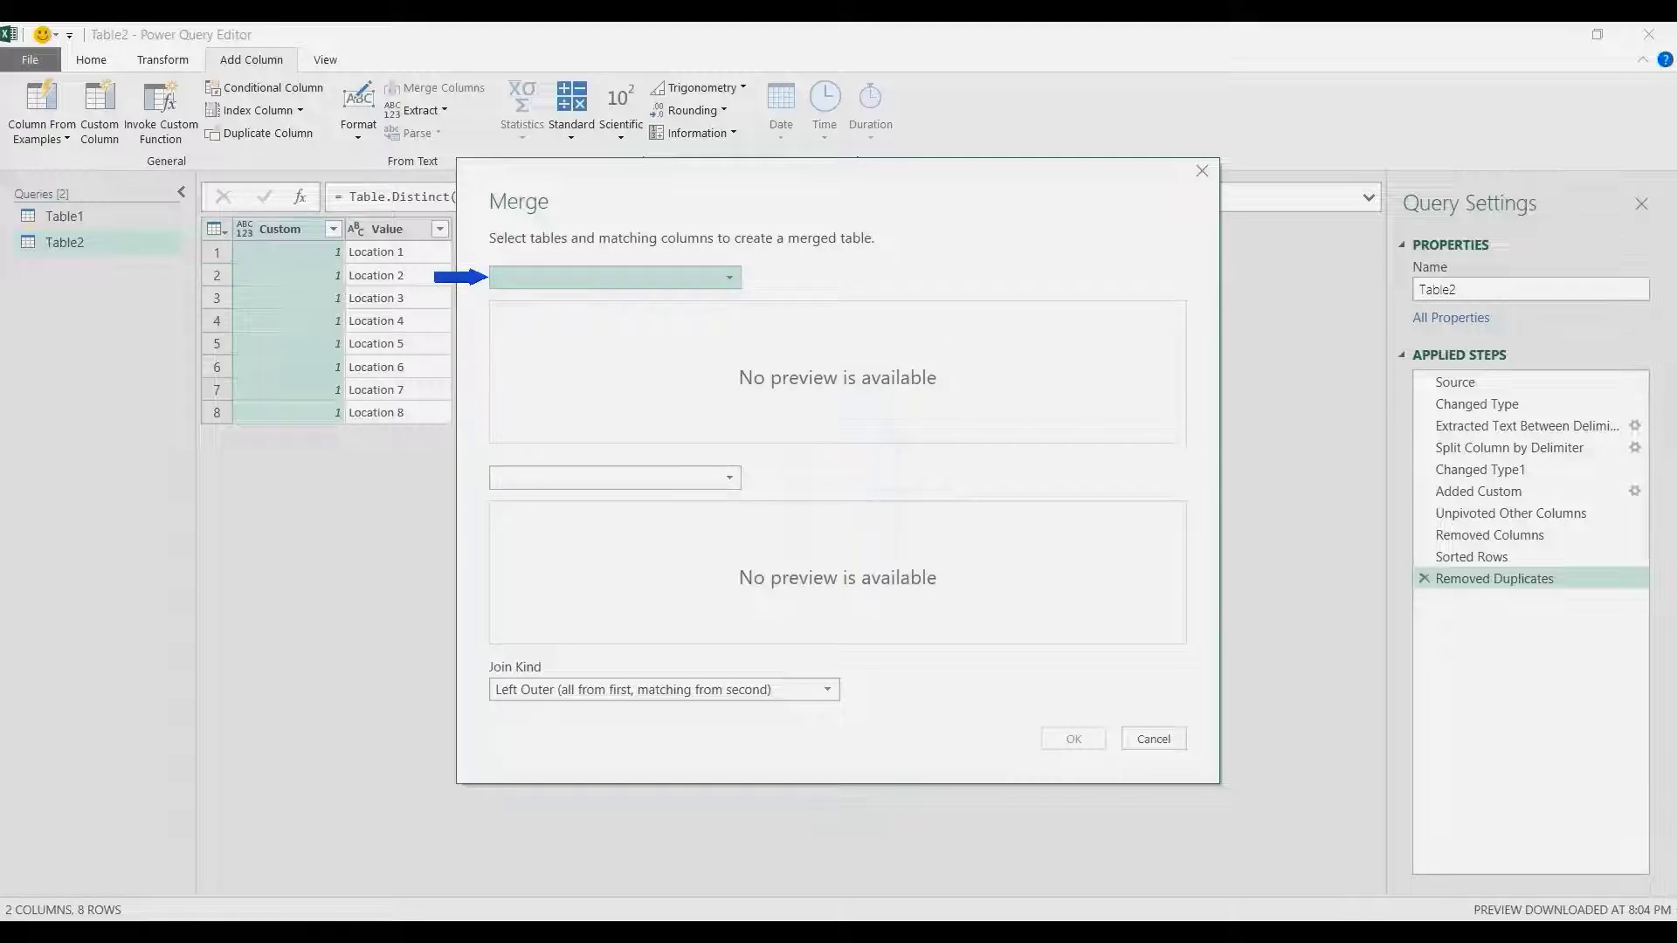
click(614, 277)
click(614, 302)
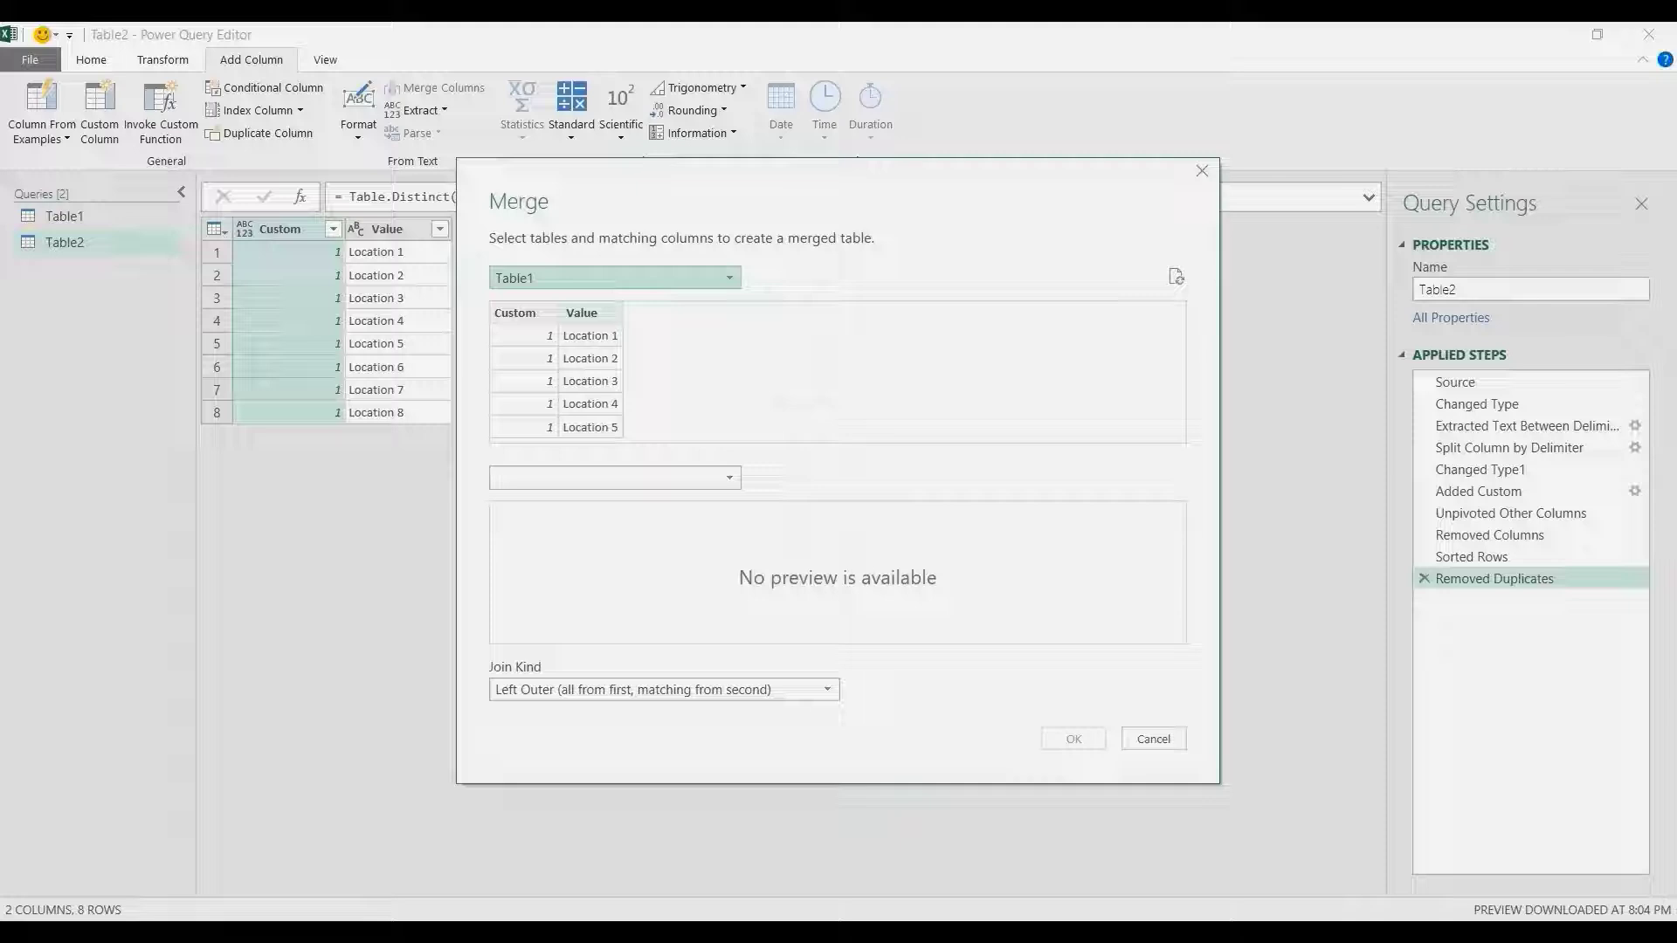
click(614, 478)
click(614, 525)
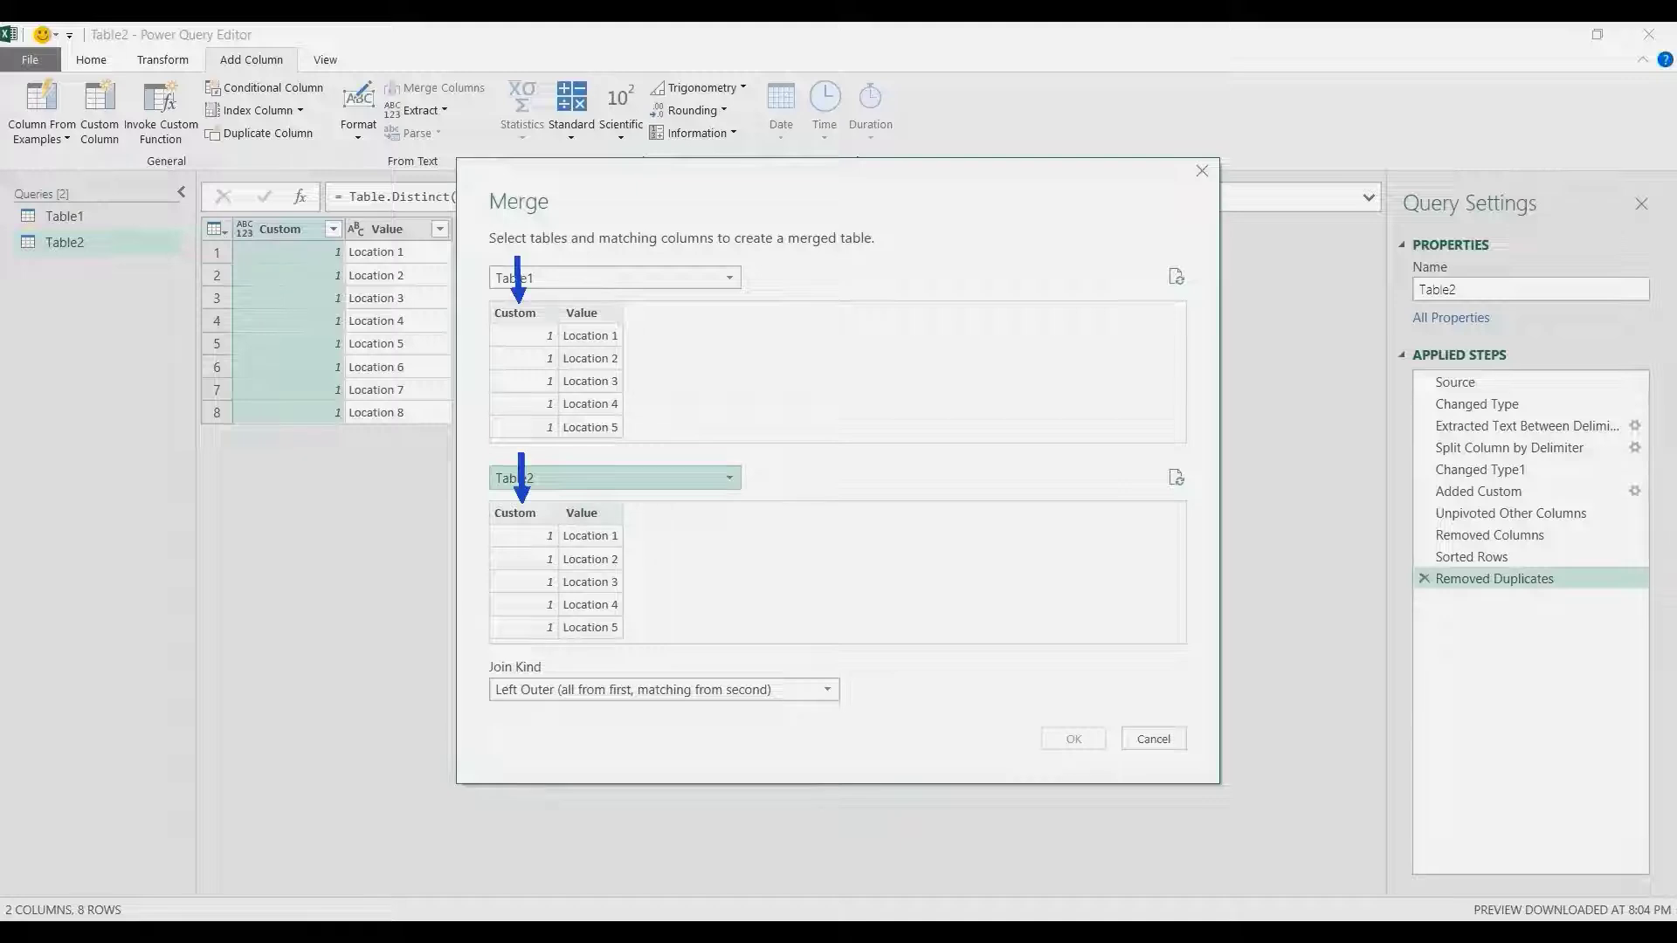
click(522, 312)
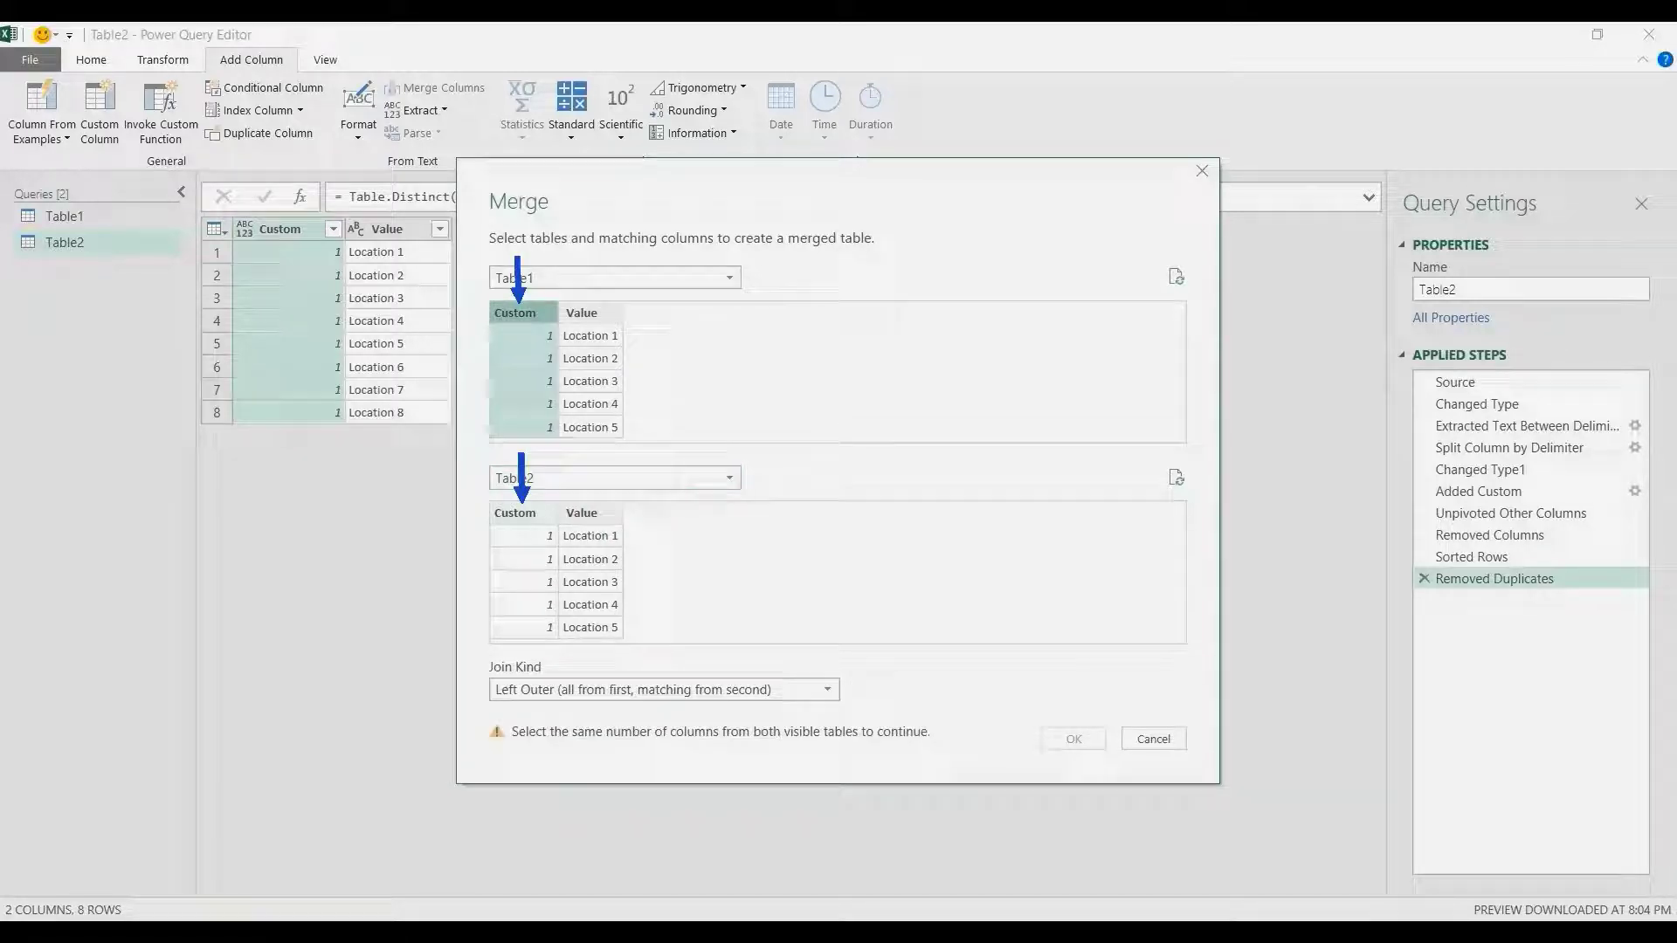
click(522, 513)
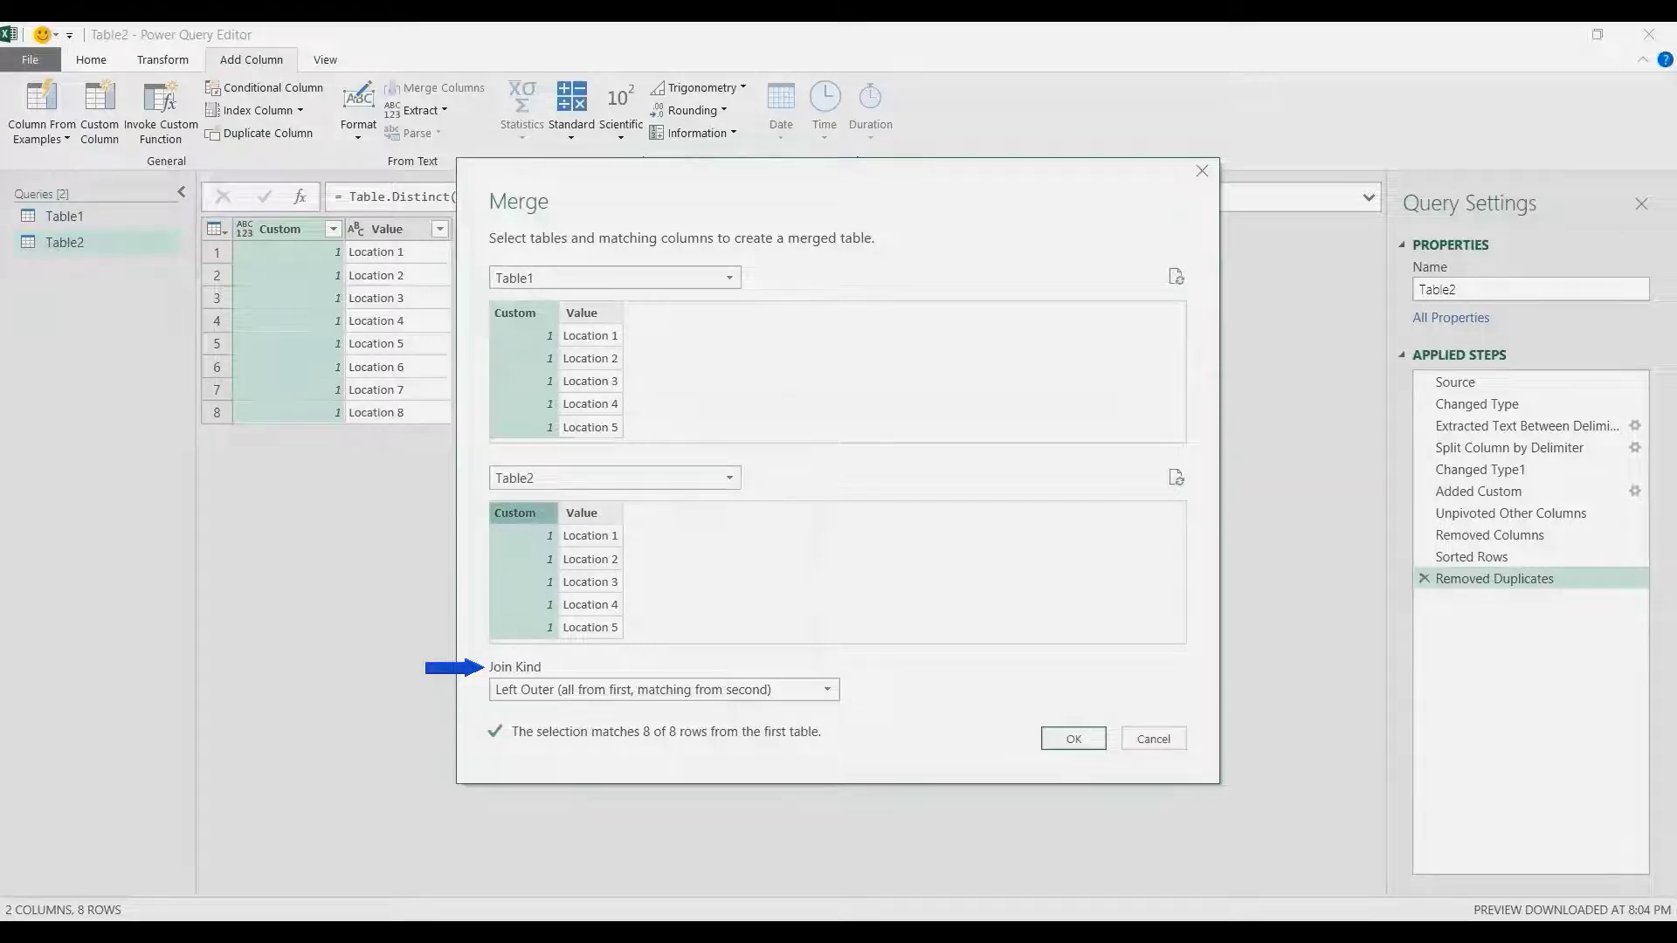
Try the Right Outer and Full Outer join kinds for the merge
click(663, 689)
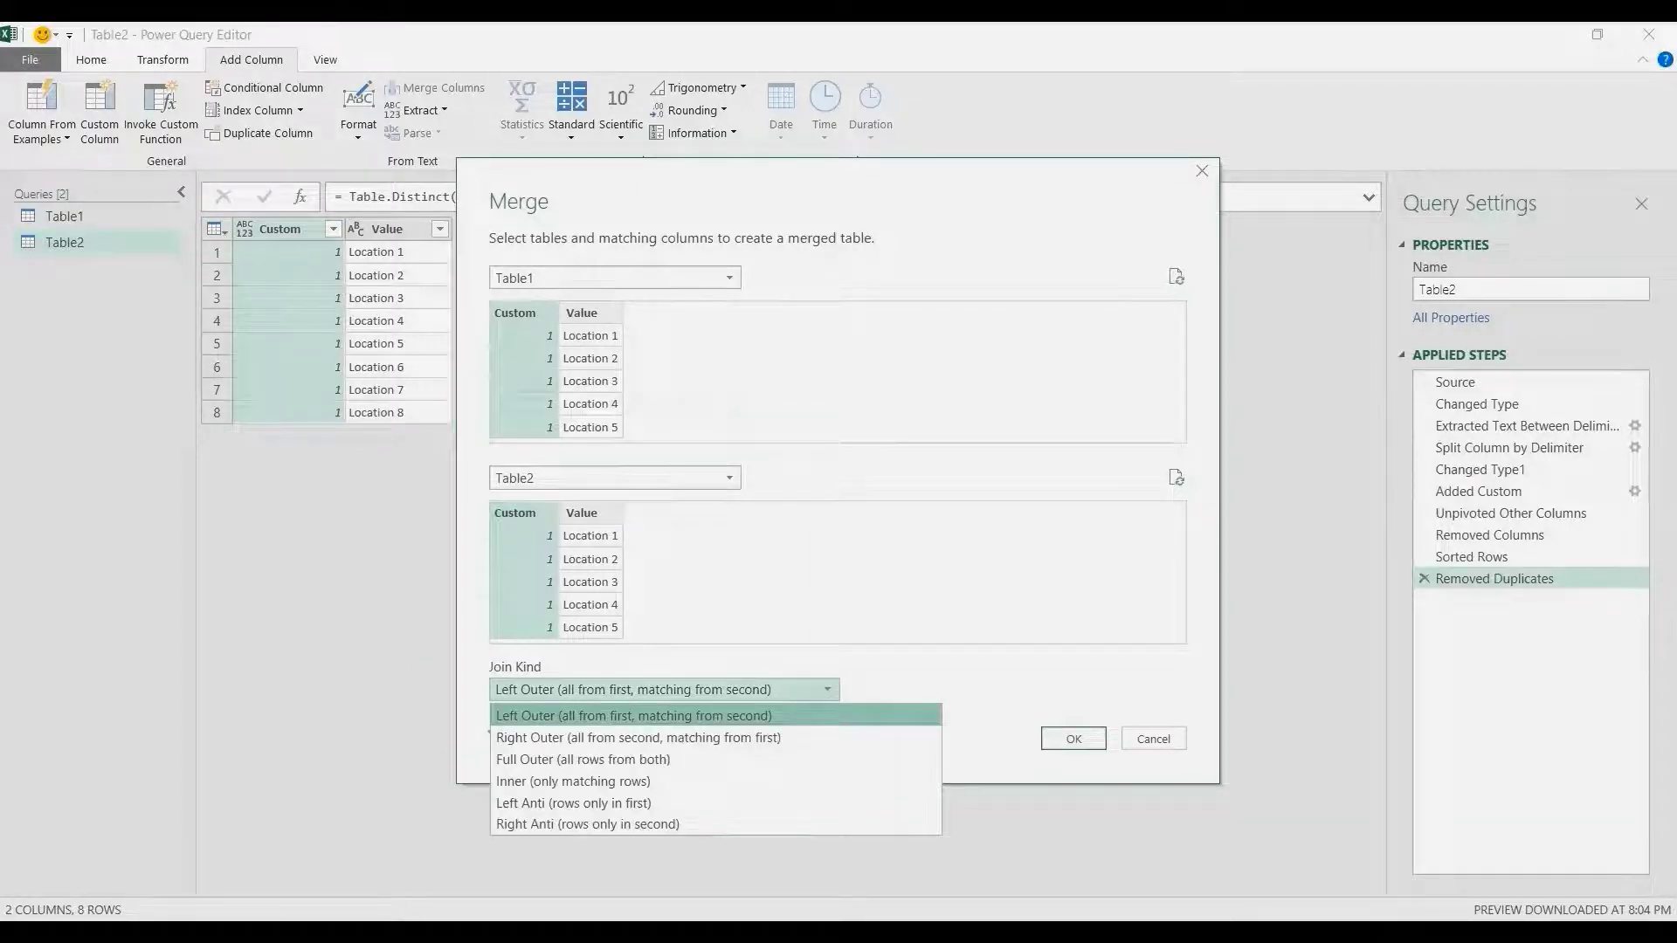
key(Down)
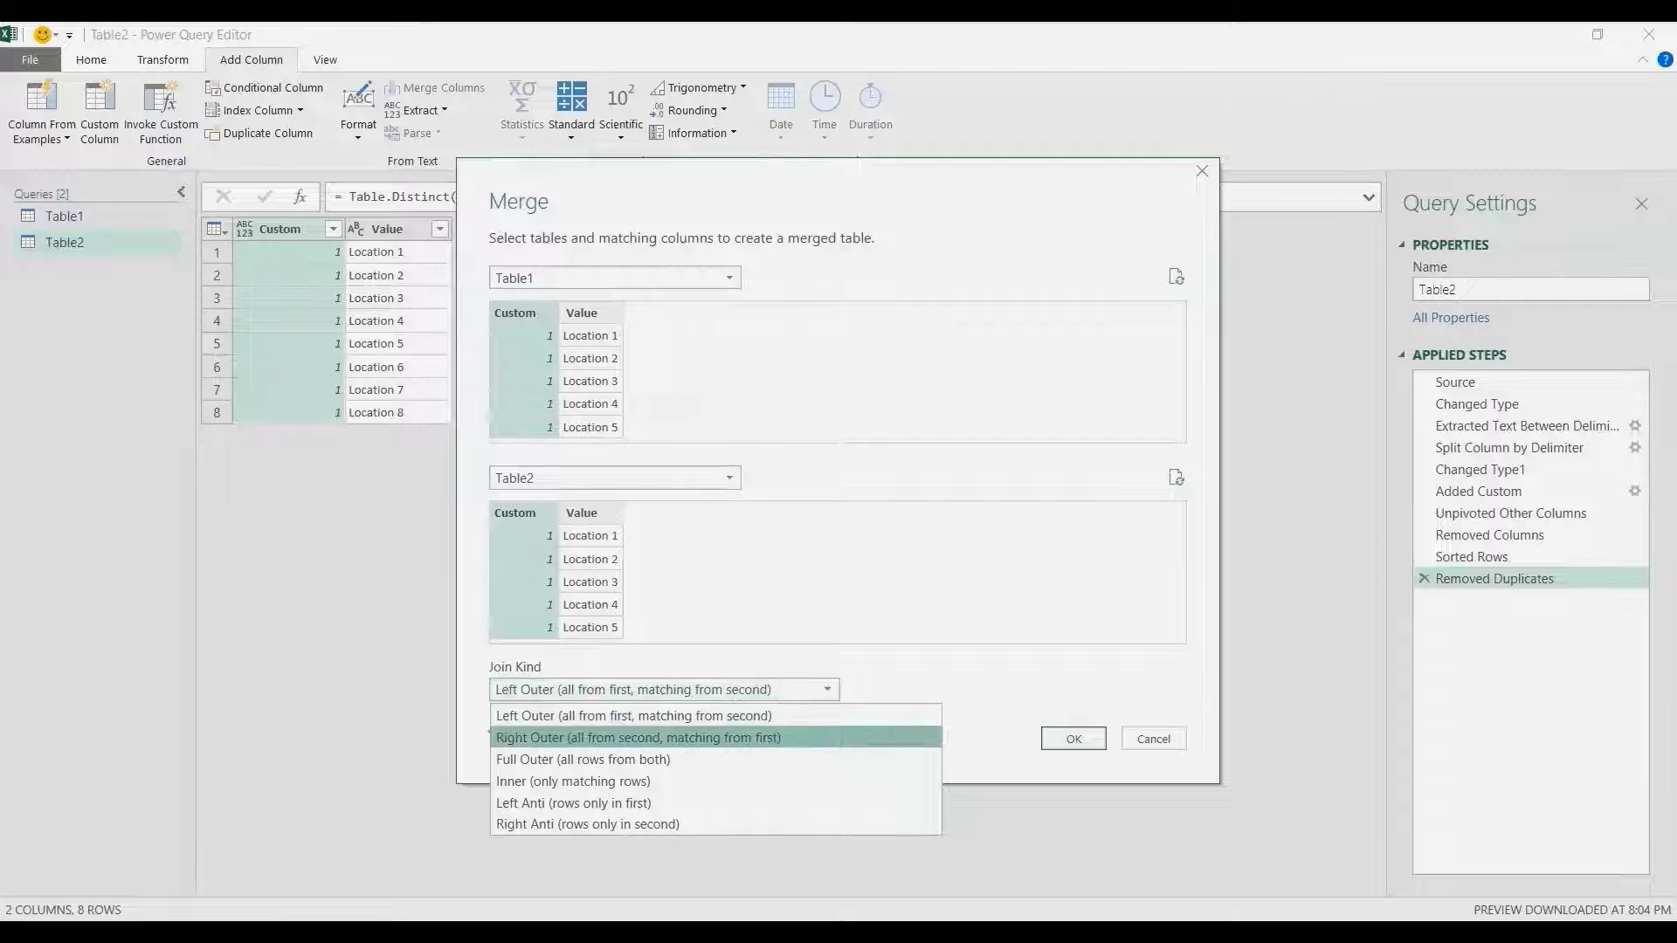
key(Return)
key(alt+Down)
key(Down)
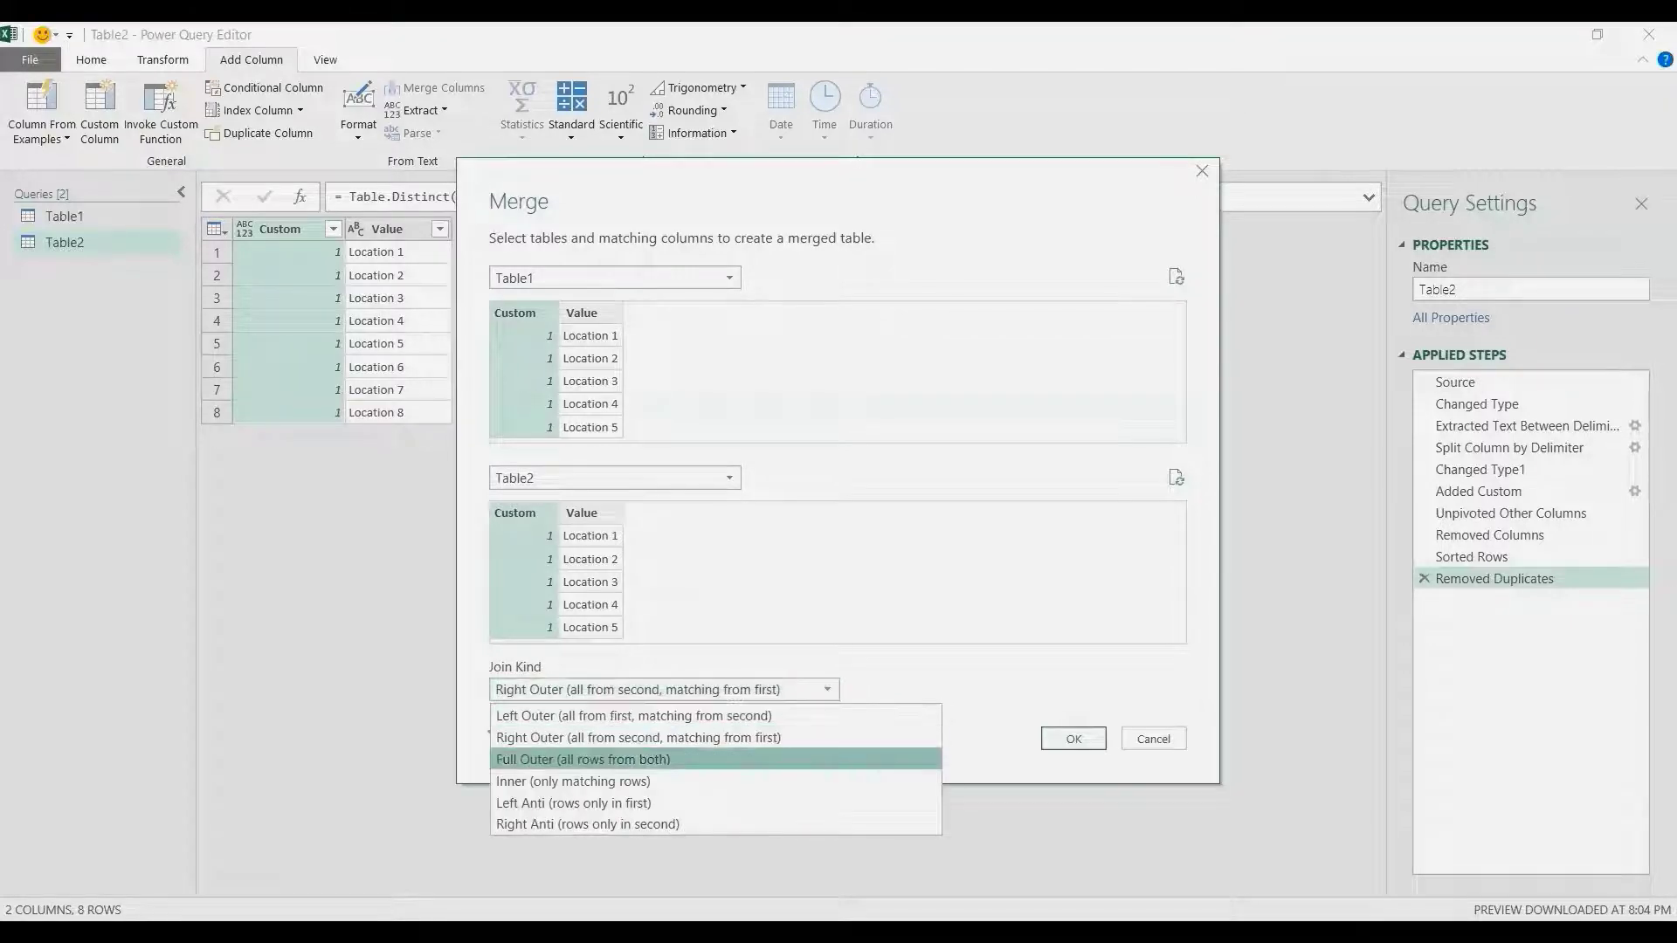
key(Return)
Set the join kind to Left Outer (all from first, matching from second) and create the merged query
key(alt+Down)
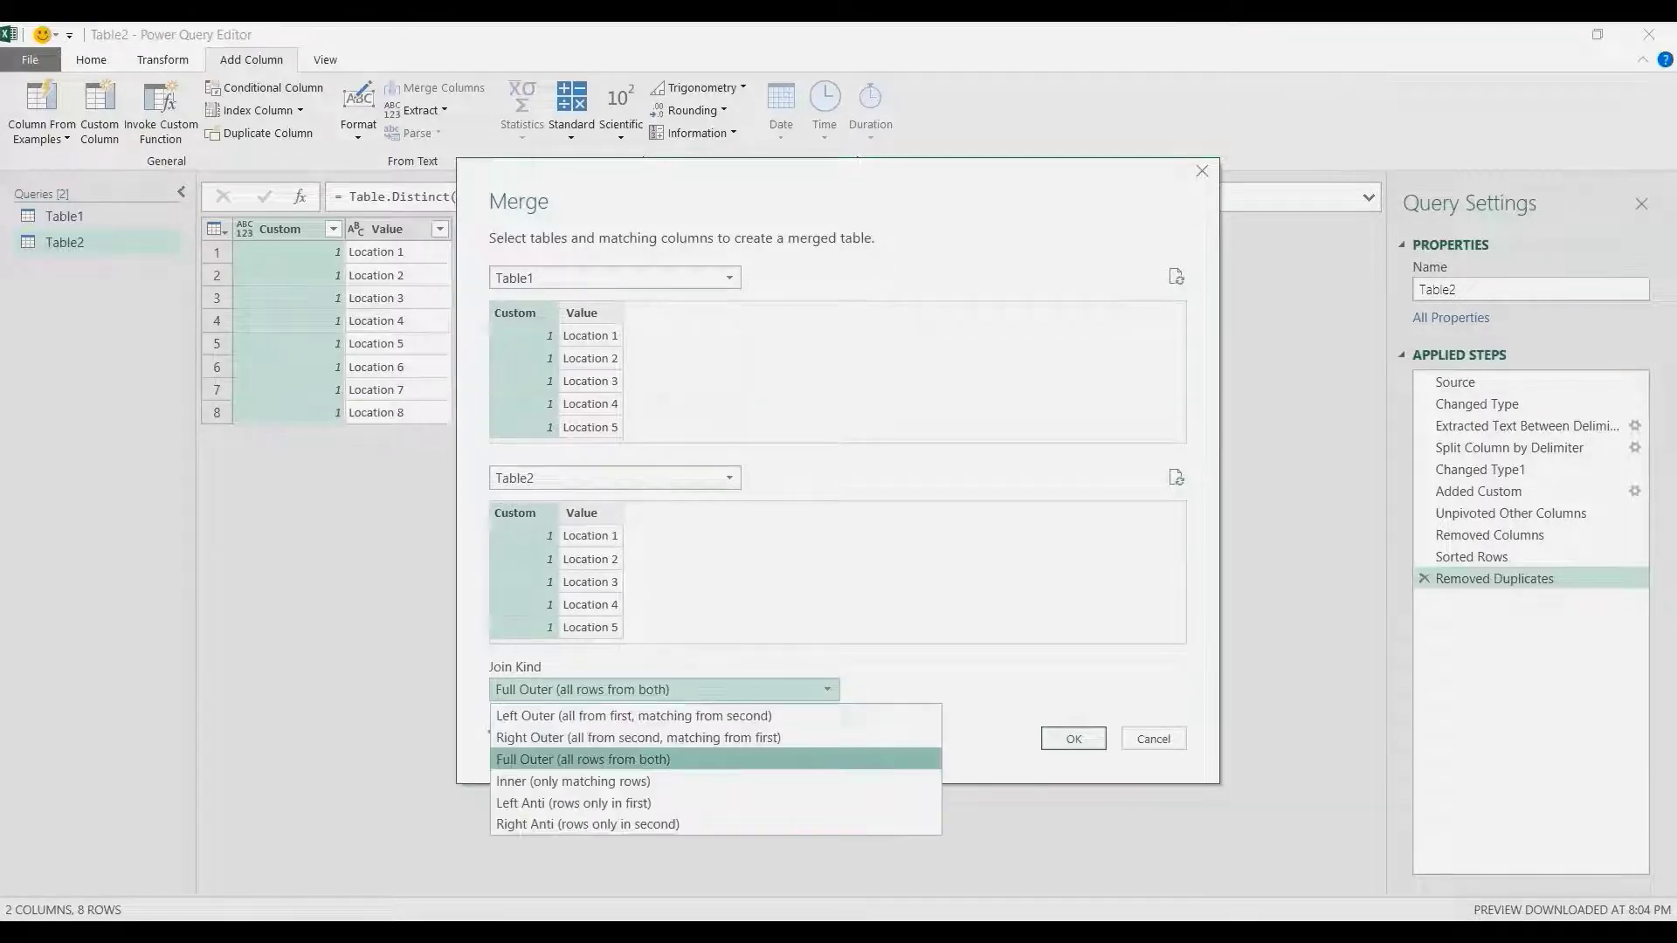
key(Up)
key(Up)
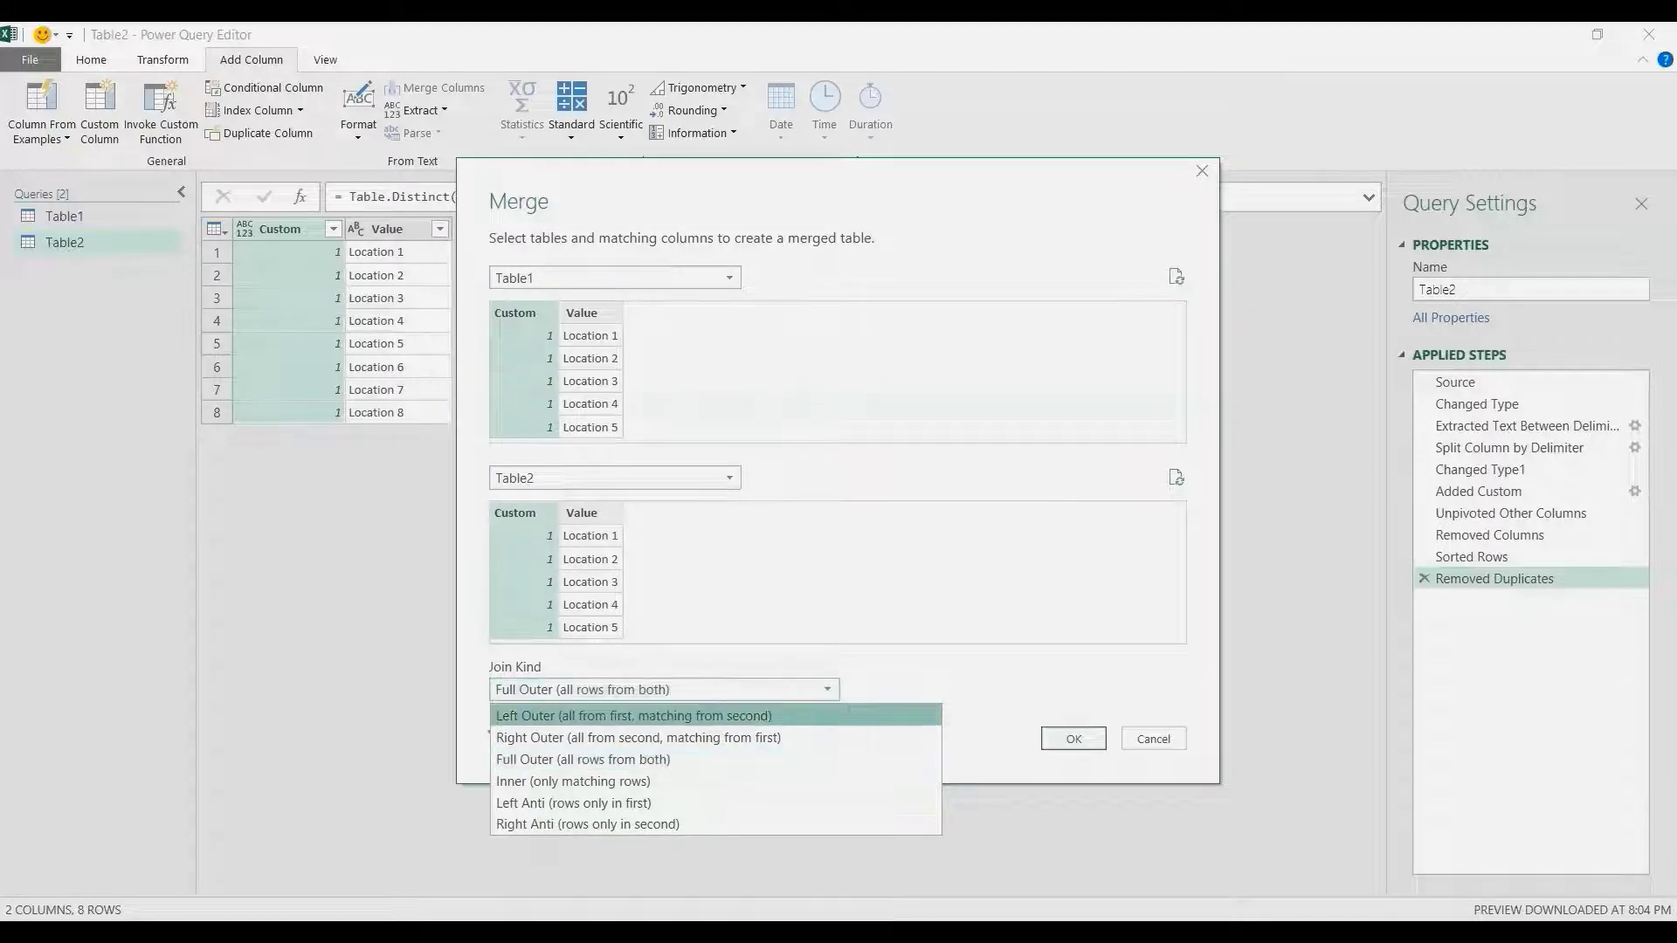
key(Return)
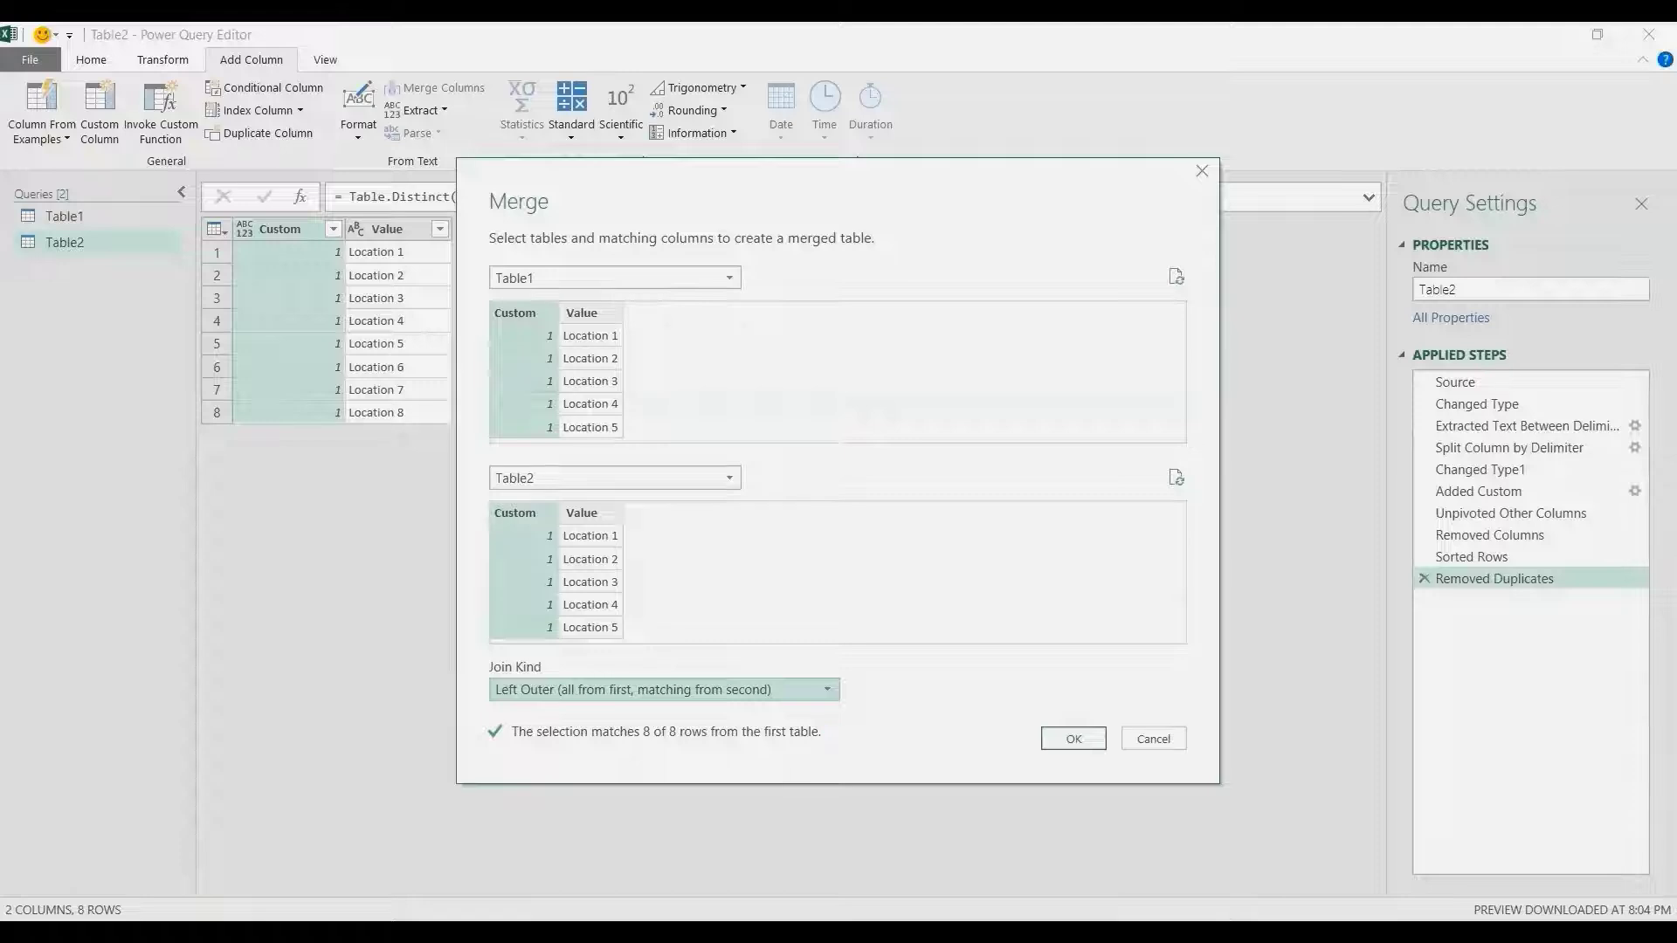
key(Return)
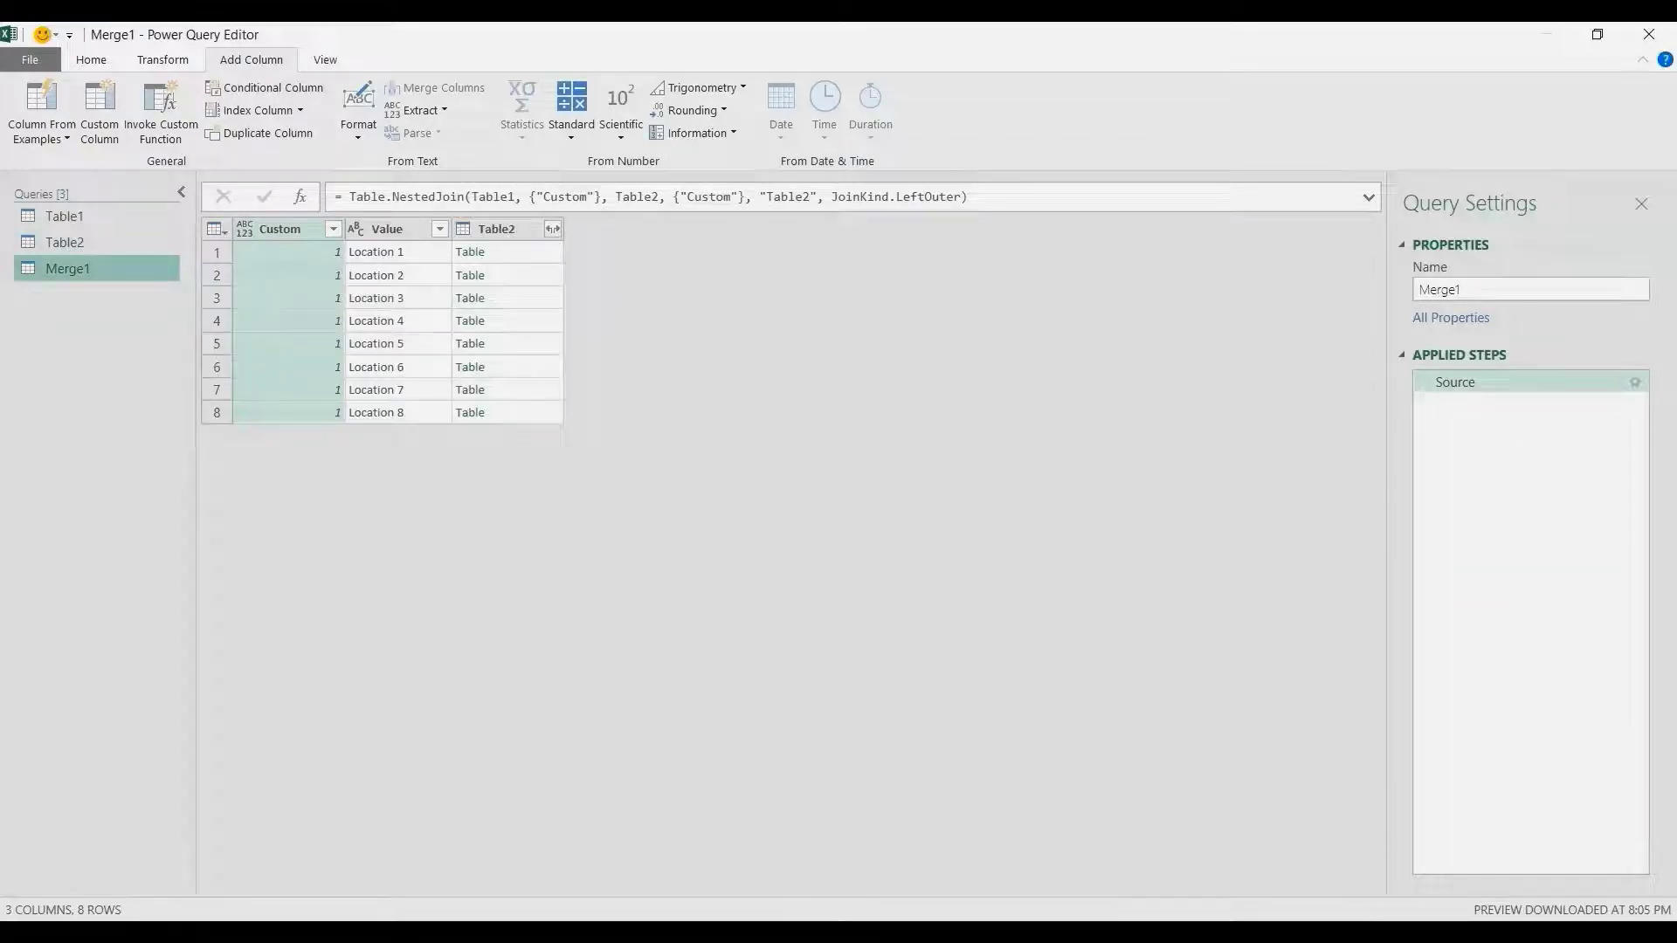
Expand the Table2 column to only its Value field, without using the original column name as prefix
click(522, 252)
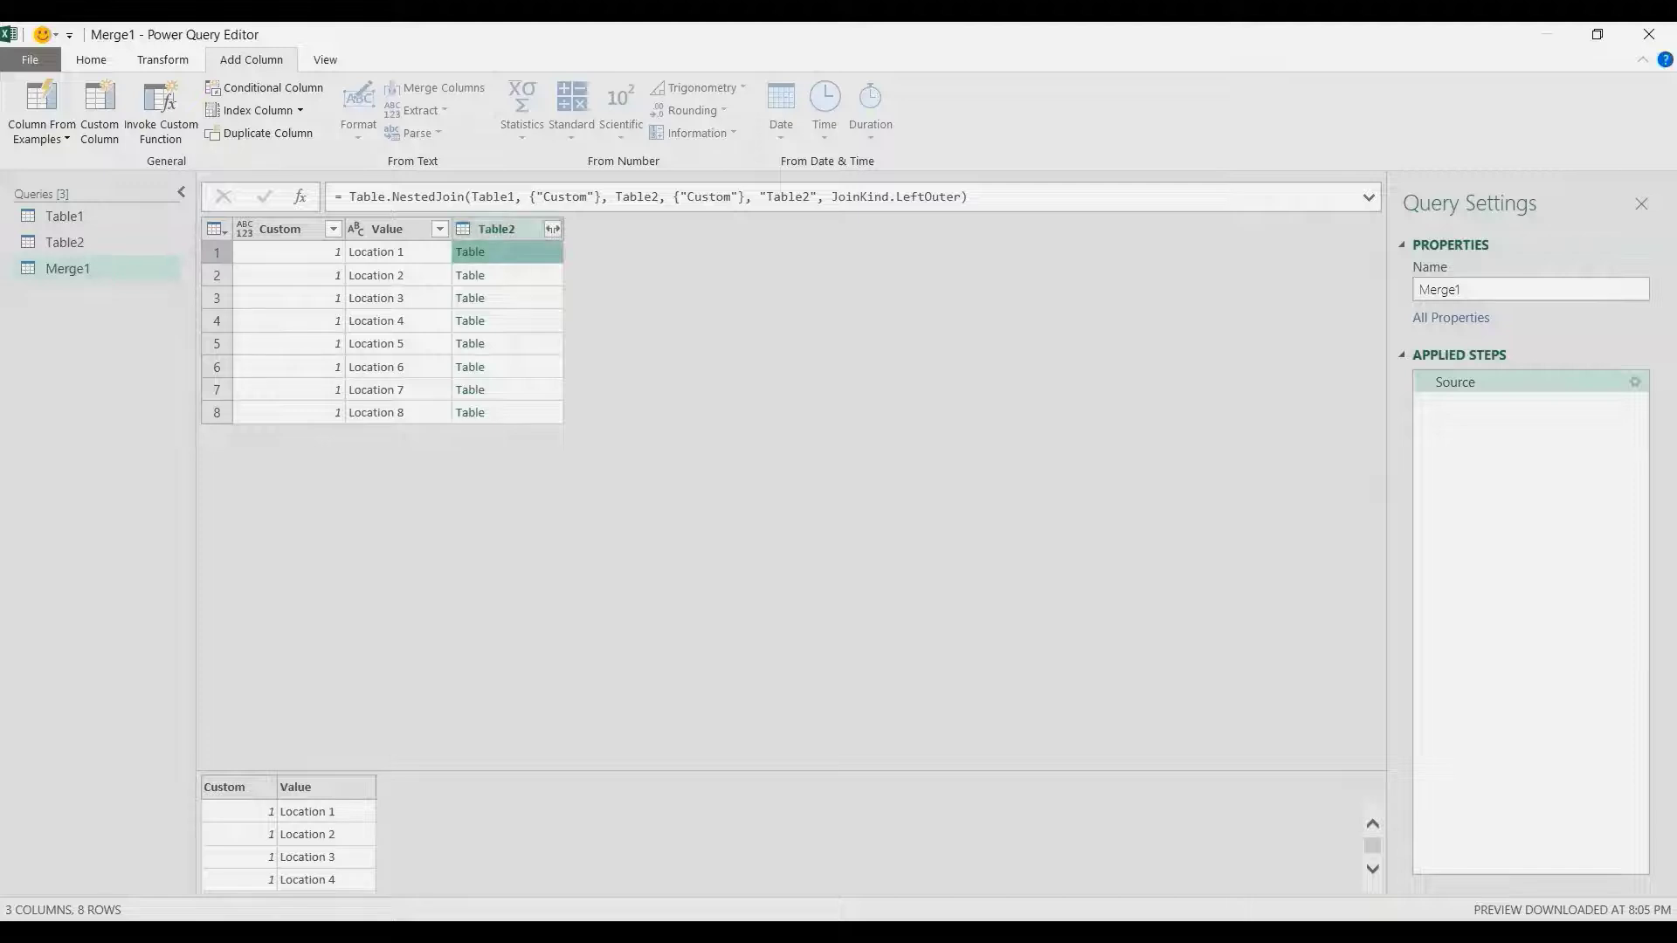
click(552, 229)
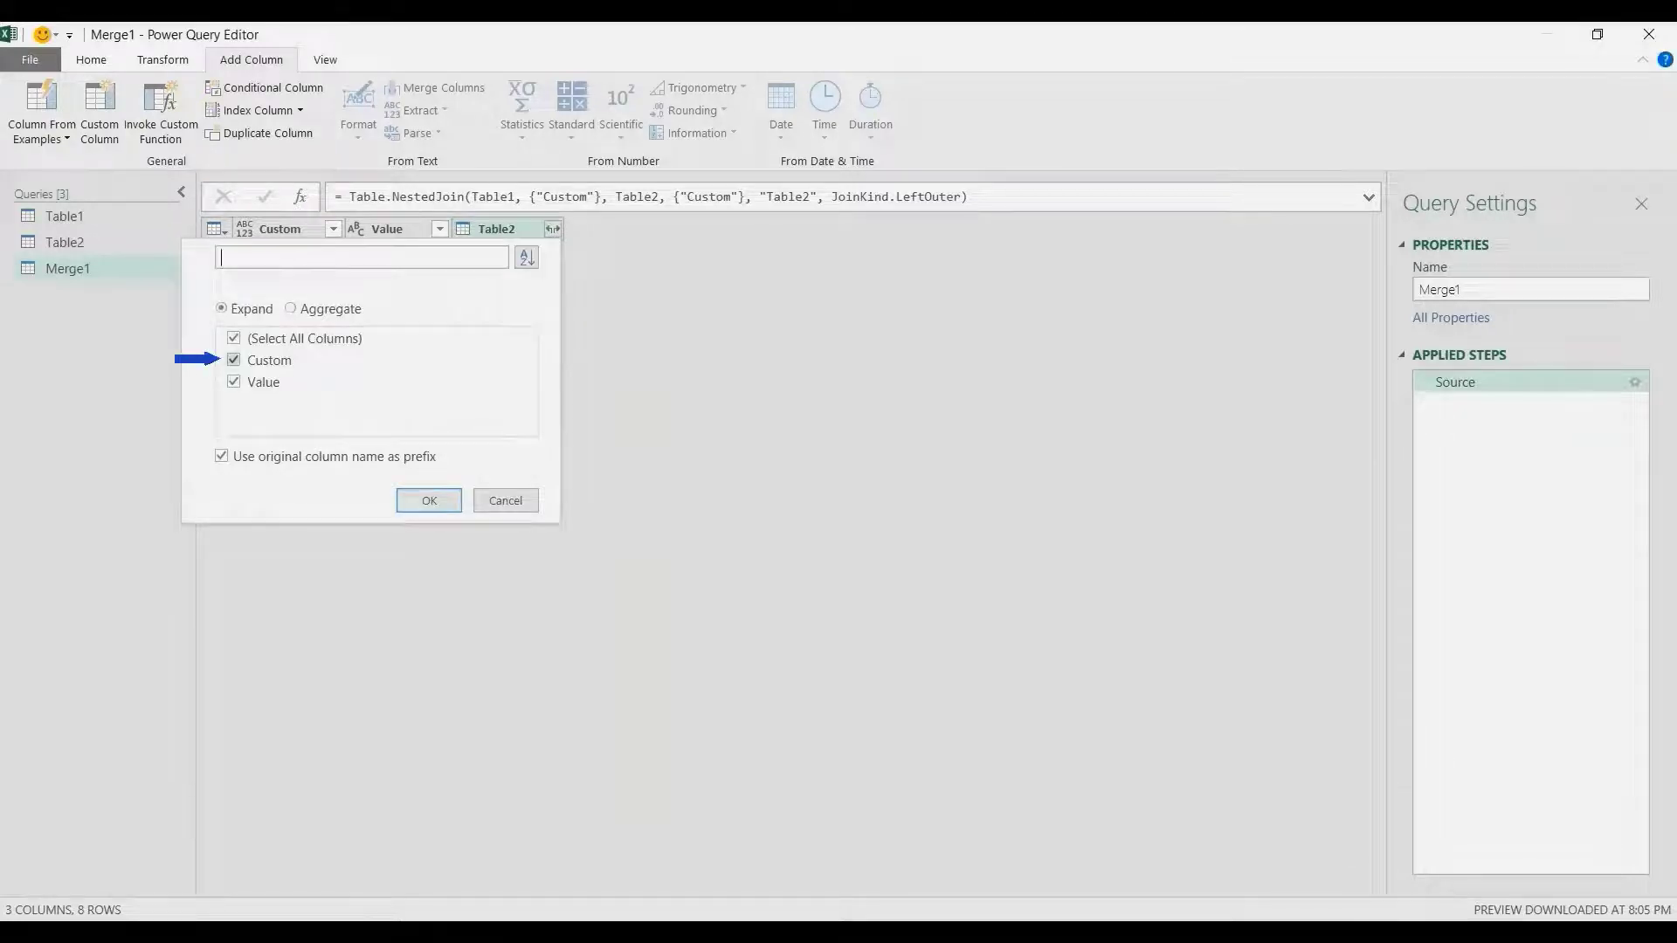
click(233, 360)
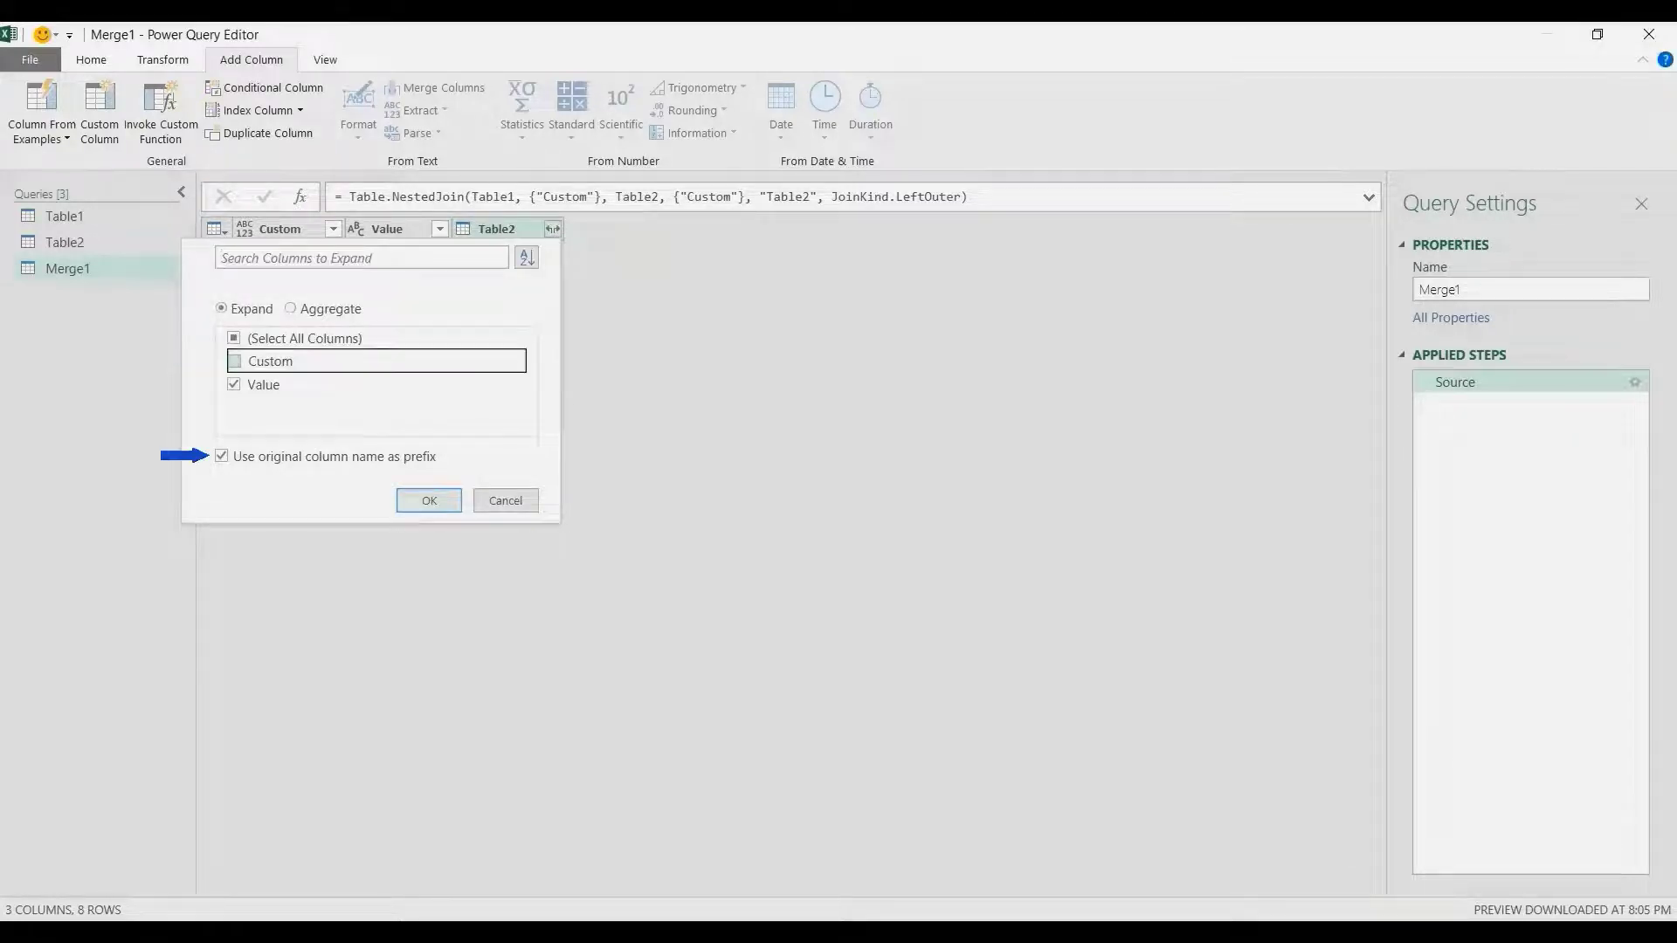
click(222, 456)
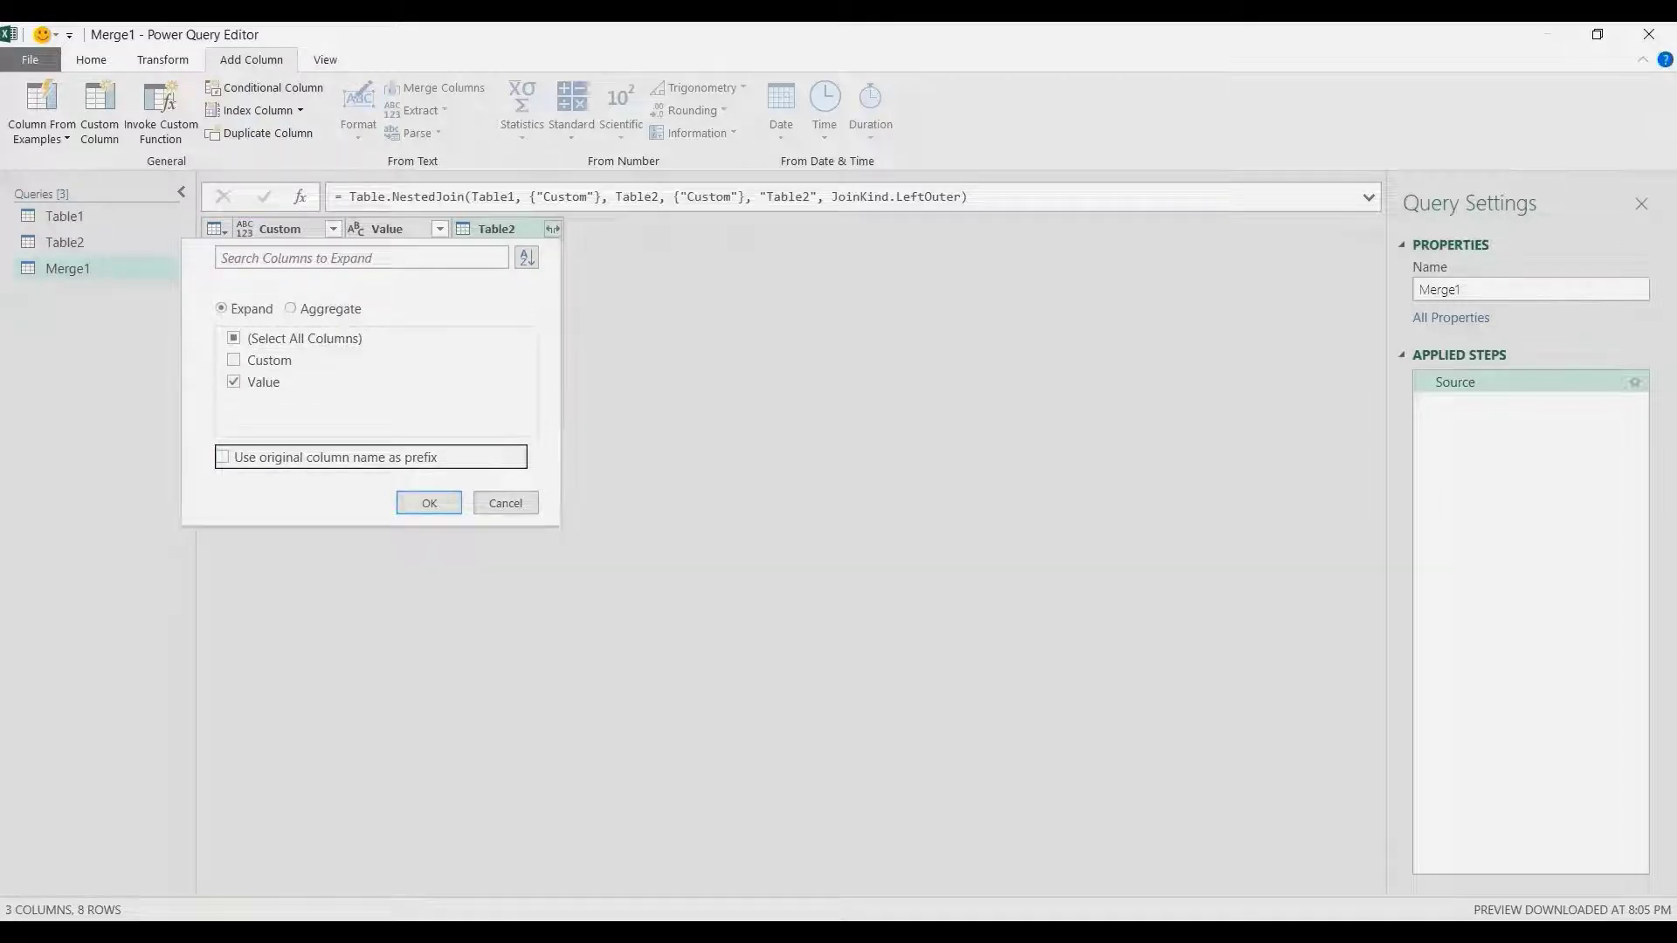
key(Return)
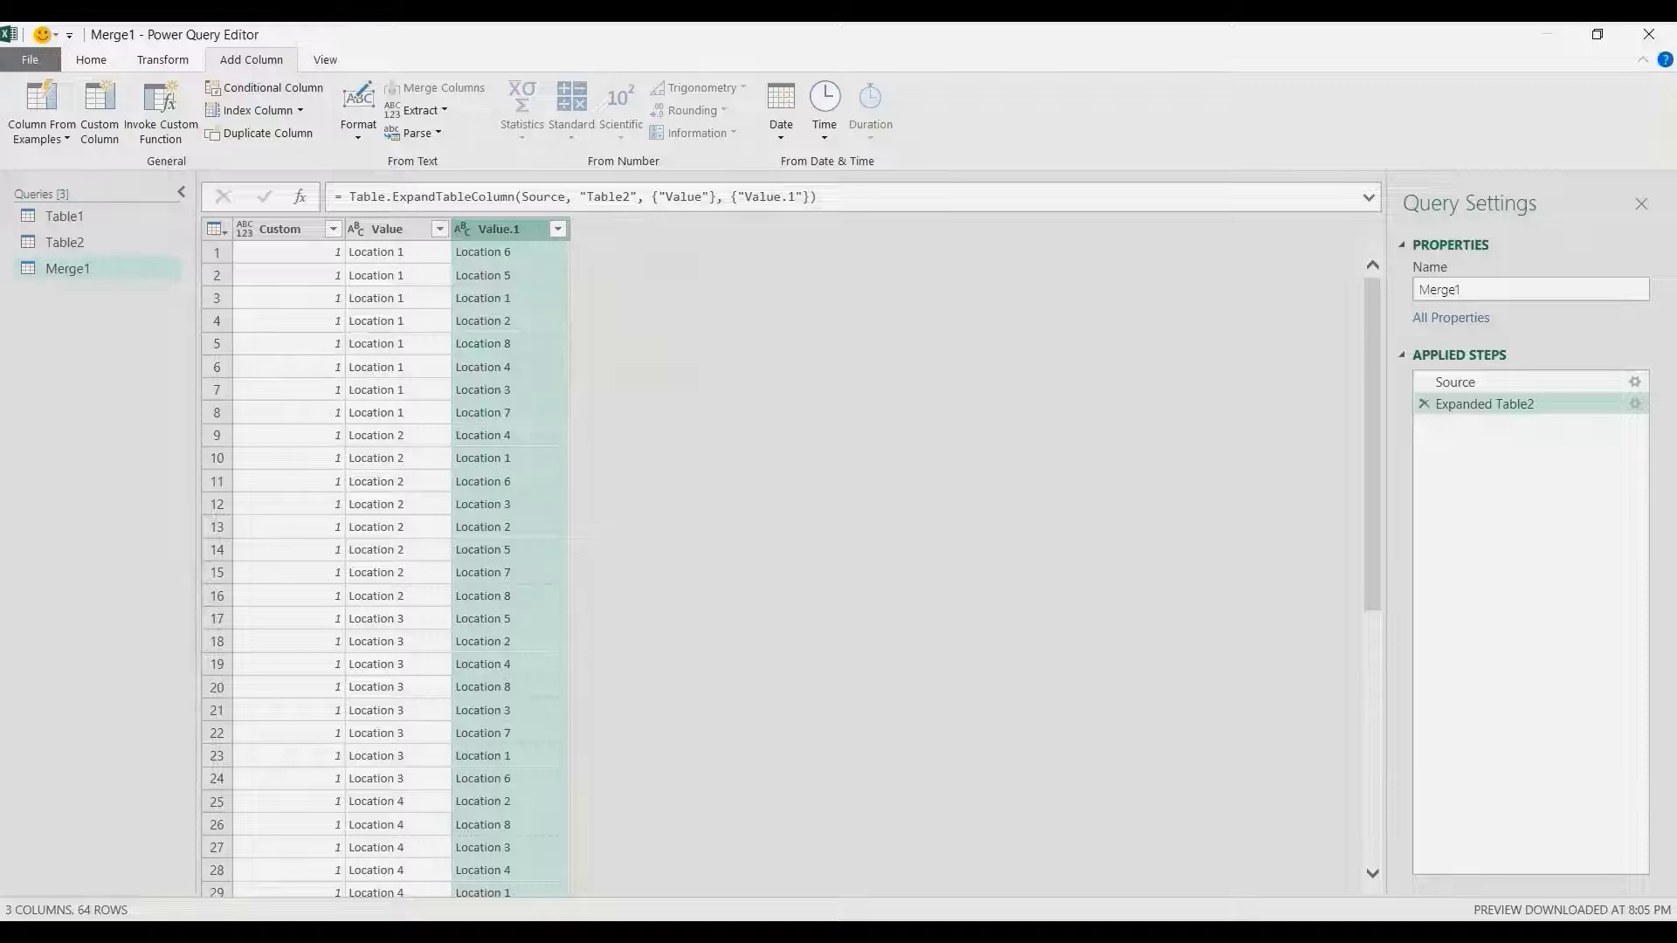
Rename the Value column to Source and the Value.1 column to Destination
click(397, 298)
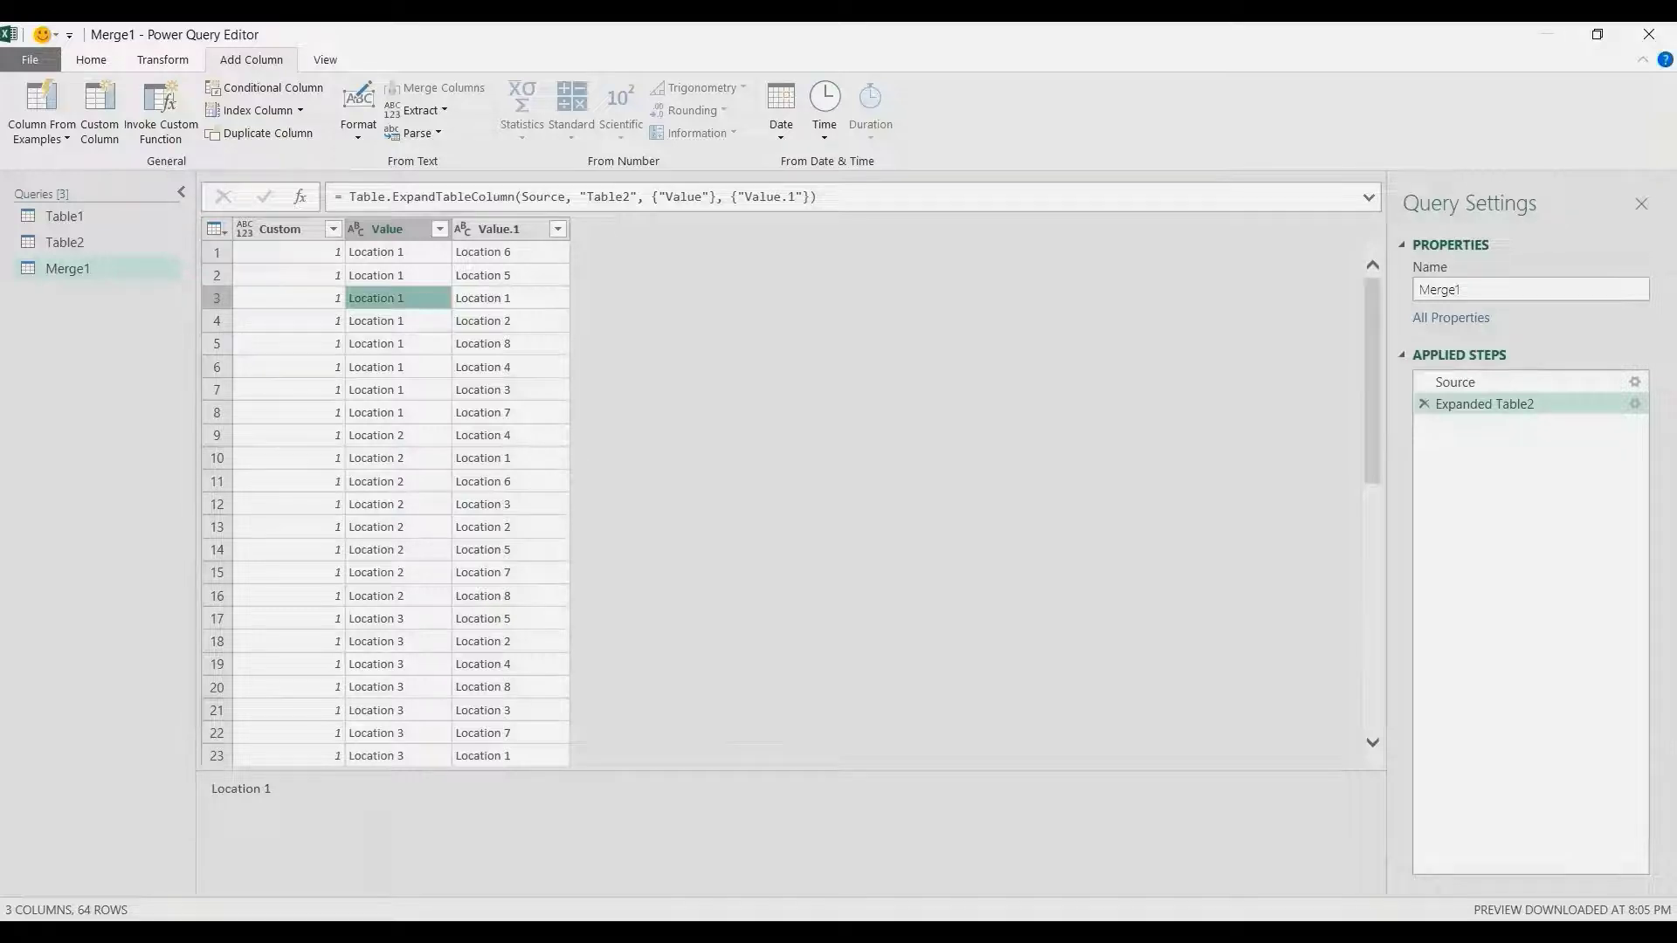
double_click(386, 229)
text(Source)
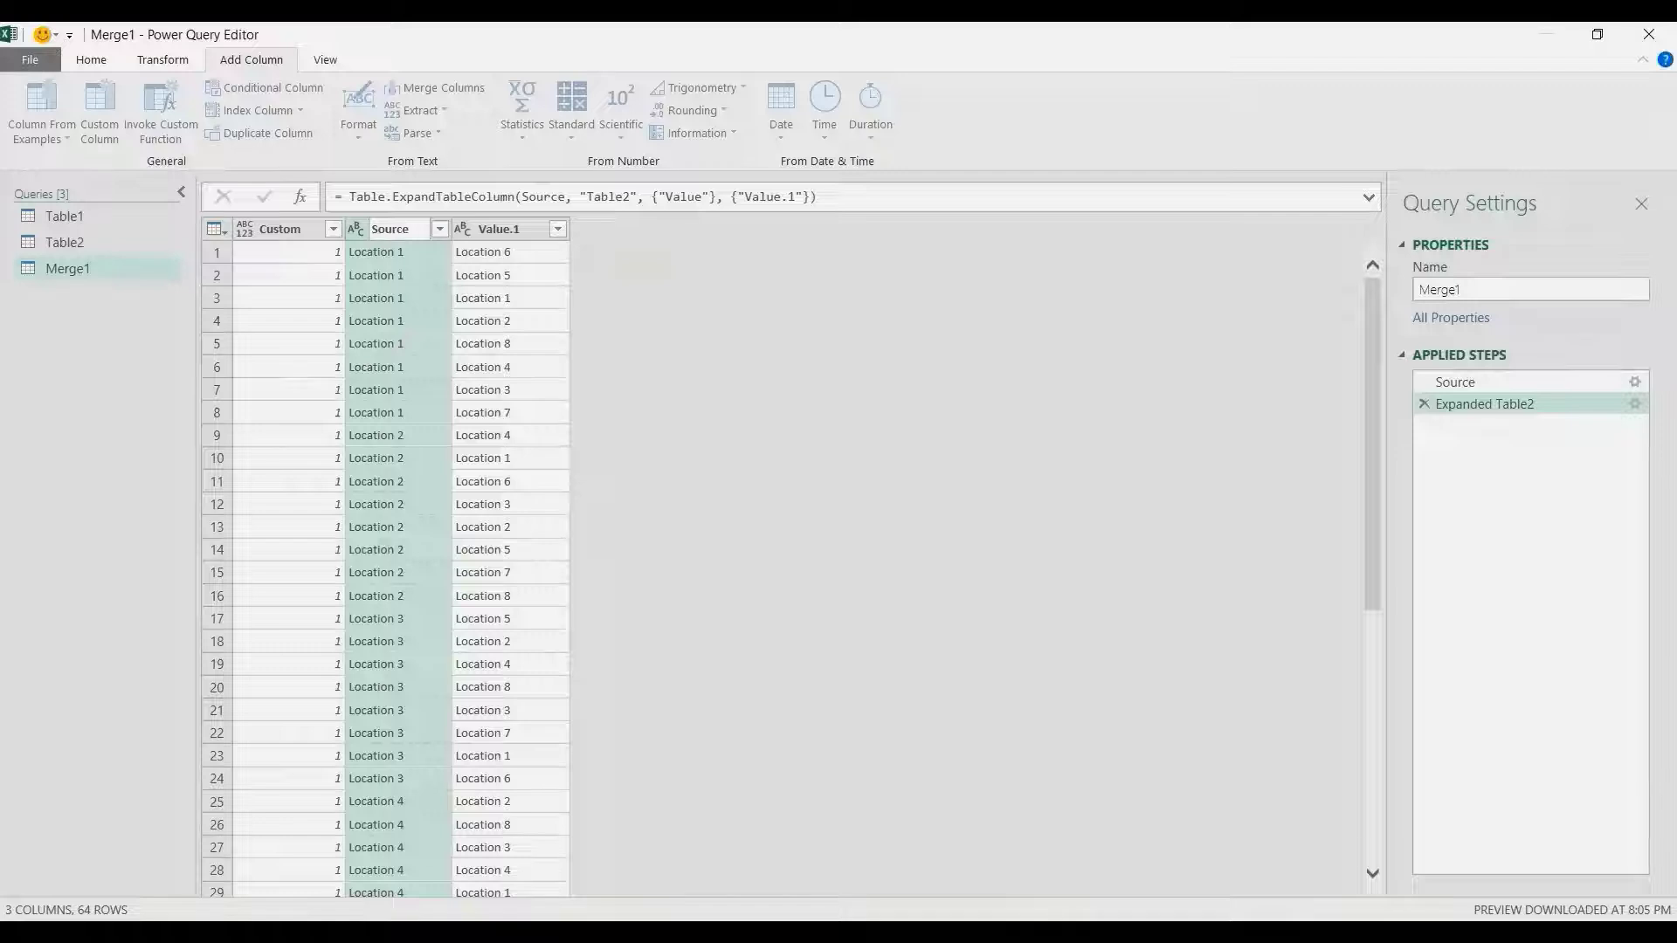
key(Tab)
text(Destinat)
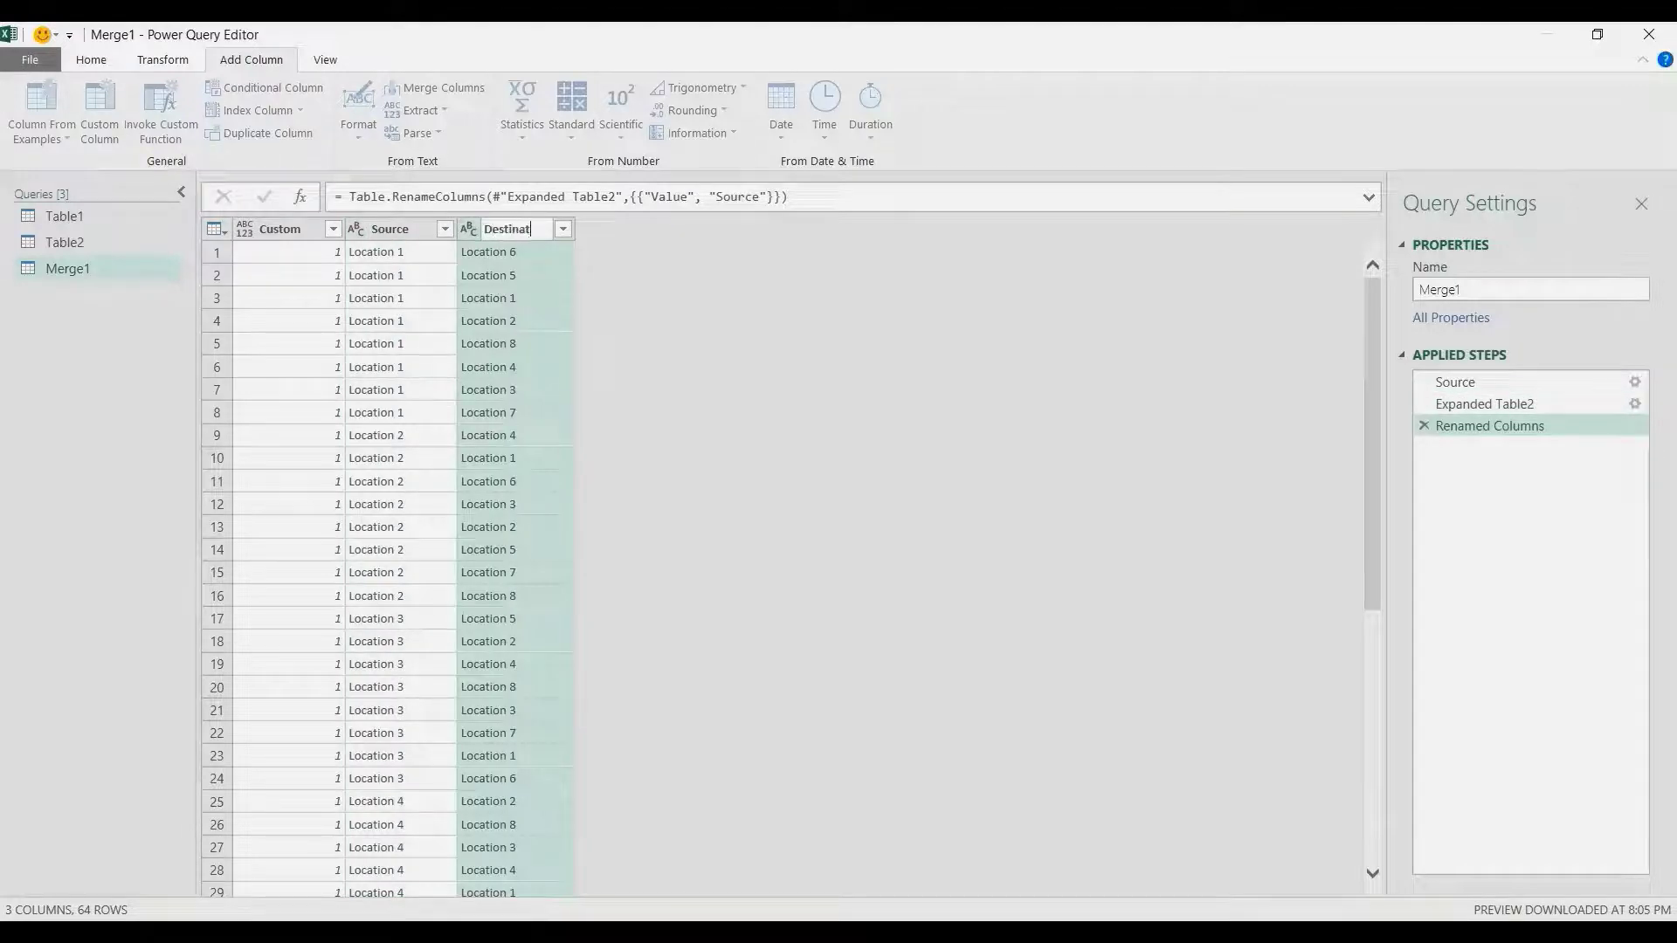
text(ion)
key(Return)
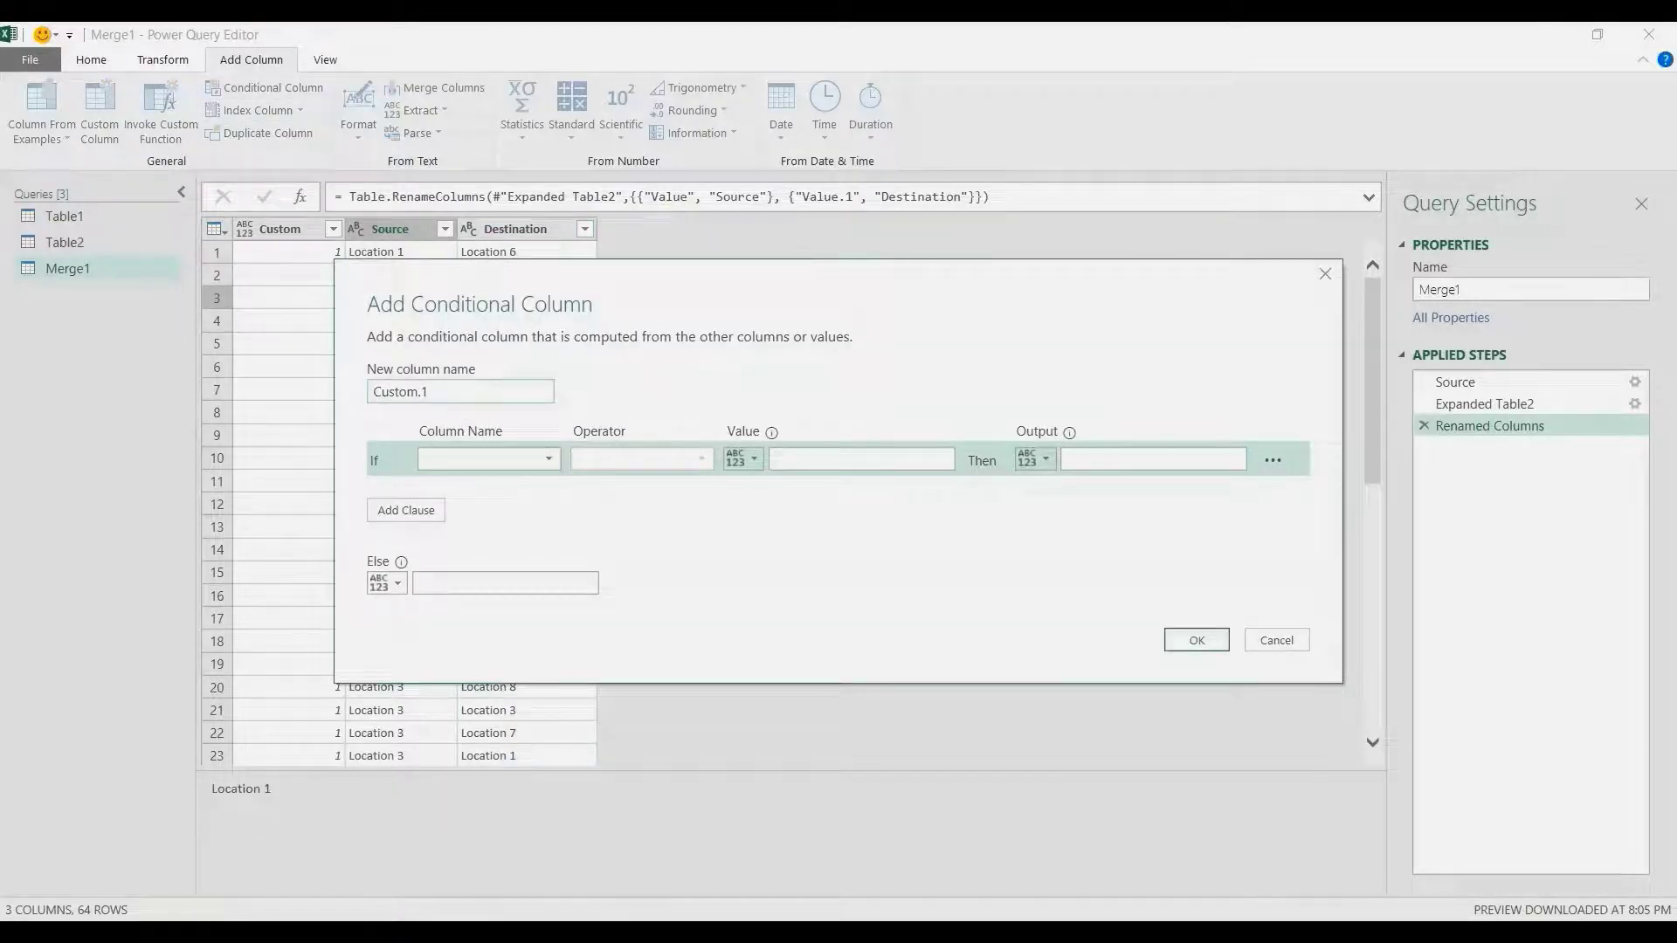
Add a conditional column Custom.1 that outputs null if Source equals the Destination column, else 1
click(489, 458)
click(488, 504)
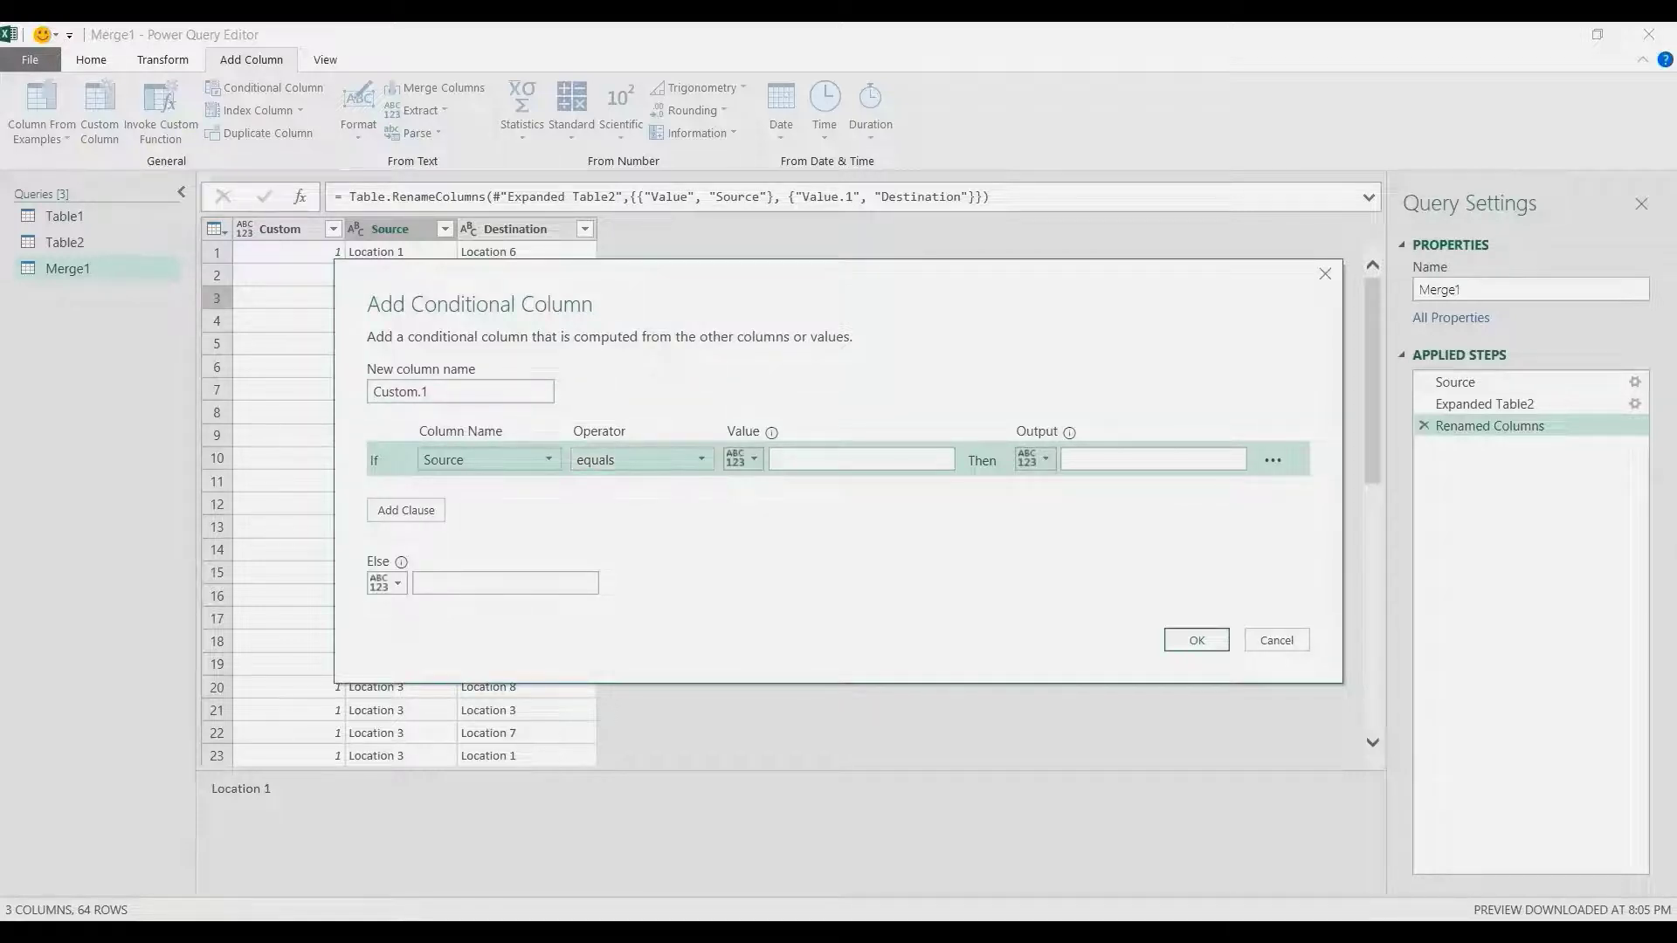
click(742, 459)
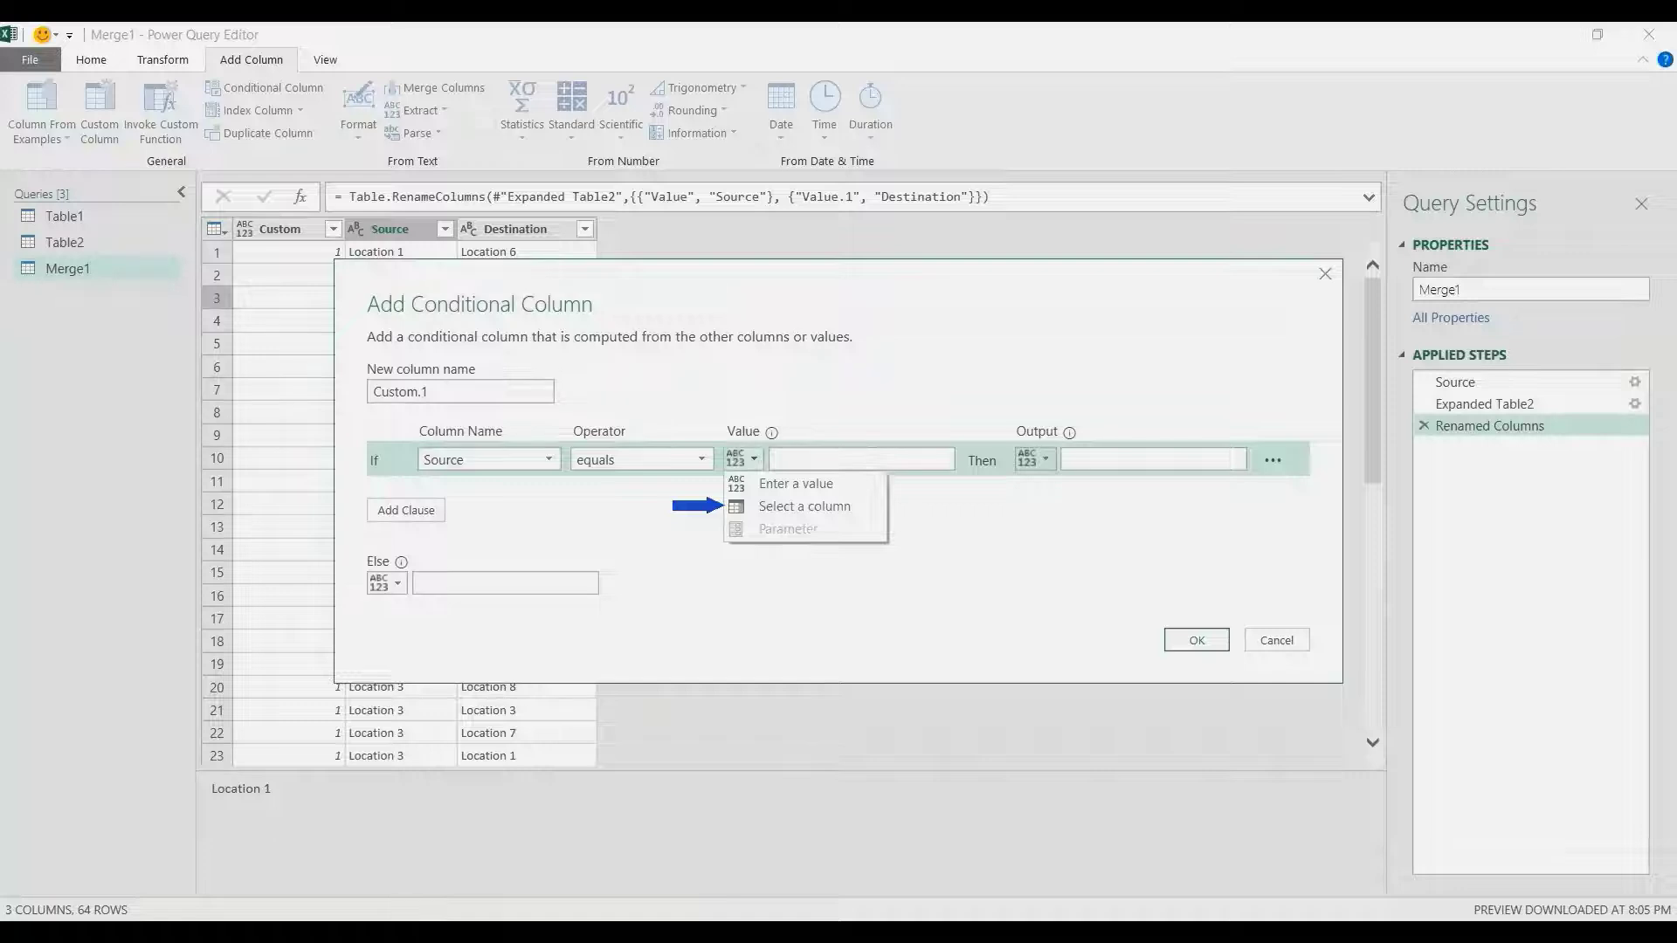
click(804, 505)
click(847, 458)
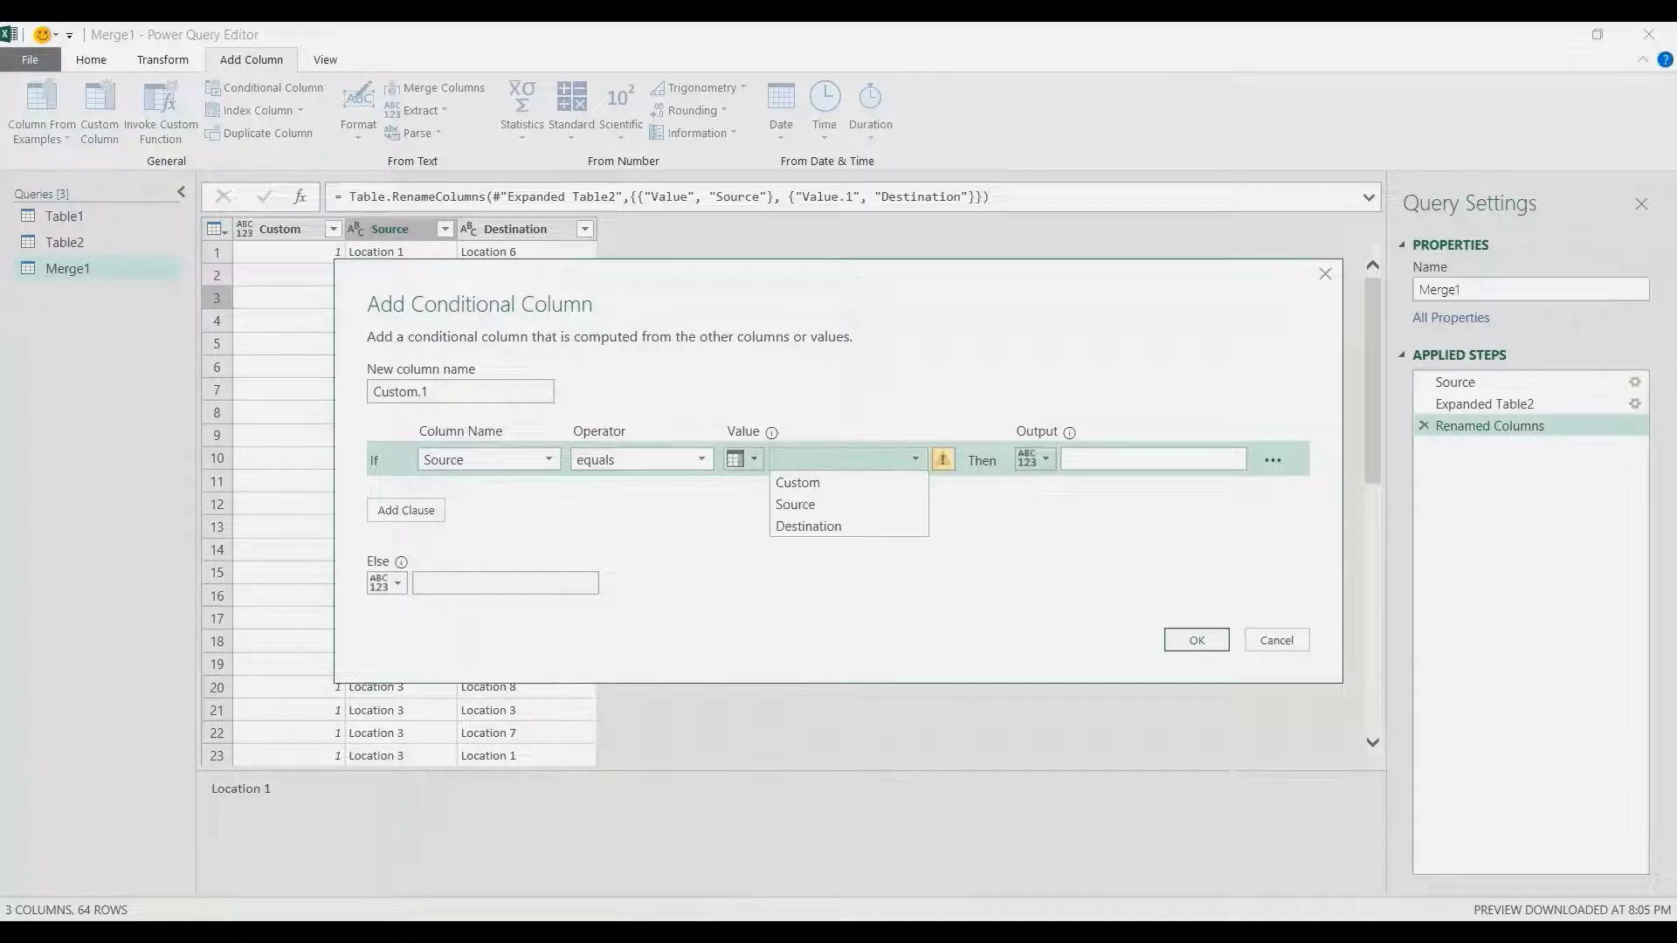
click(808, 526)
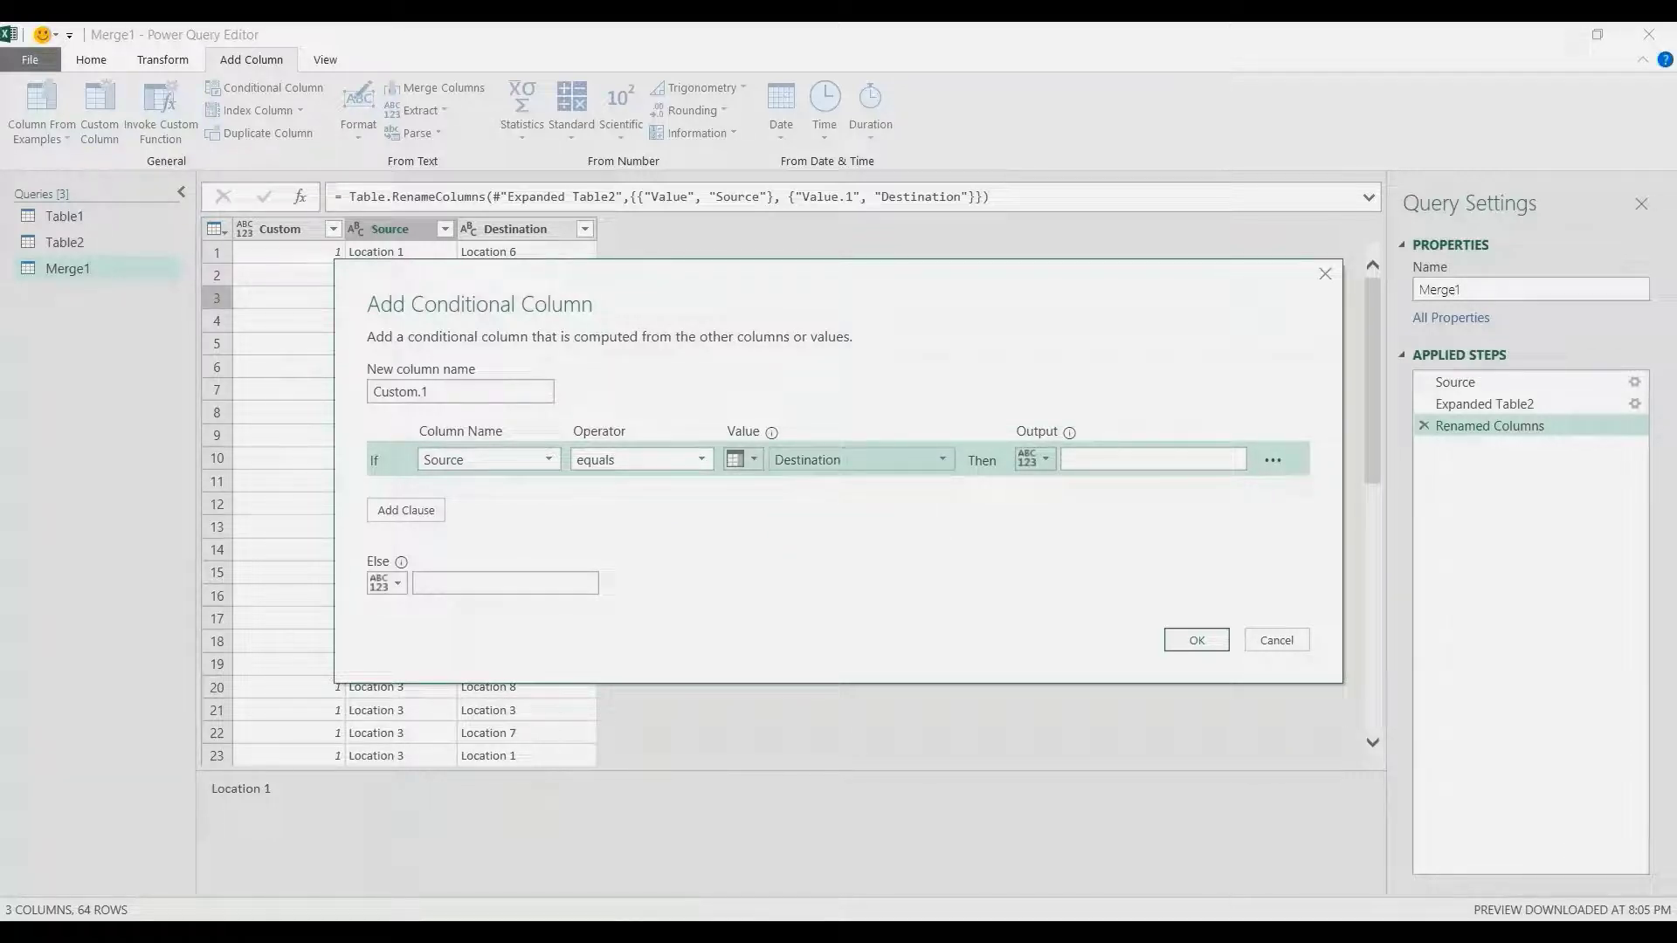
click(1152, 458)
text(nul)
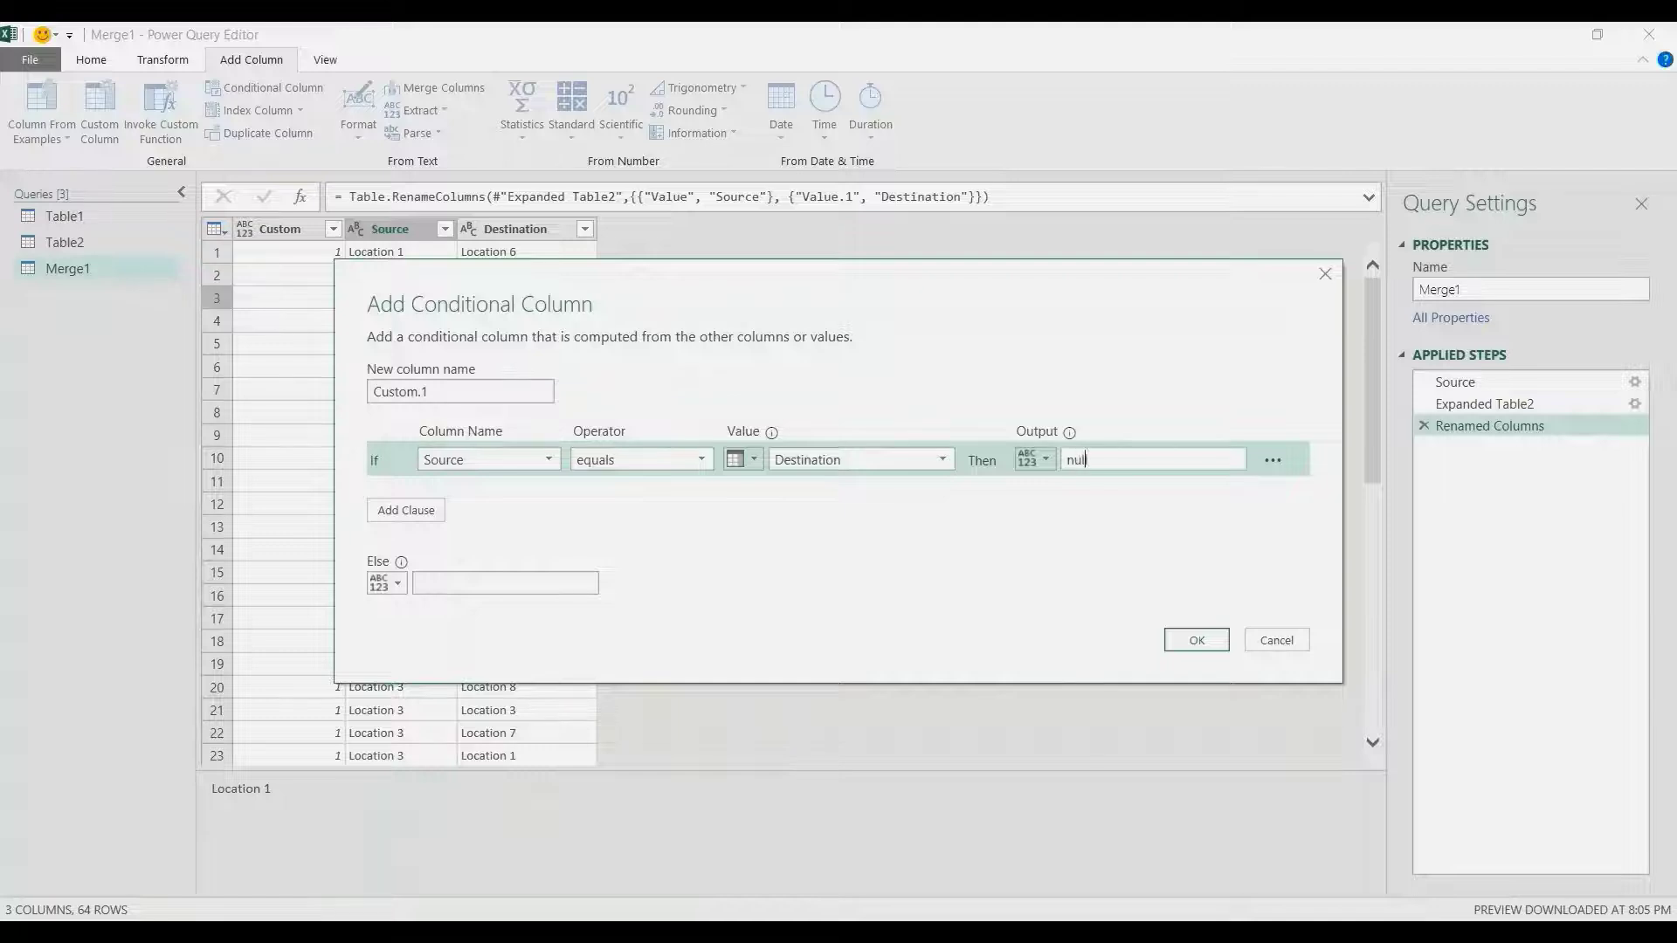
text(l)
text(1)
key(Return)
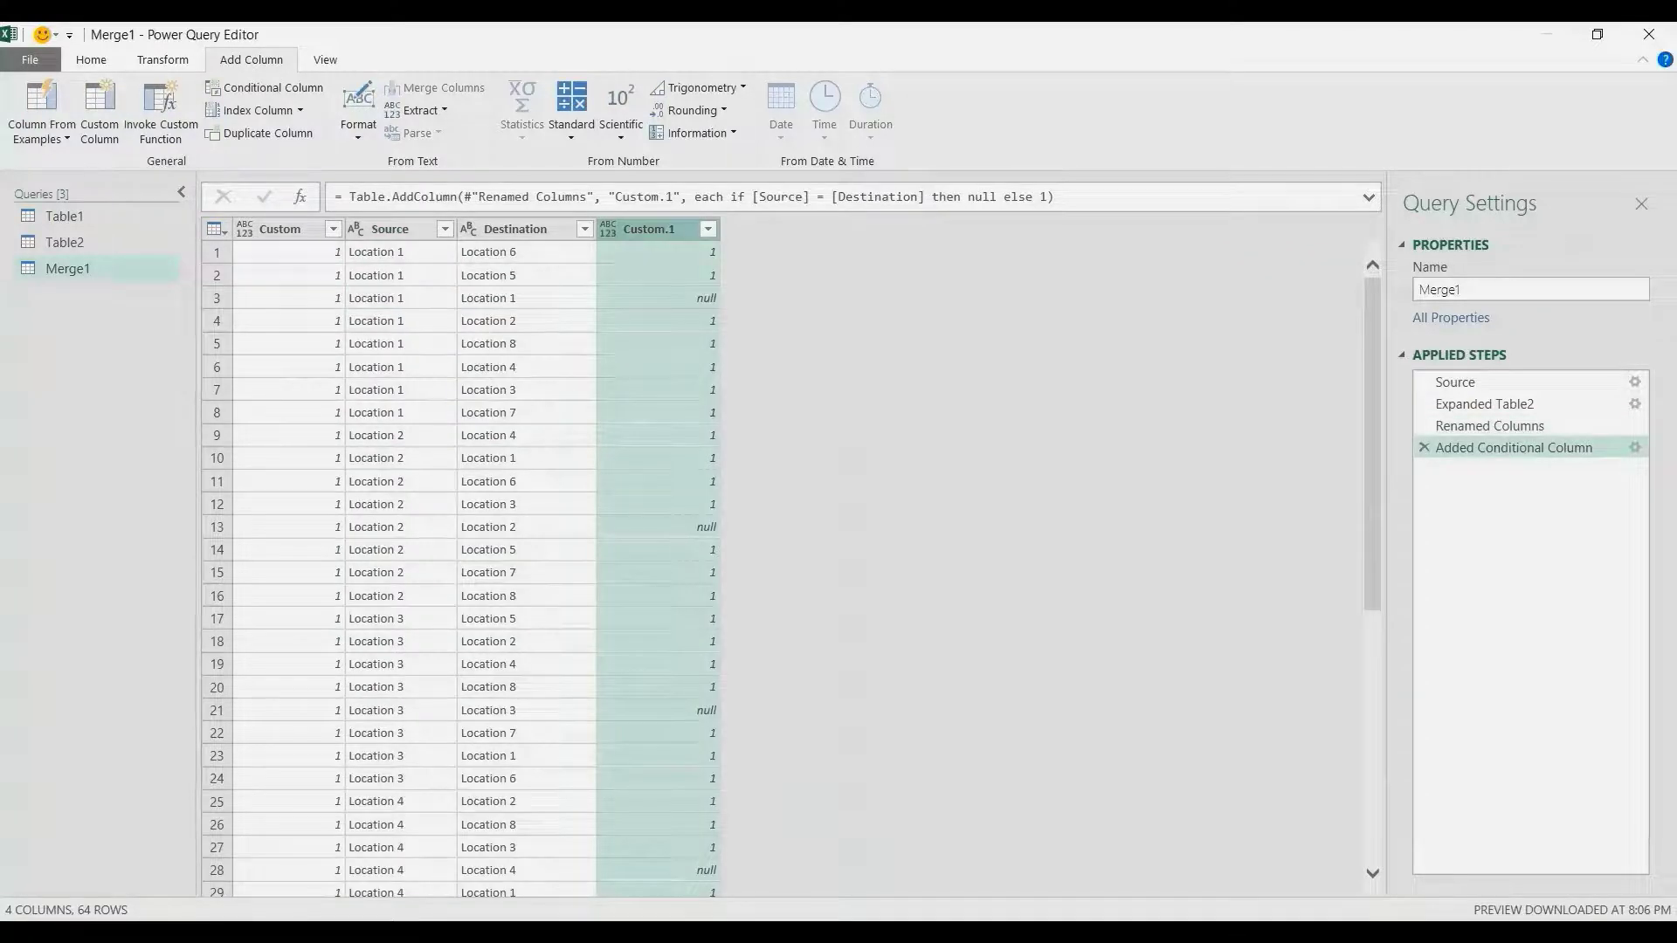
Filter the null rows out of the Custom.1 column
click(708, 229)
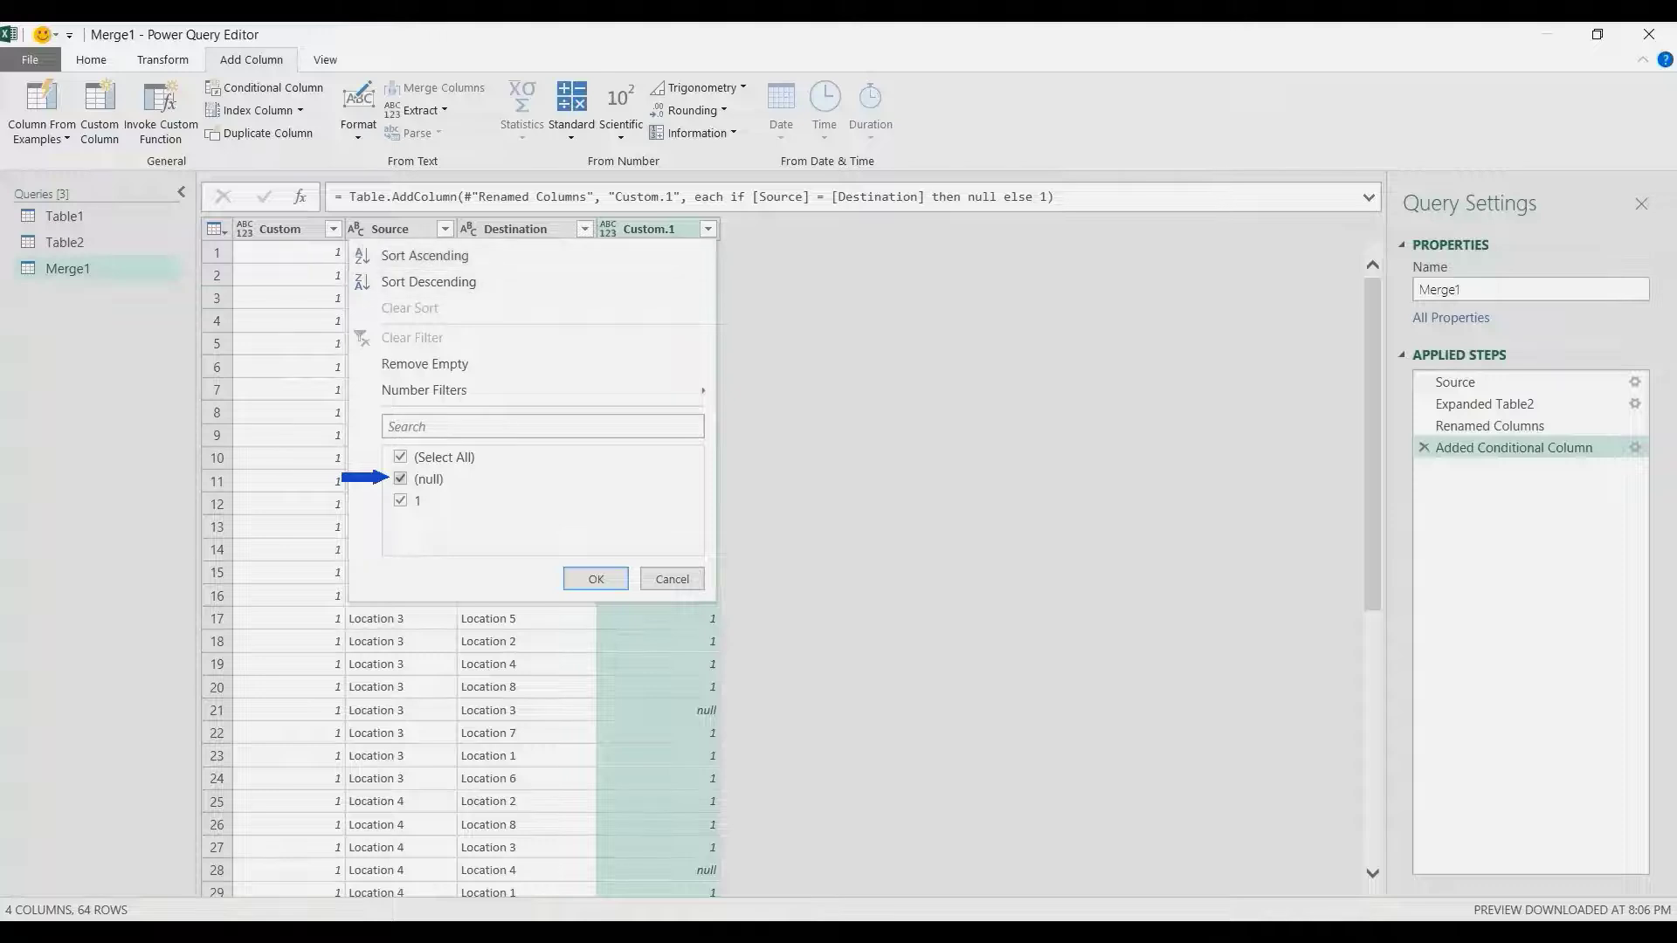
click(401, 479)
key(space)
key(Return)
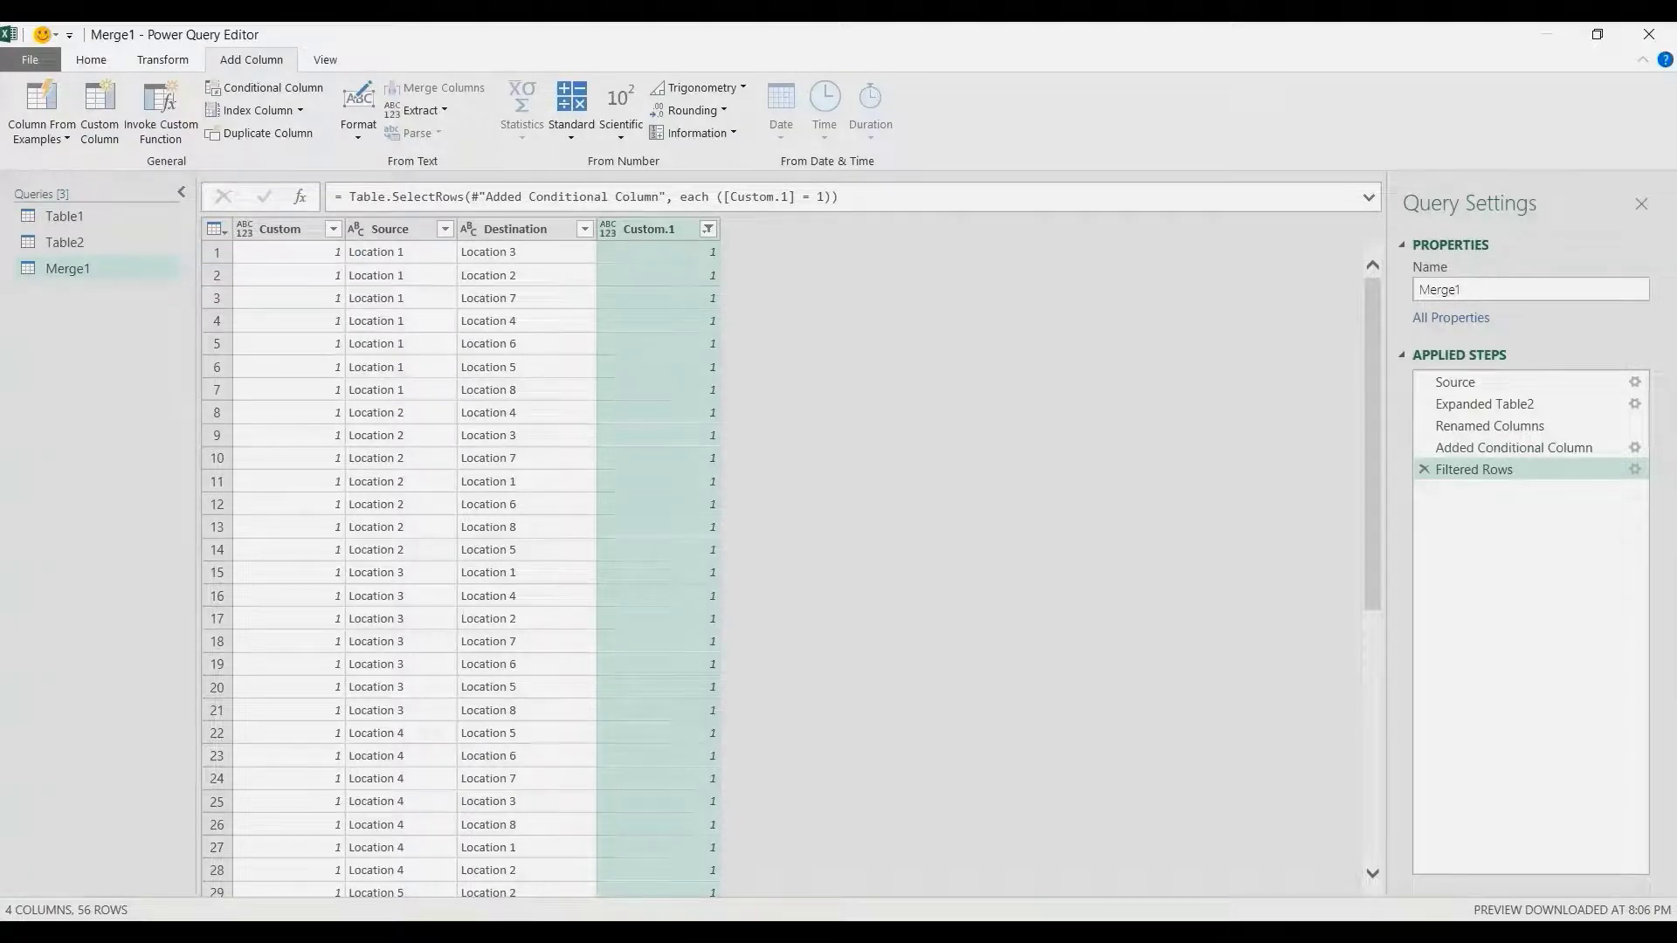
Remove the Custom and Custom.1 columns and add an index column starting from 1
click(288, 229)
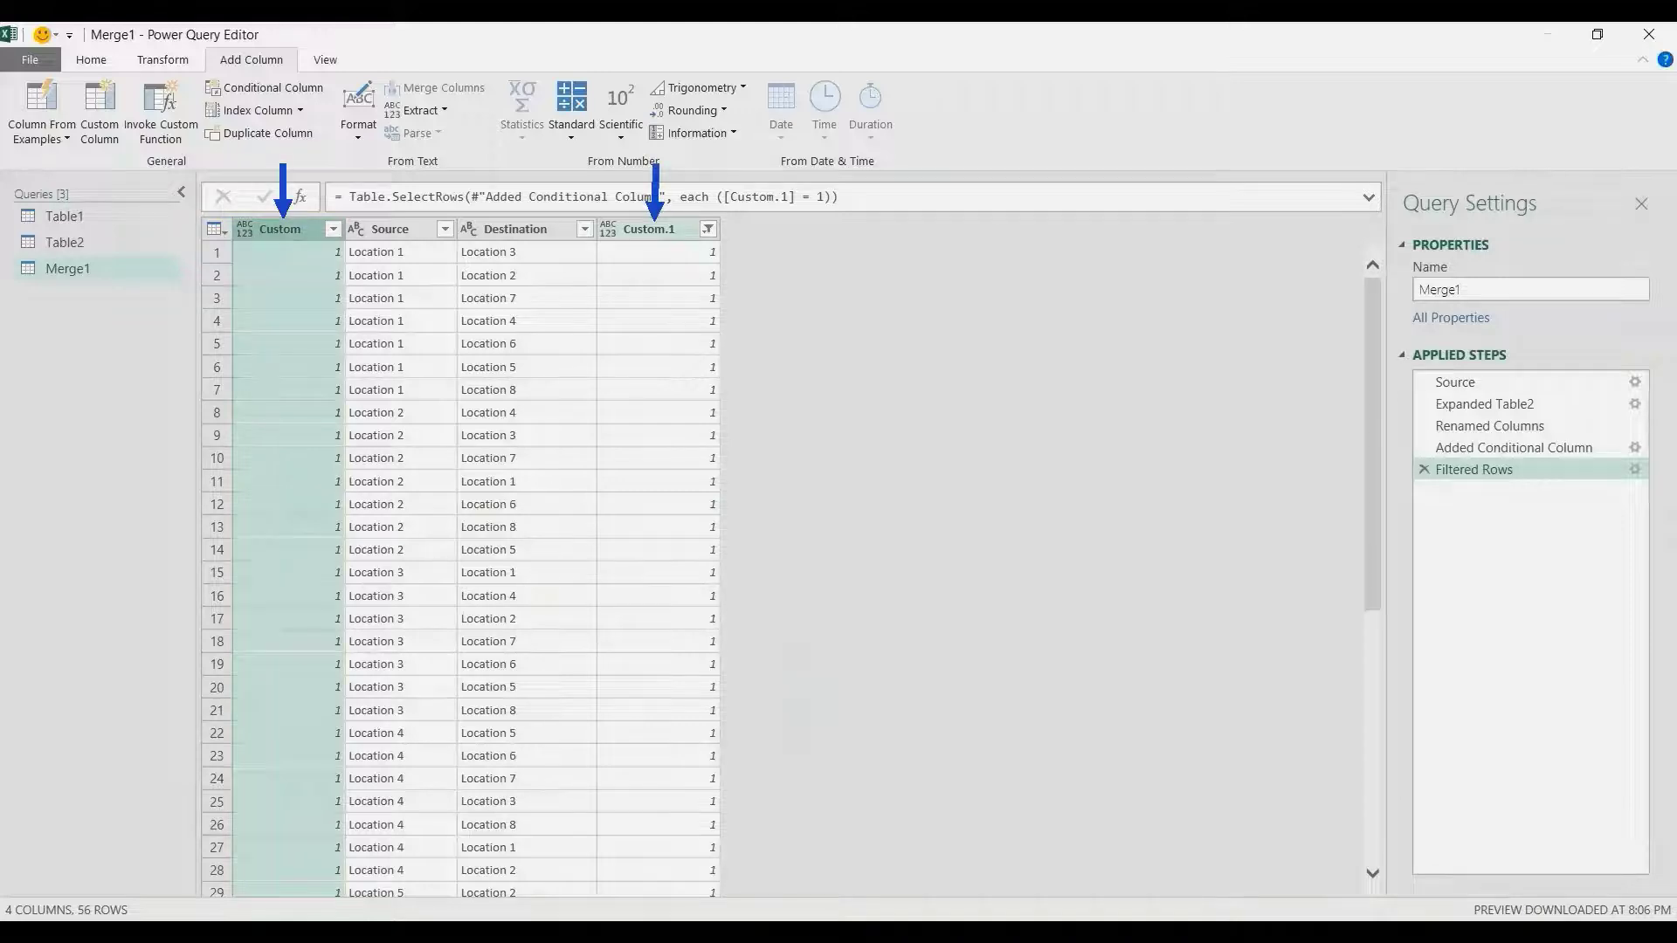
ctrl+click(648, 229)
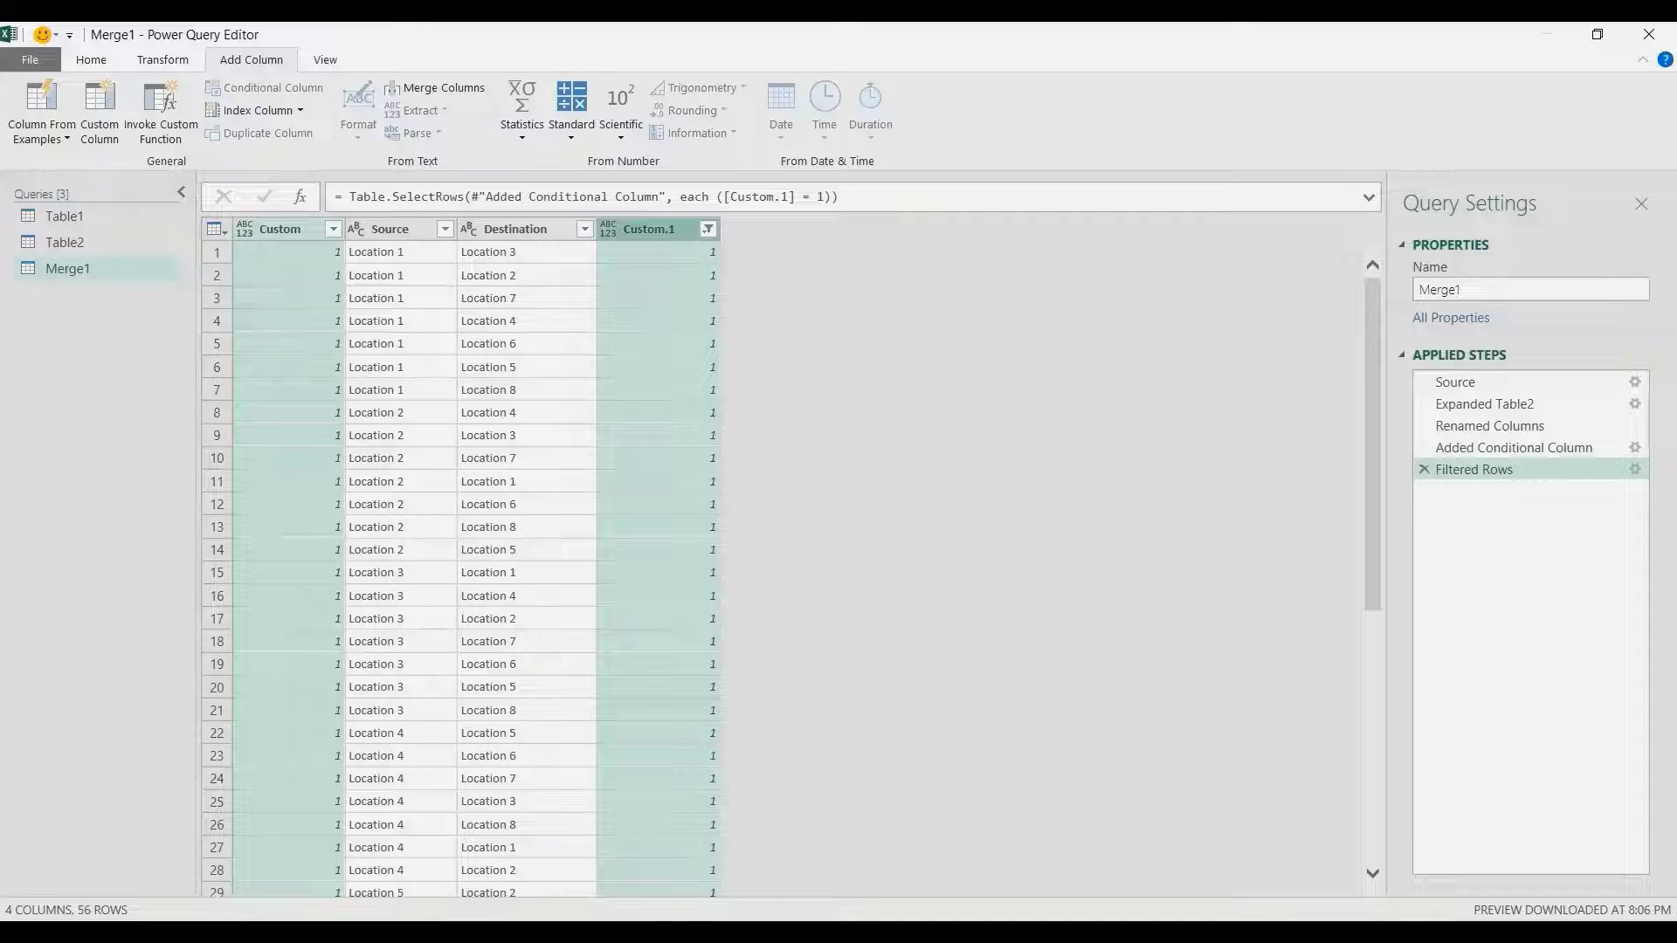
right_click(676, 229)
click(761, 271)
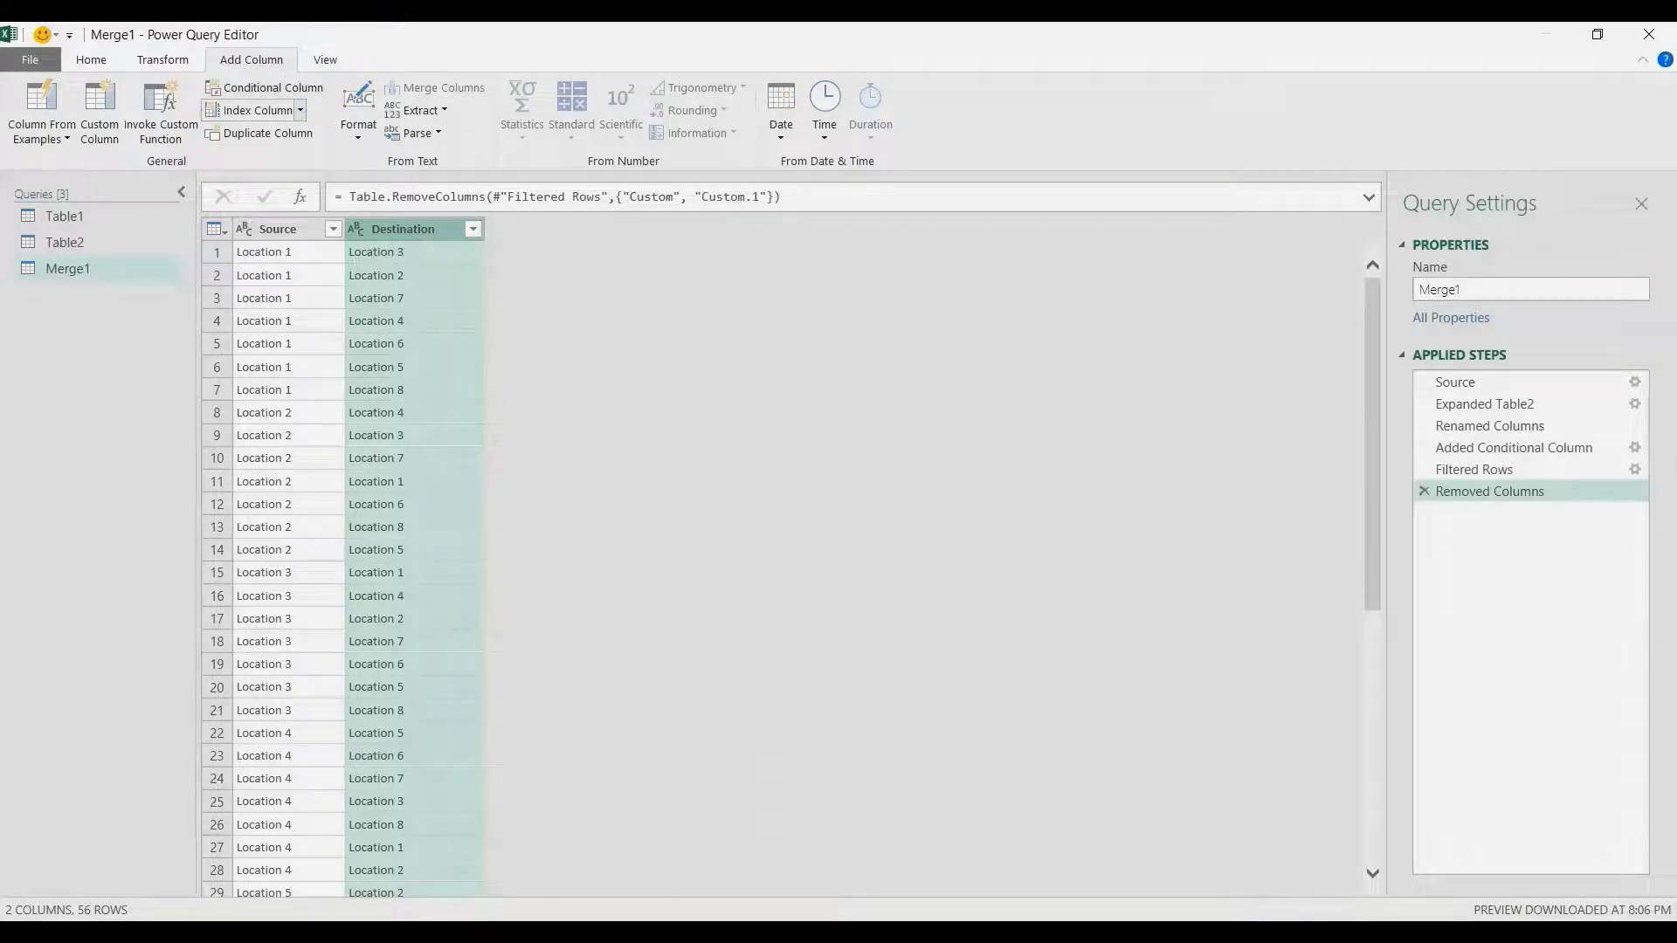
click(299, 111)
click(253, 158)
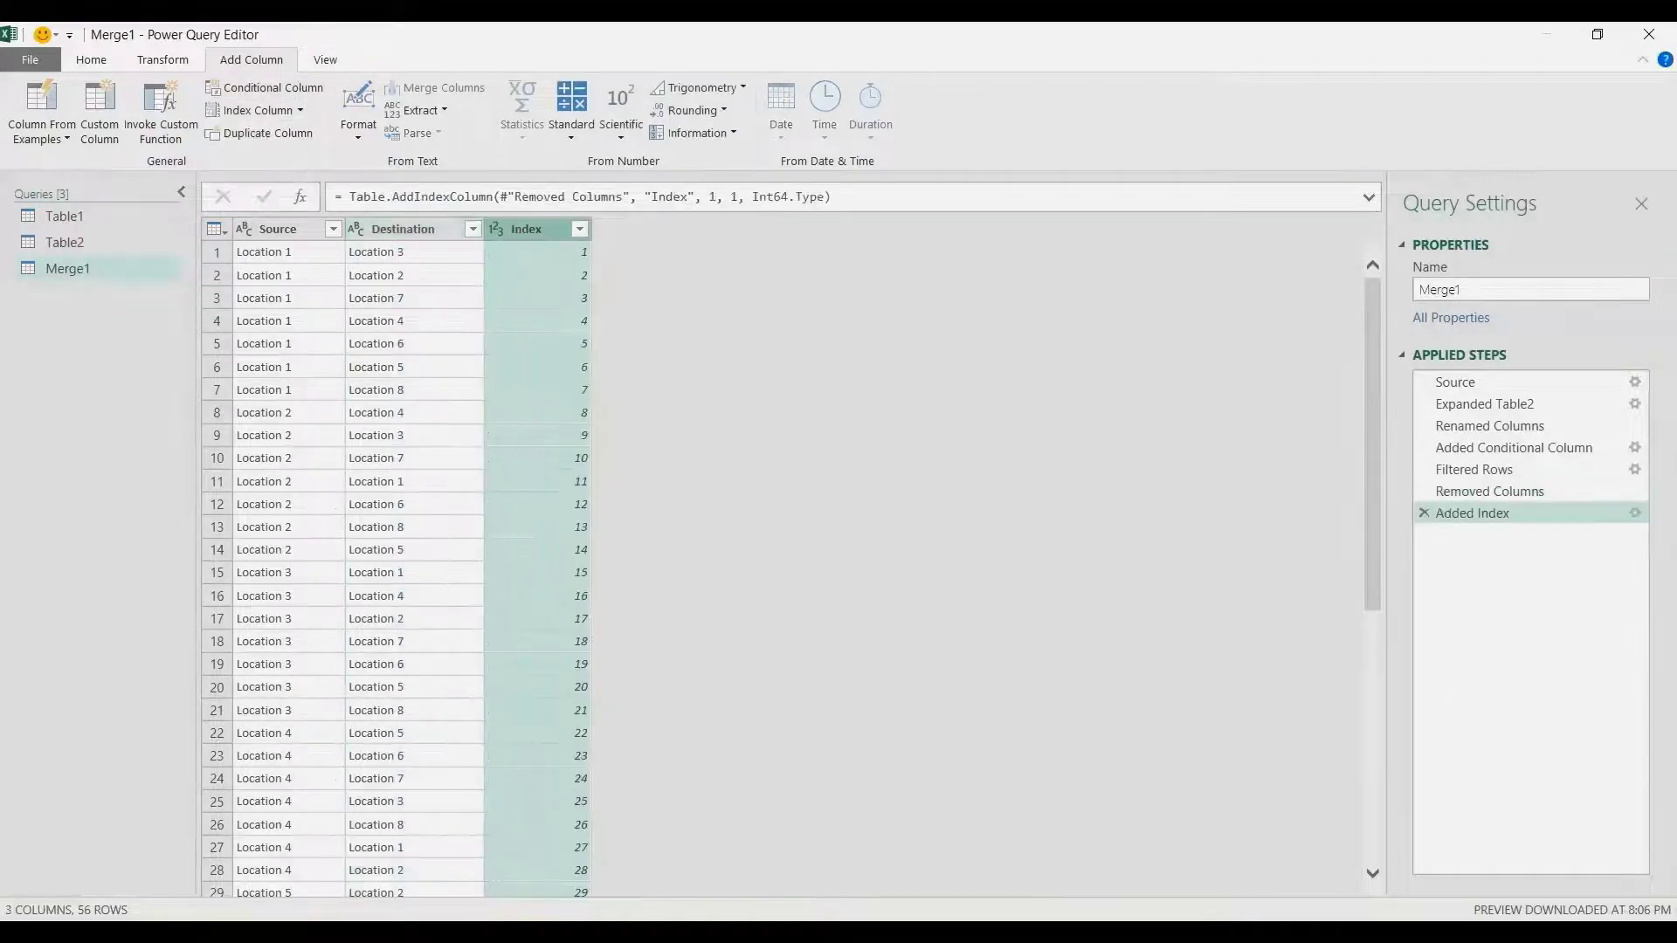
Move the Index column in front of Source and load the queries to the workbook as connections only
drag(528, 228, 274, 229)
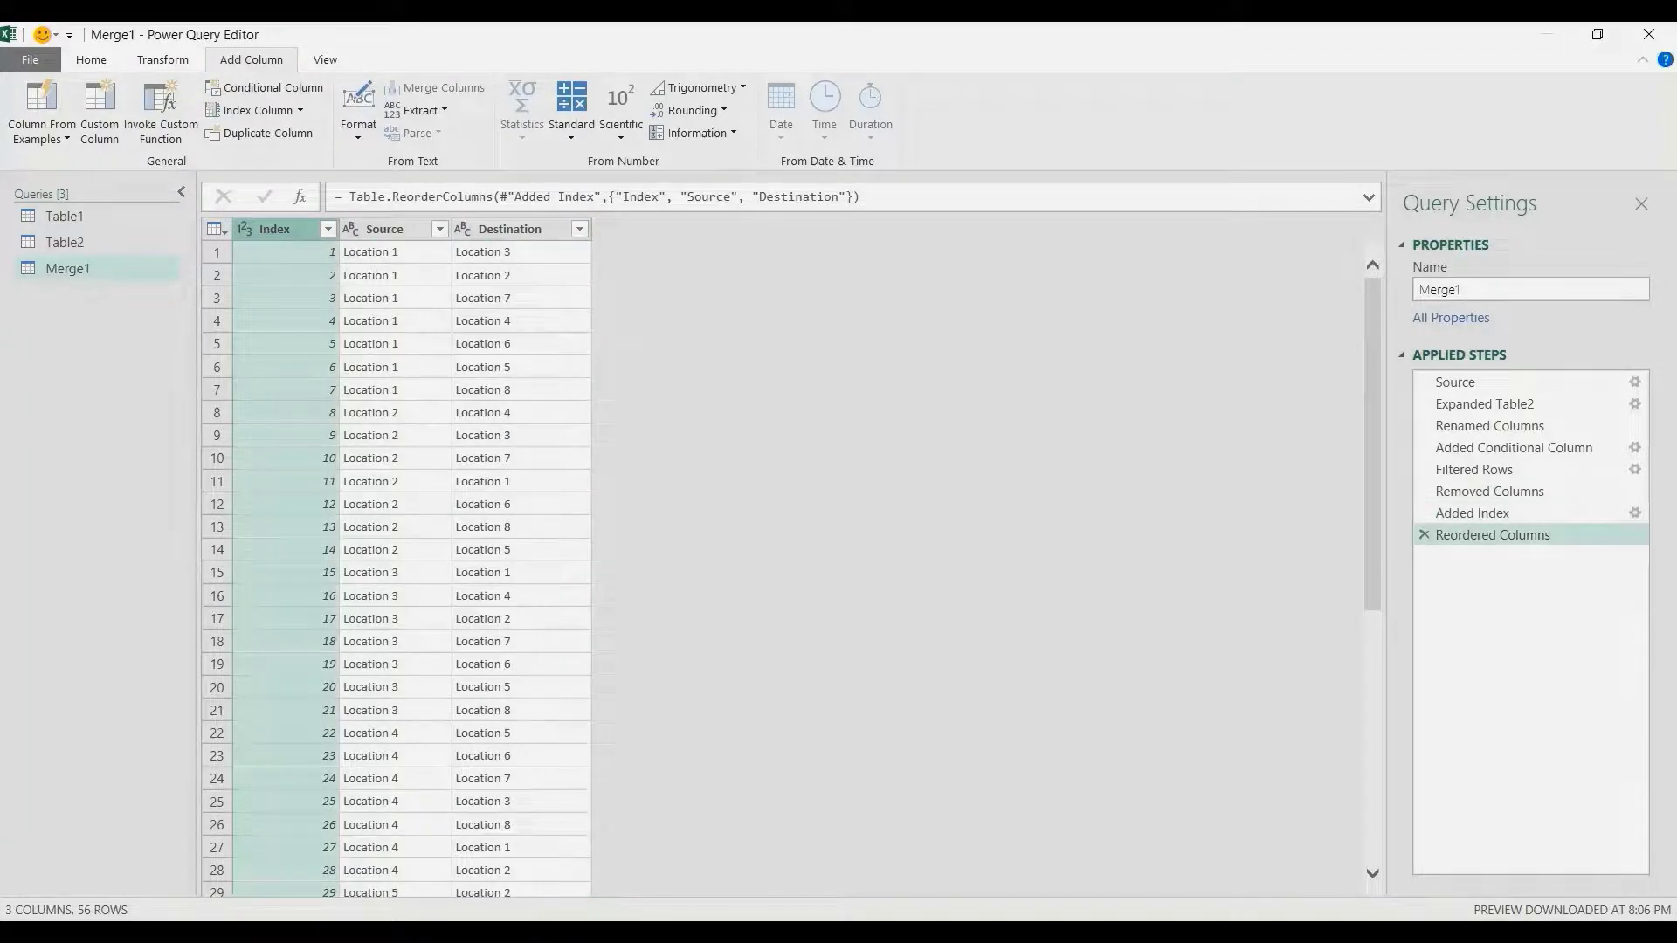
click(91, 59)
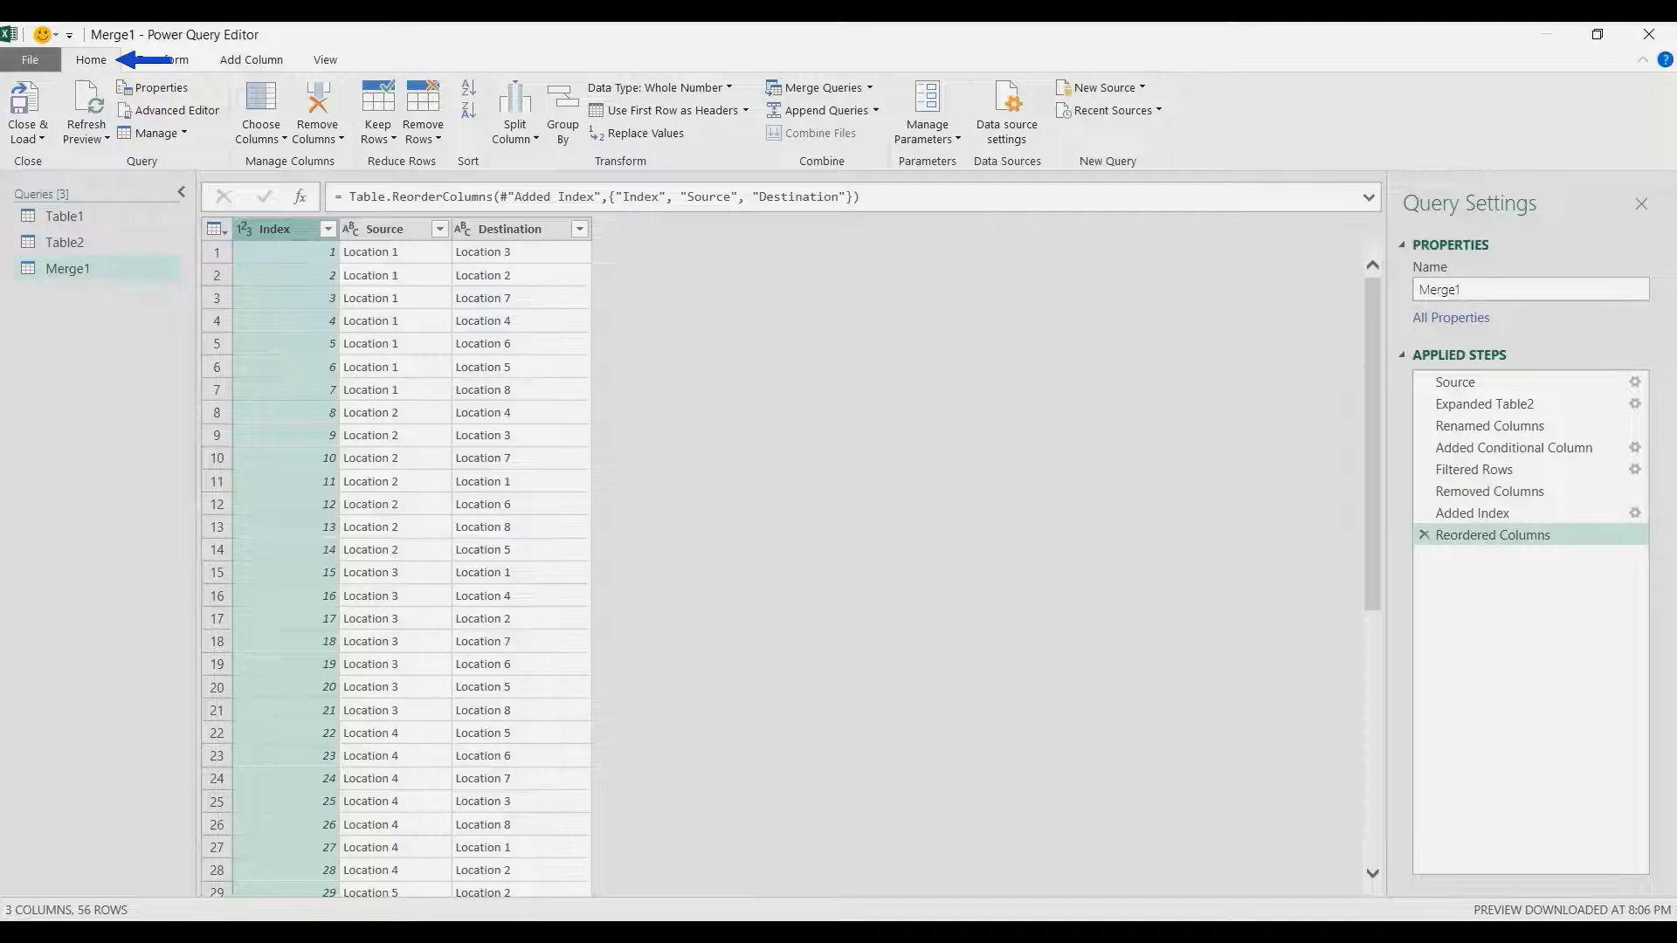
click(27, 131)
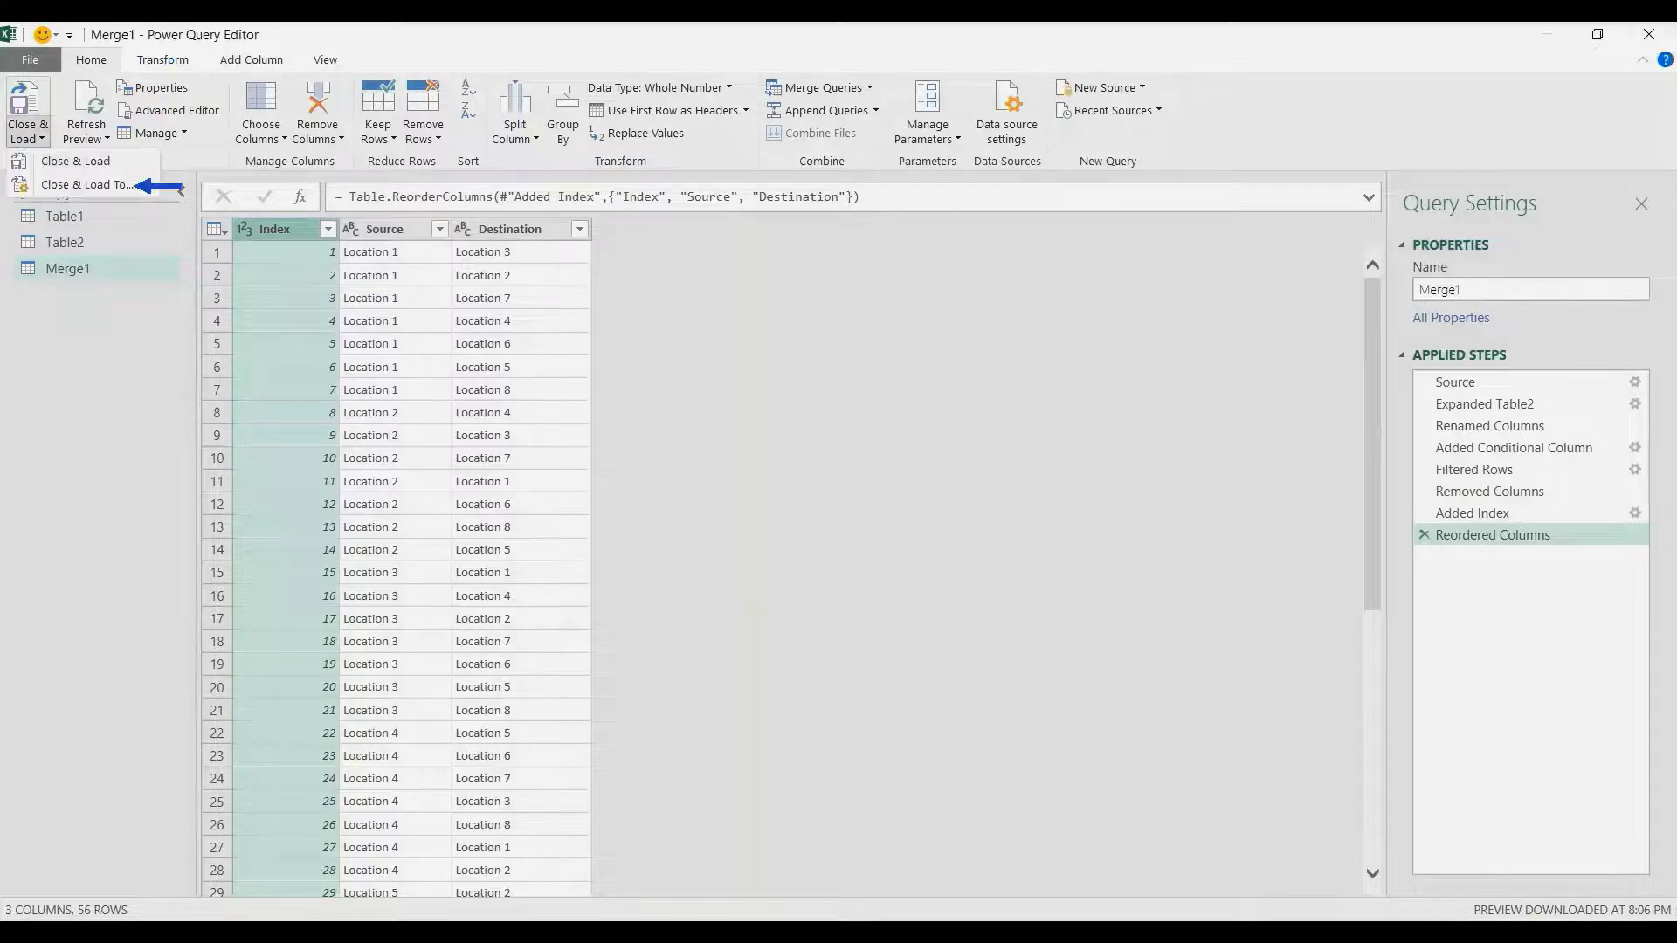
click(70, 187)
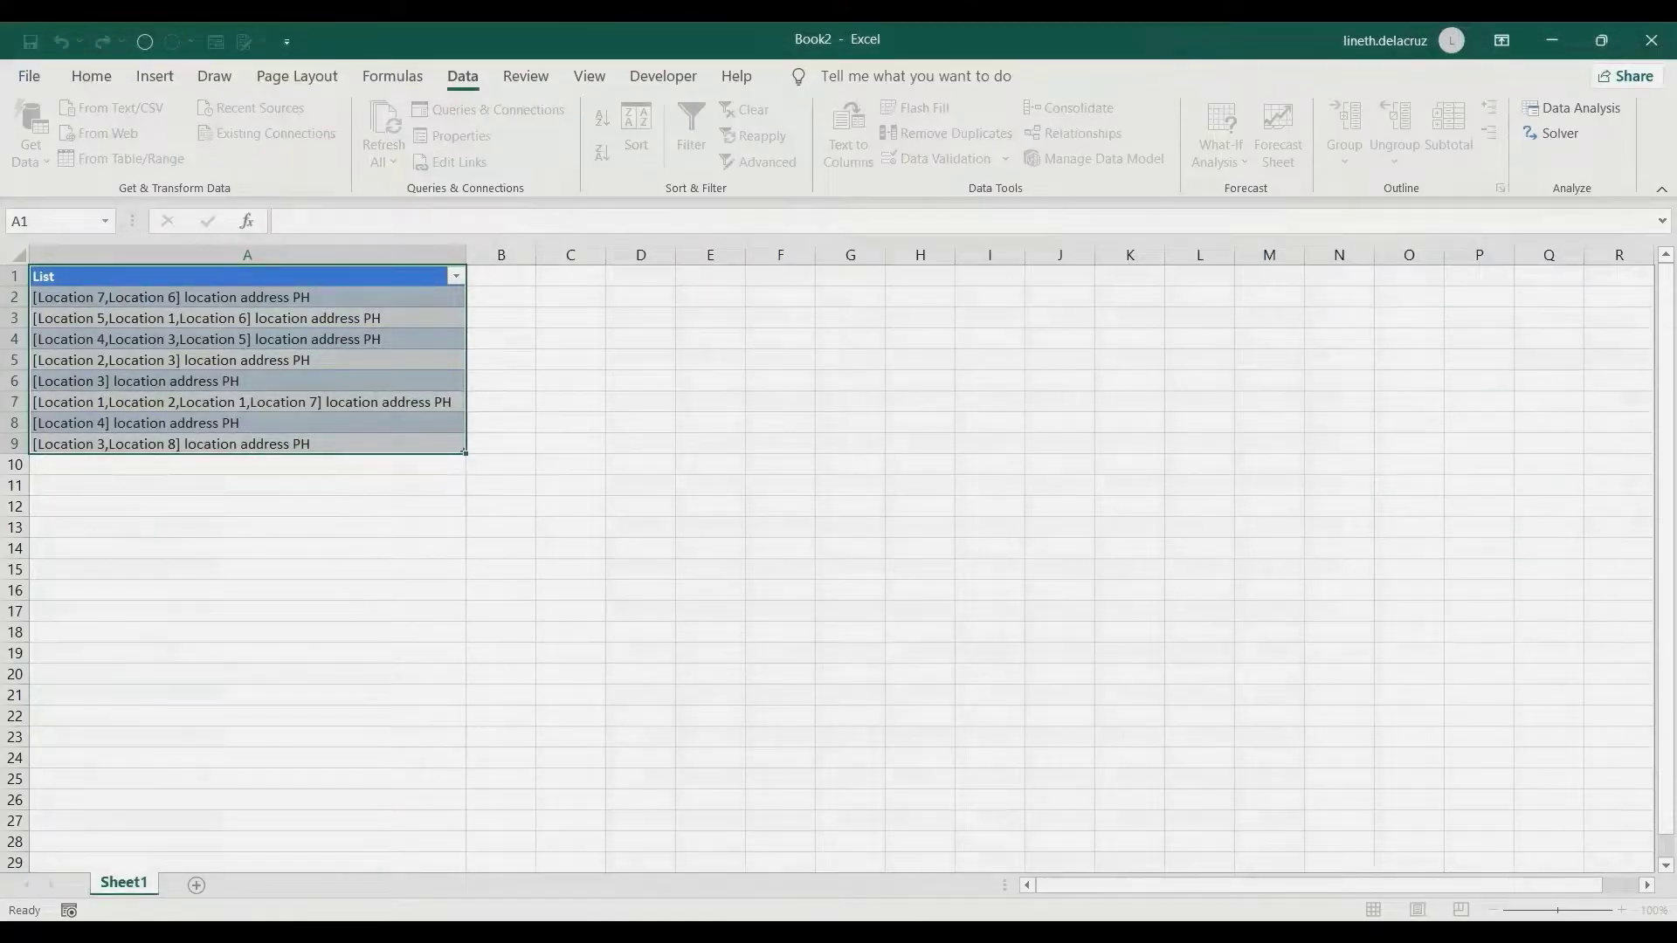
click(226, 620)
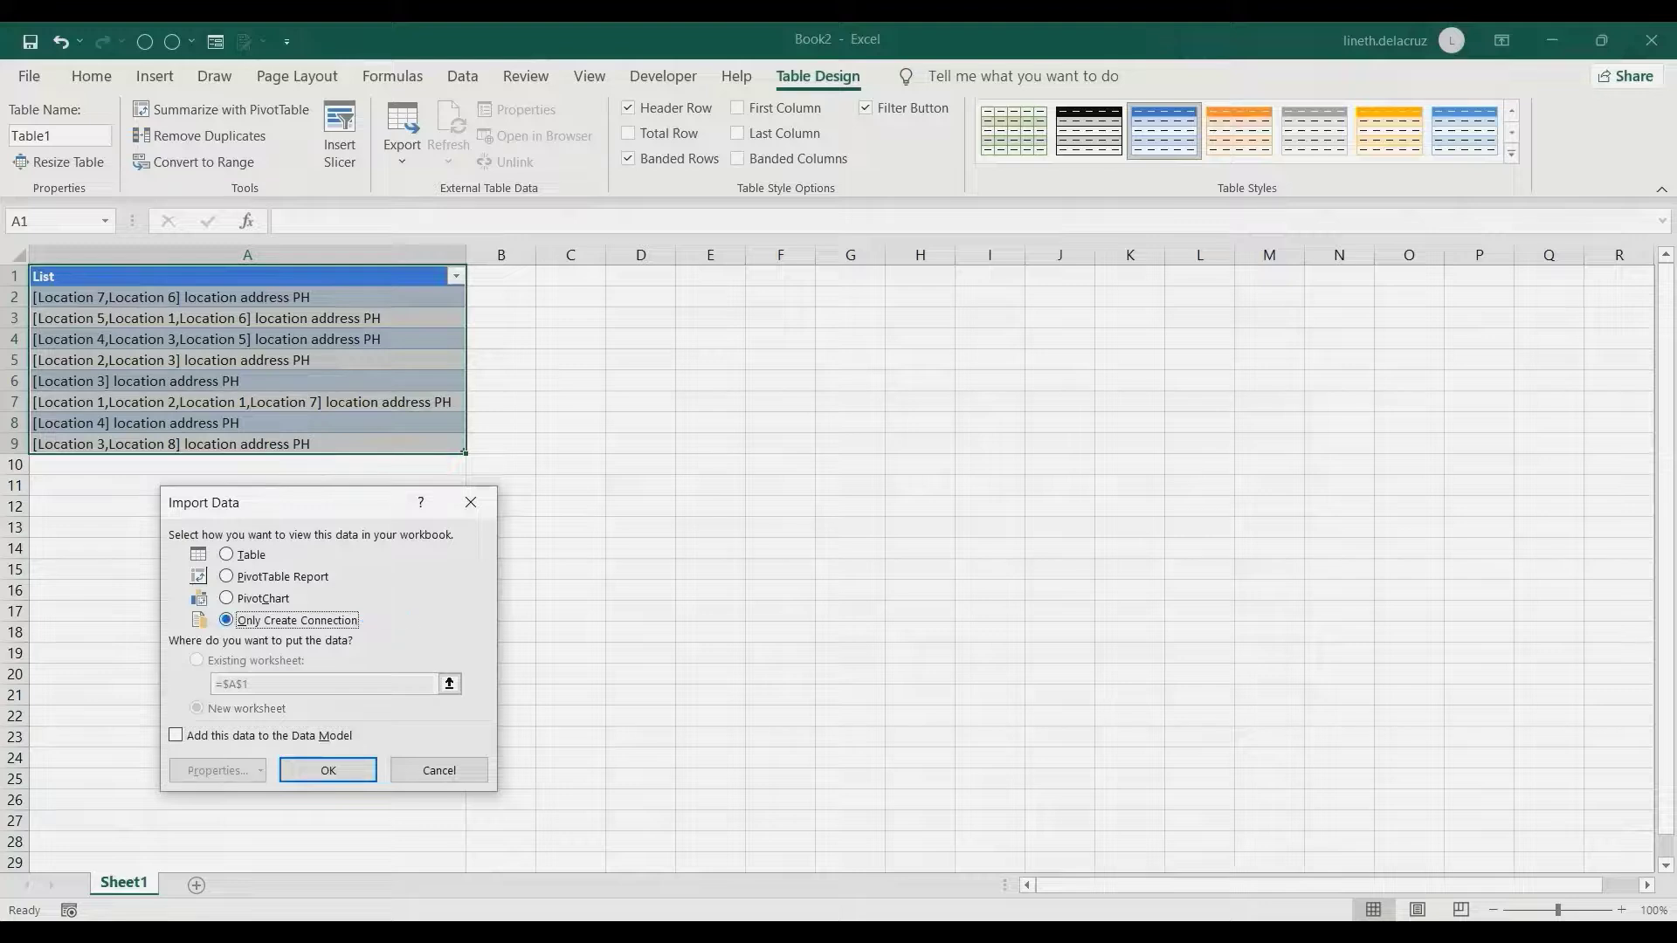
key(Return)
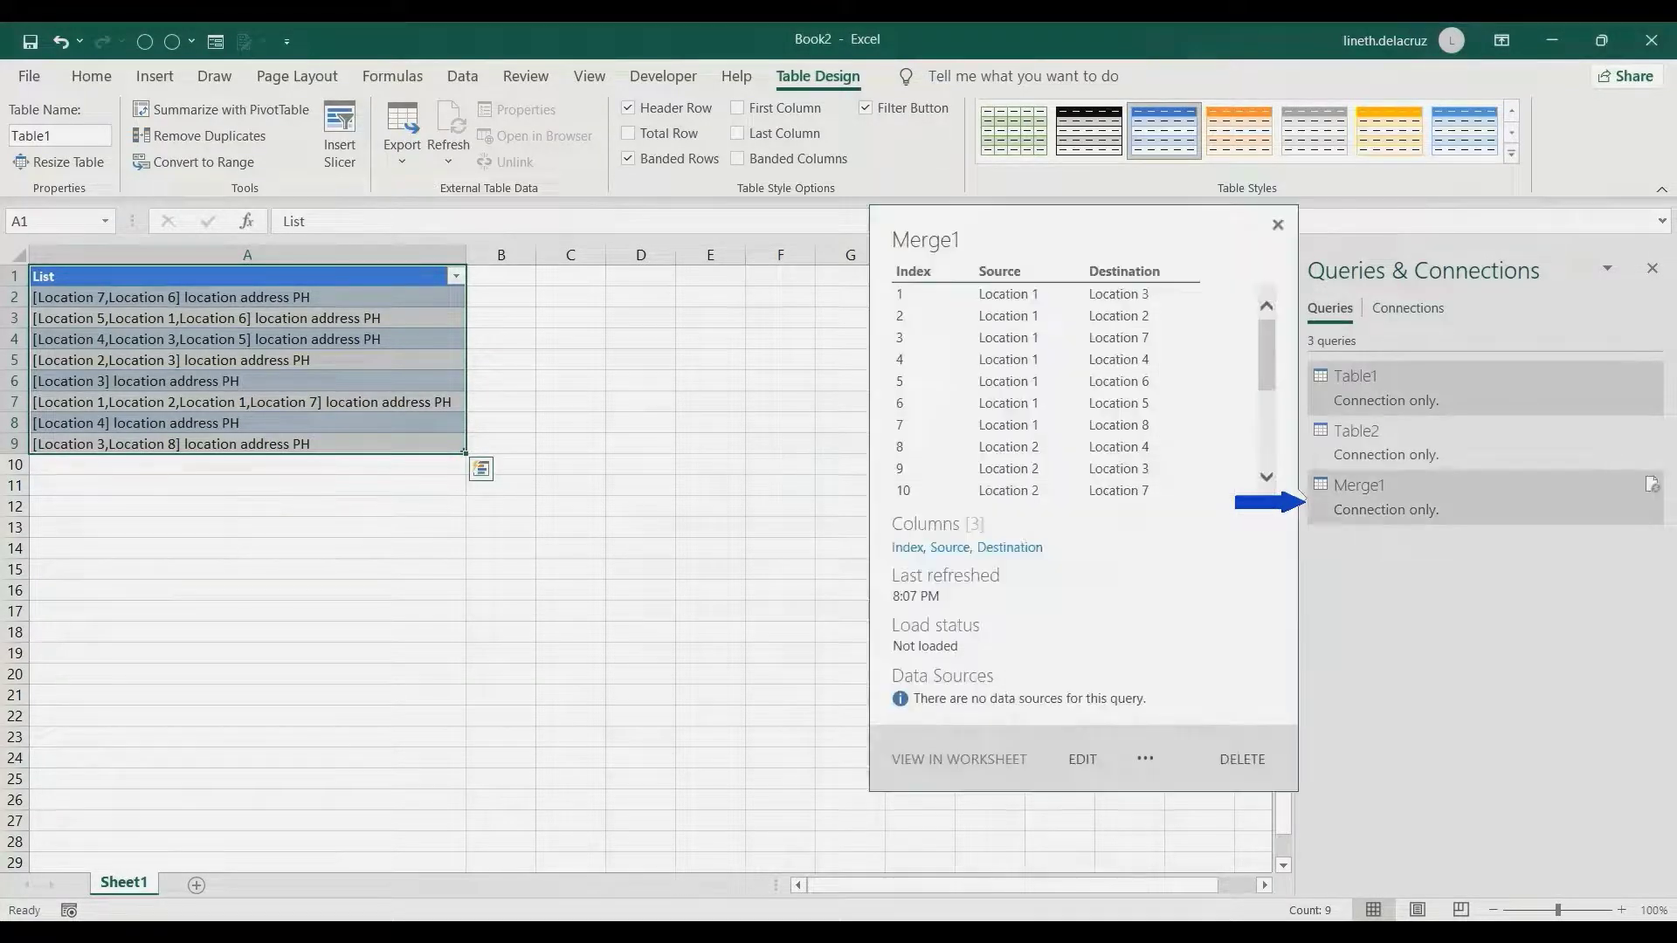
Load the Merge1 query as a table into the existing worksheet at cell D1 of Sheet1
right_click(1388, 495)
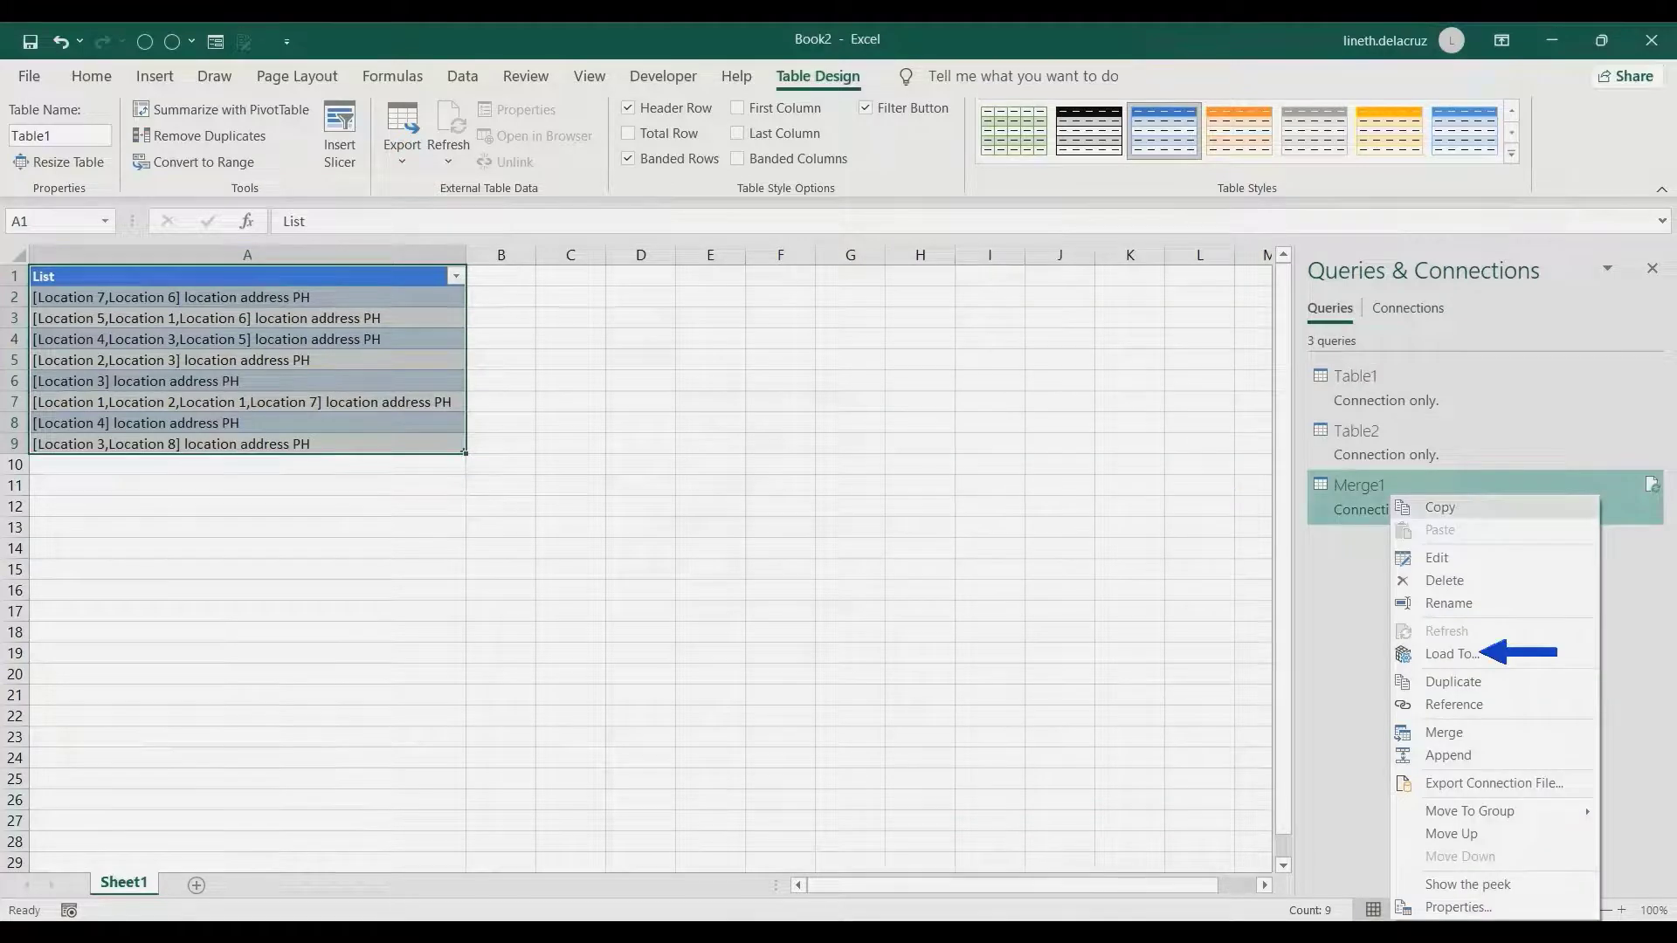
click(1450, 654)
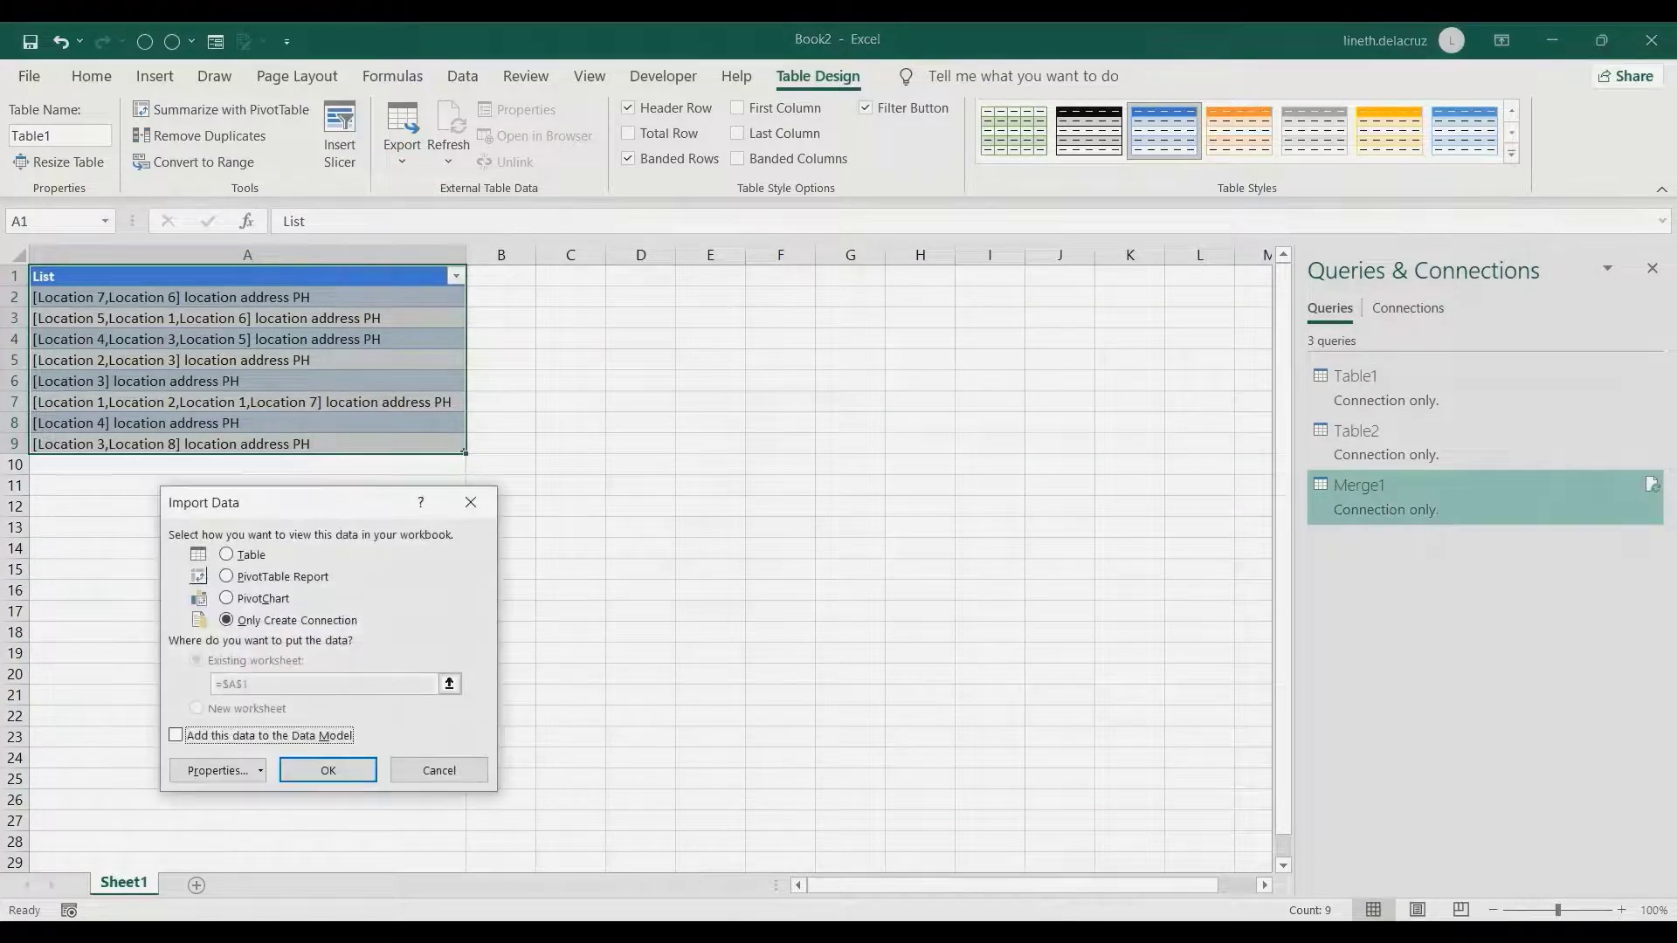
click(226, 554)
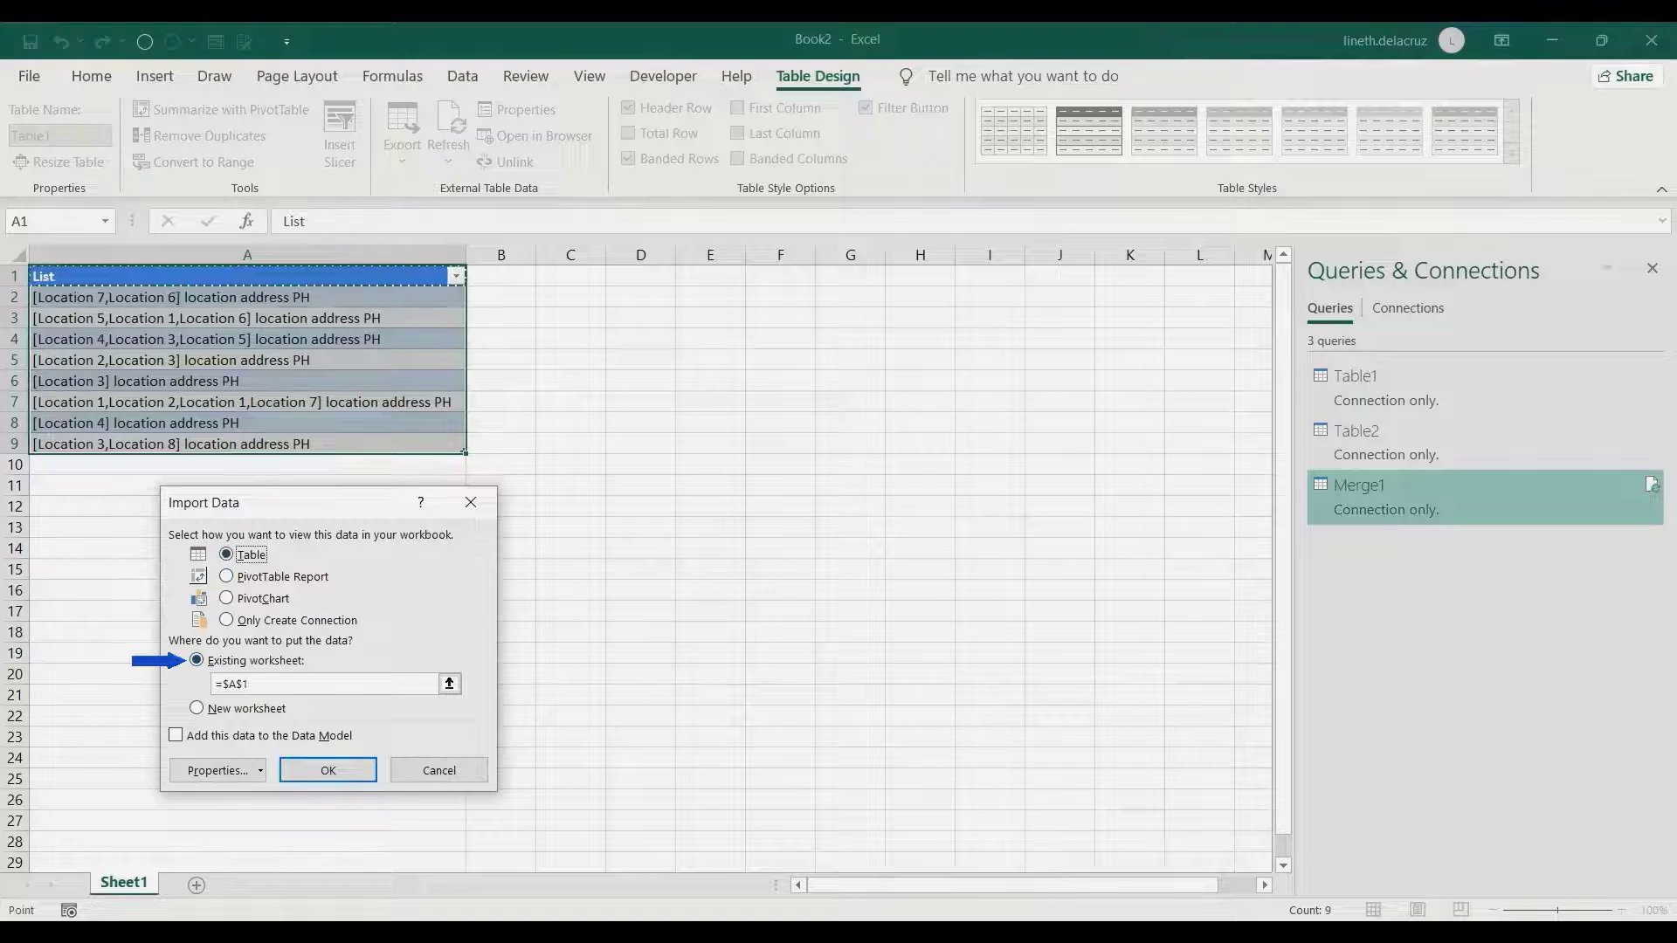
click(640, 276)
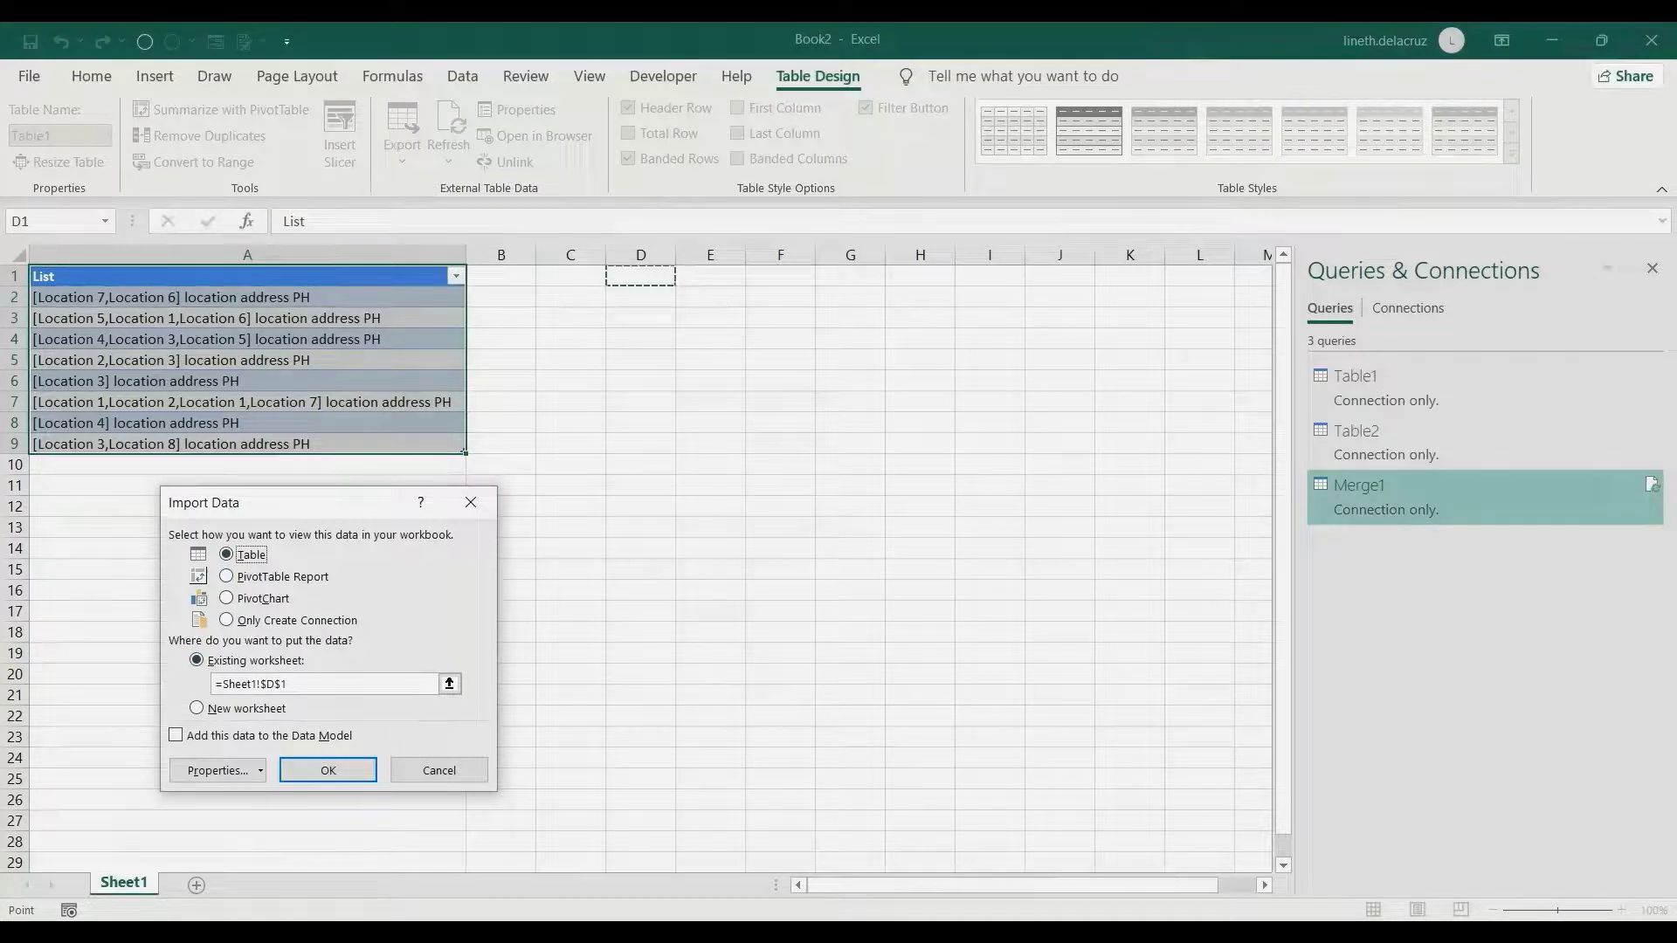
key(Return)
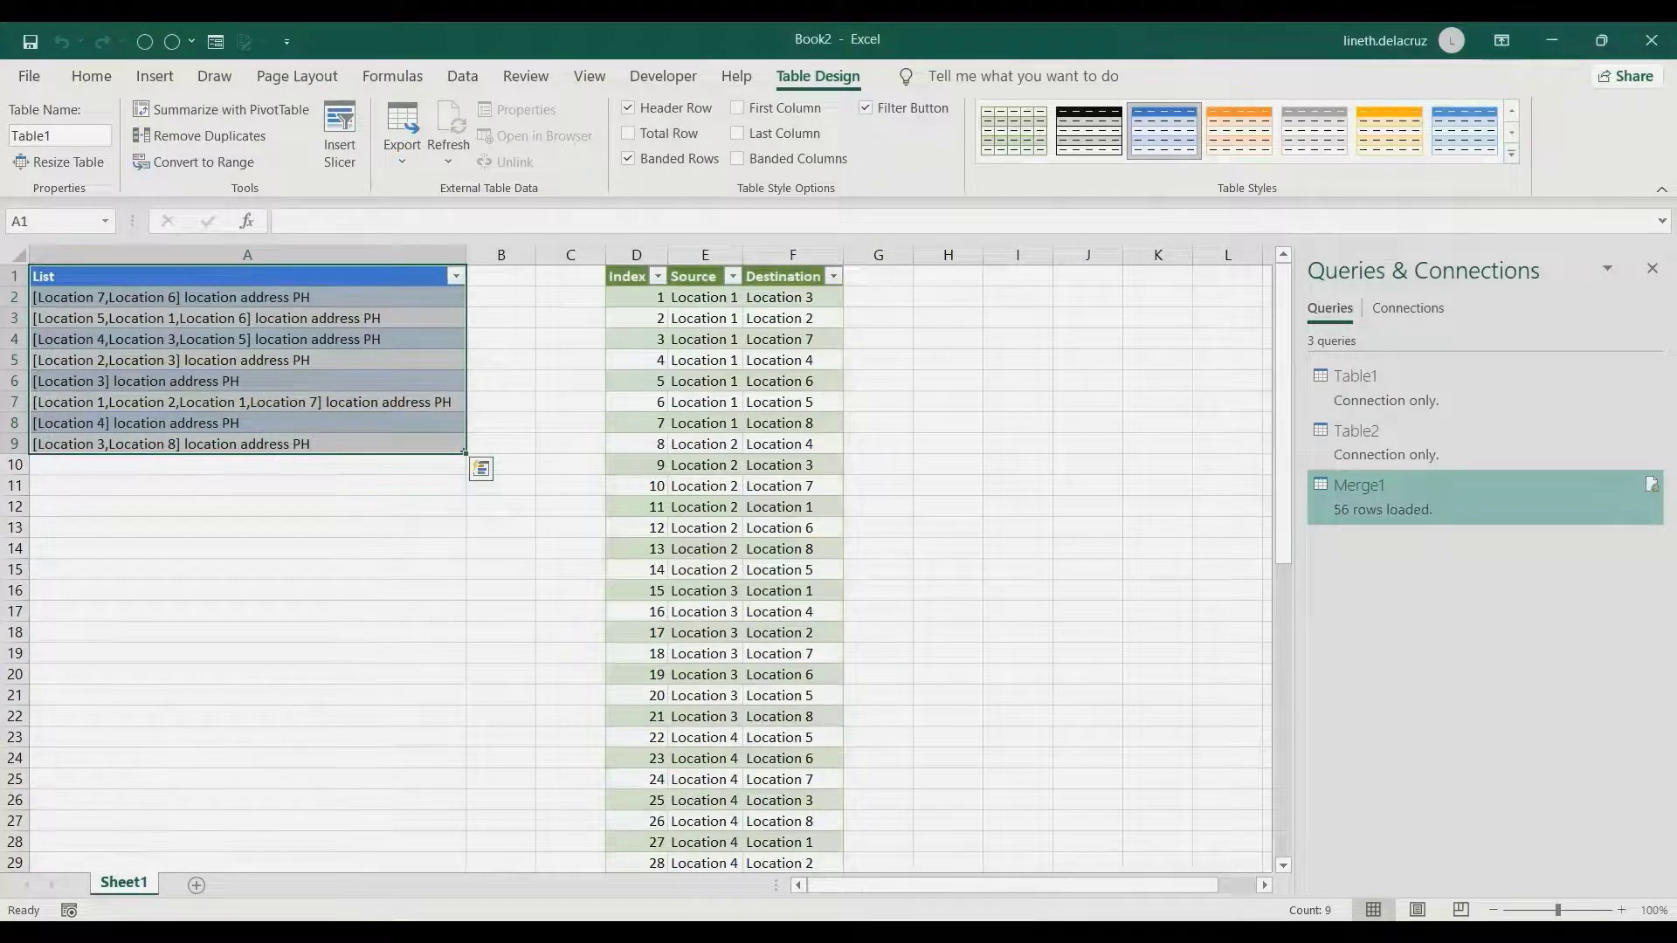
Select the Source and Destination cells of all Location 1 source rows (E2:F8) to review their pairings
click(878, 318)
drag(705, 297, 705, 423)
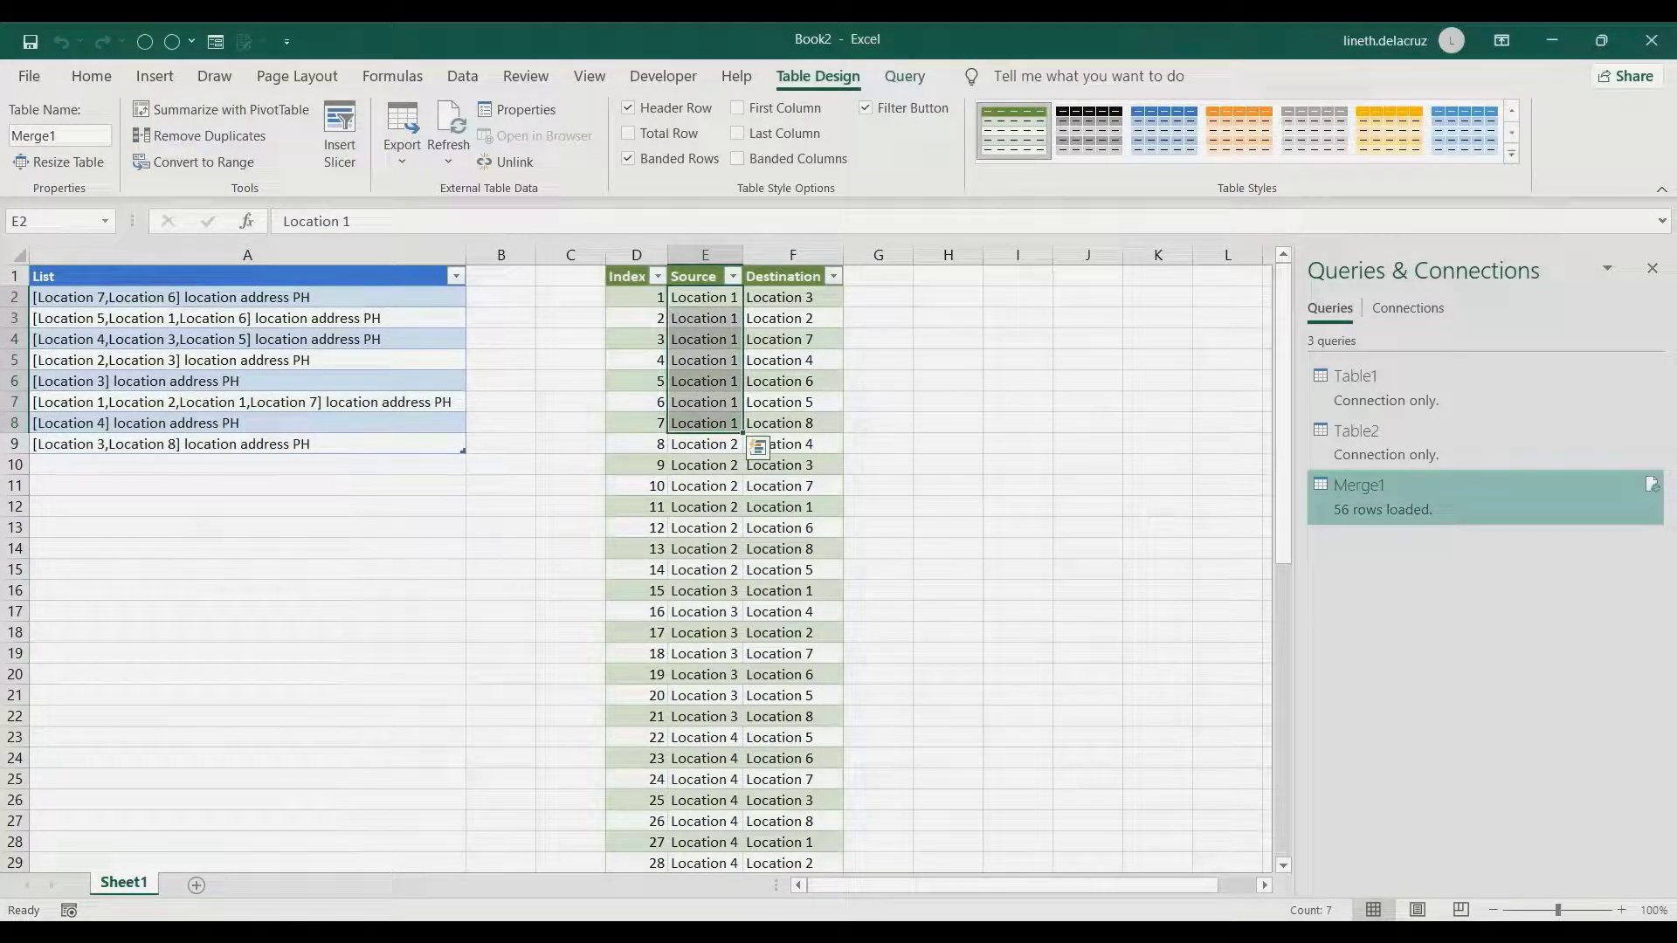
key(shift+Right)
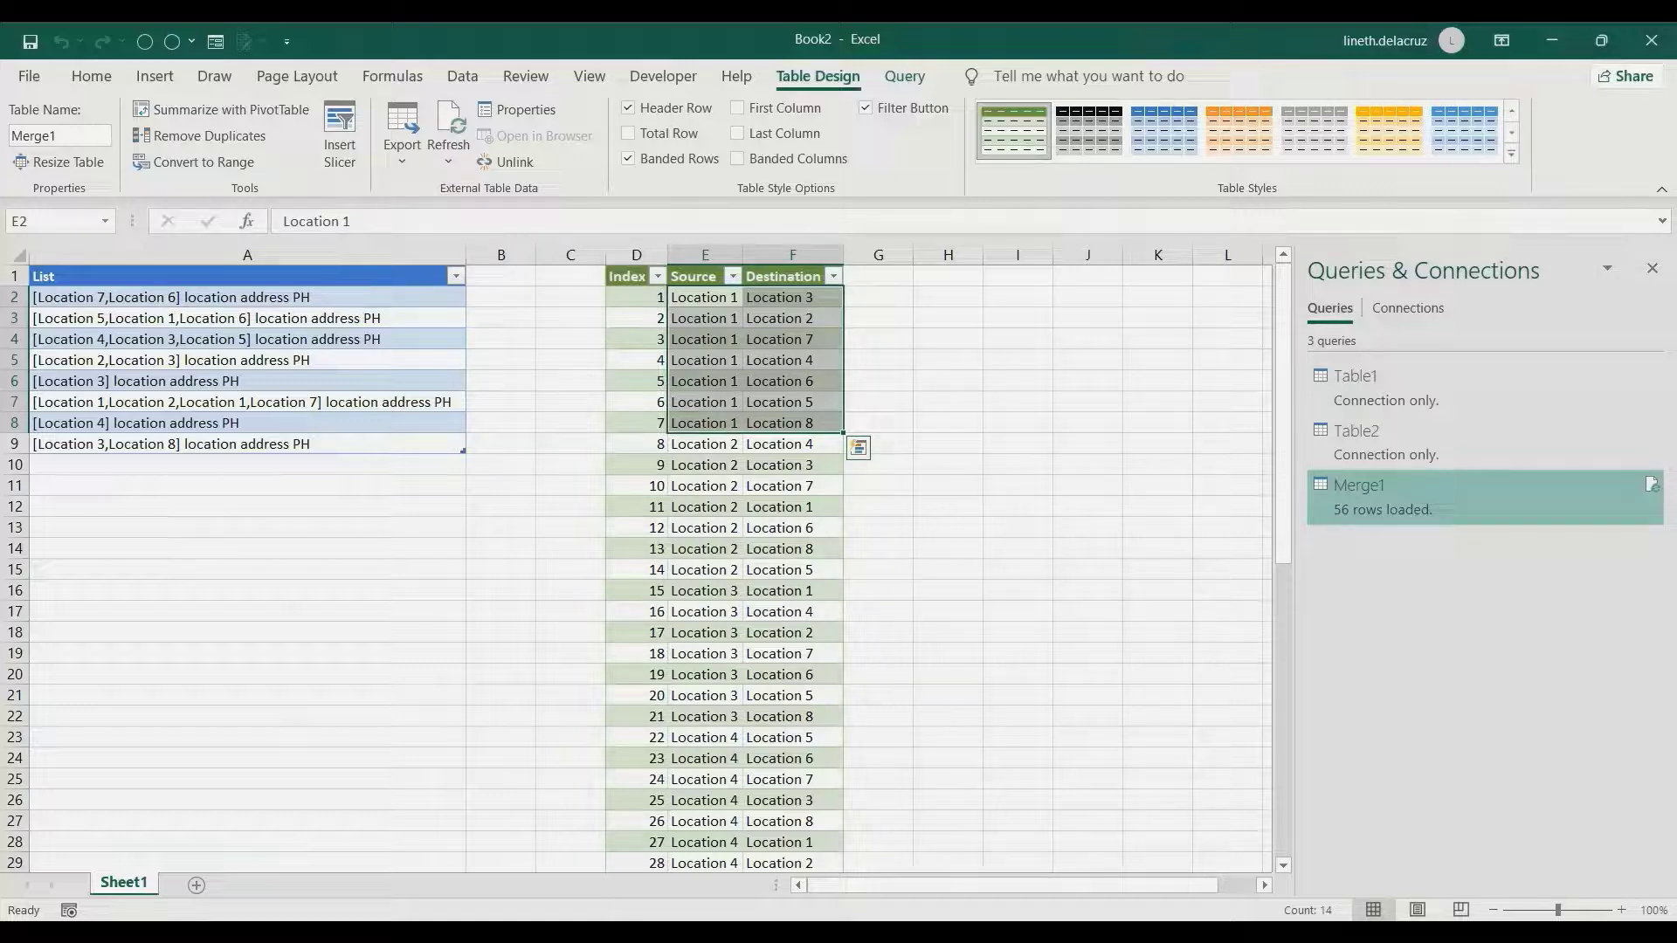
Enter 8 in cell H2 and the formula =H2*H2 in cell H3
click(948, 297)
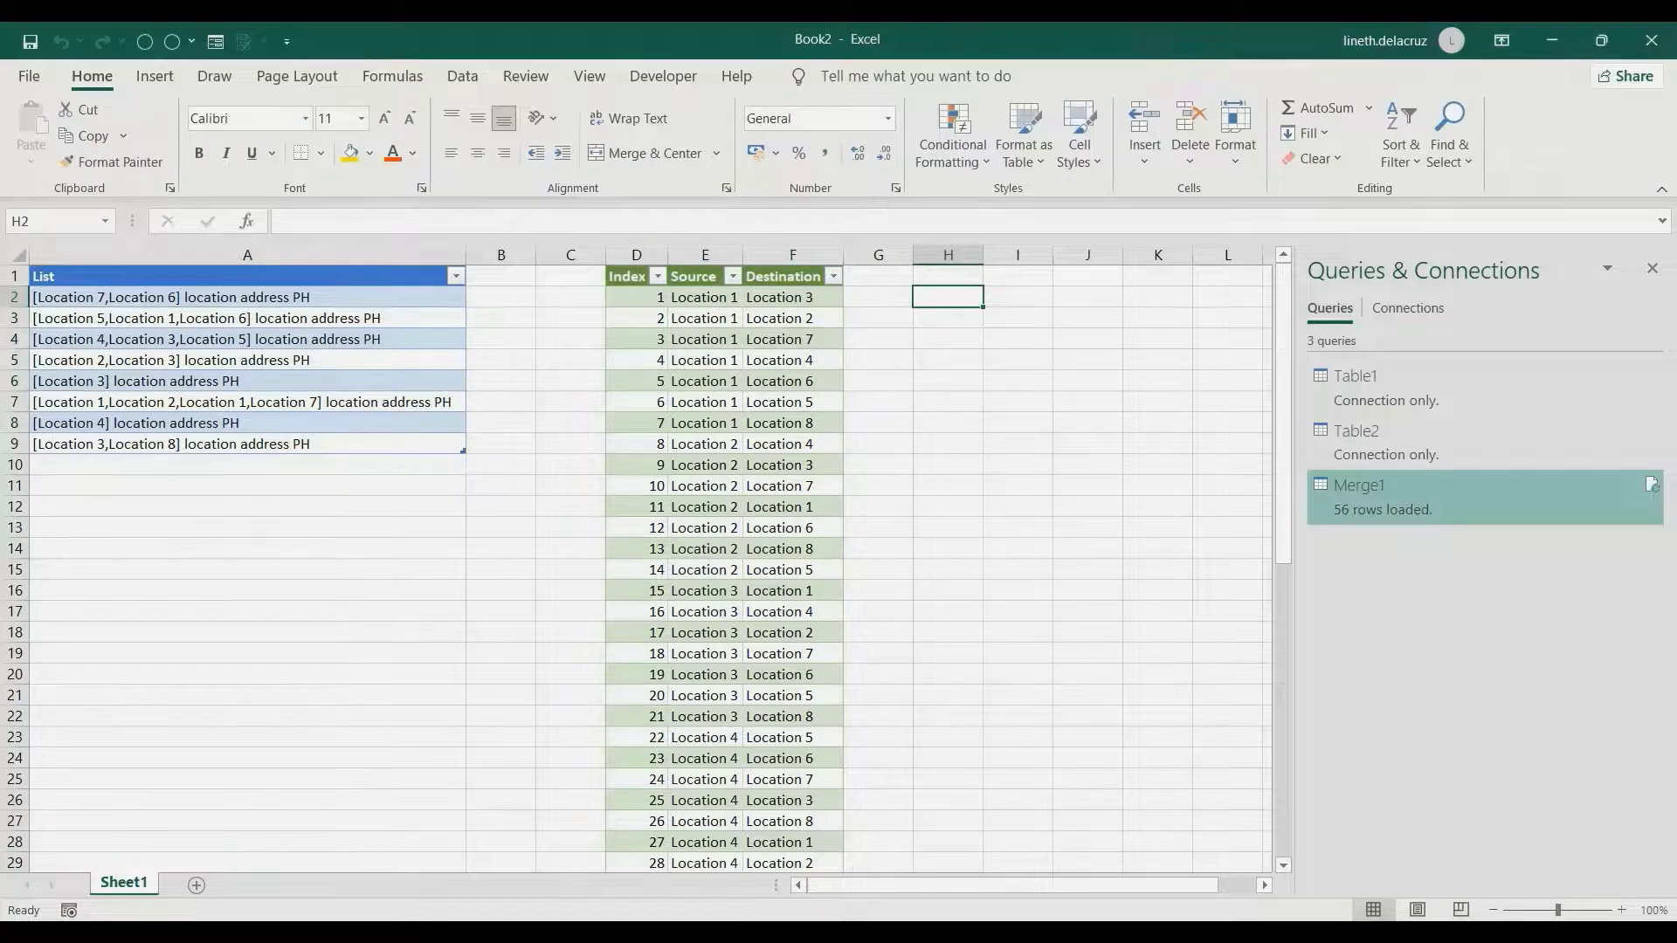
text(8)
key(Return)
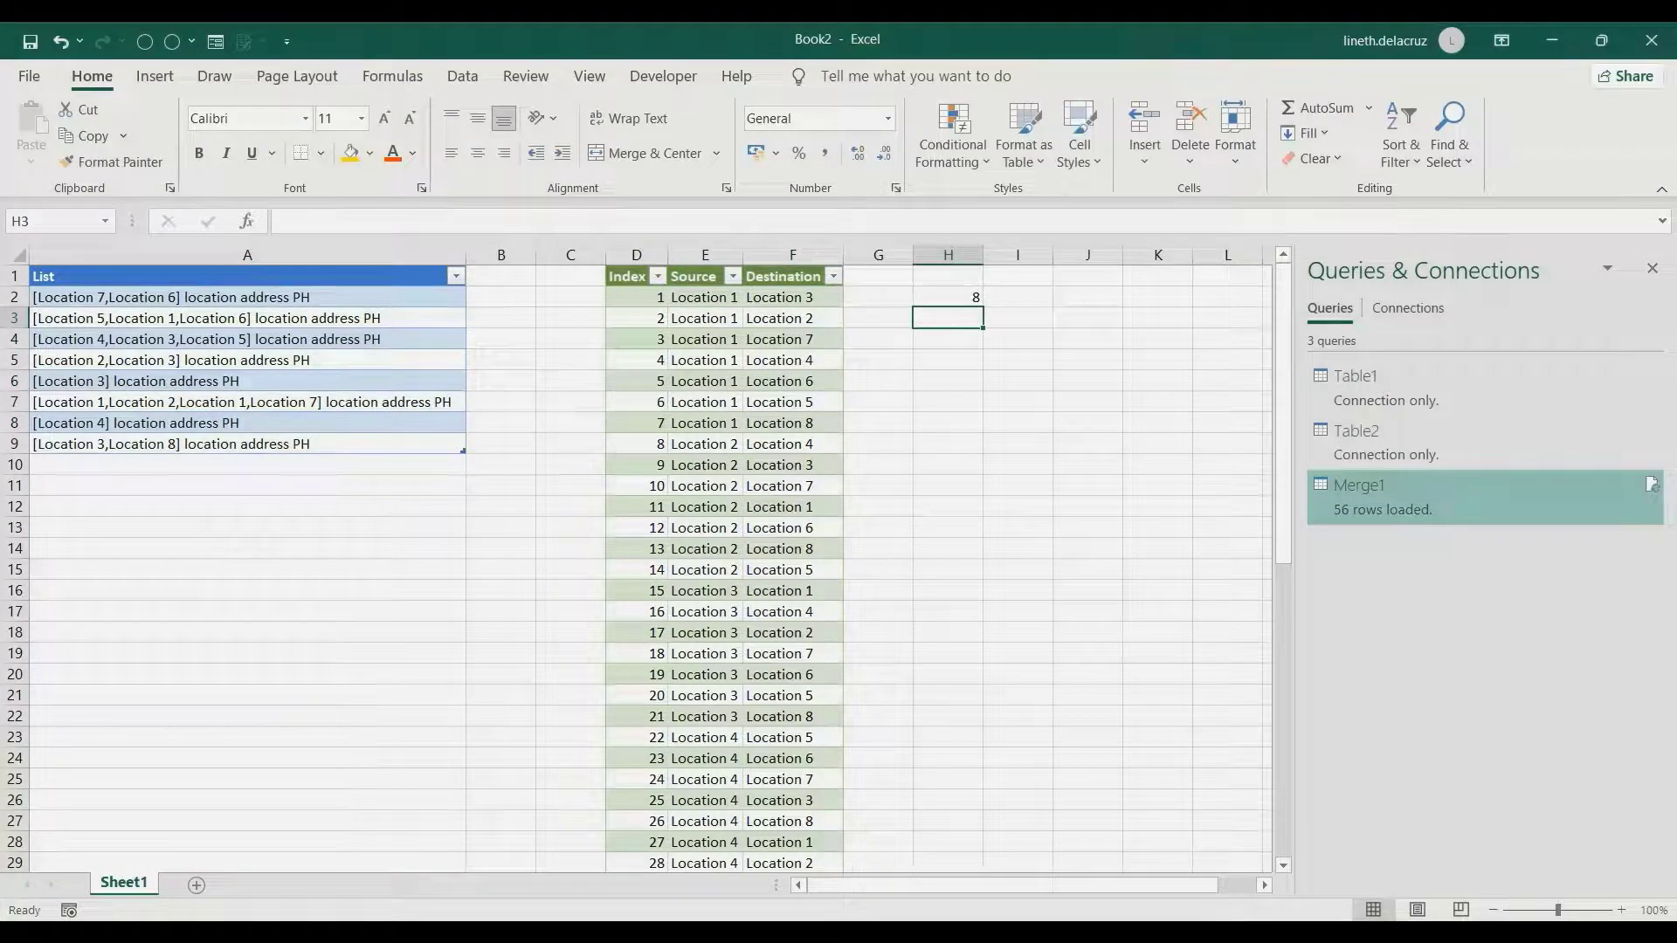
text(=H2*H2)
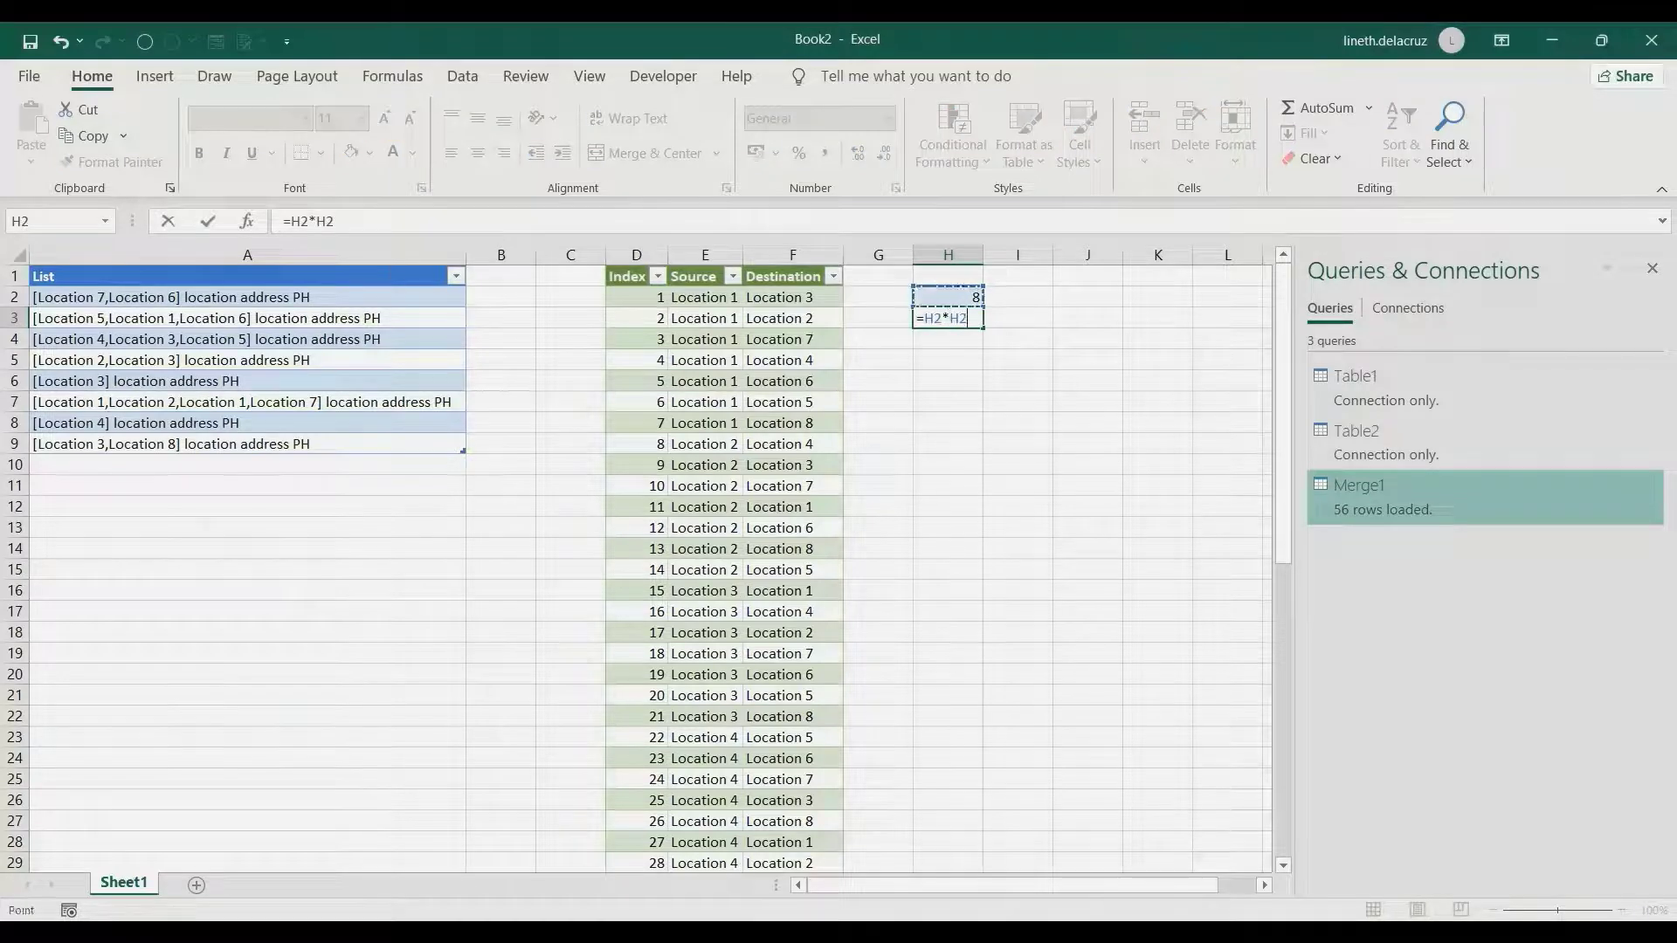
key(Return)
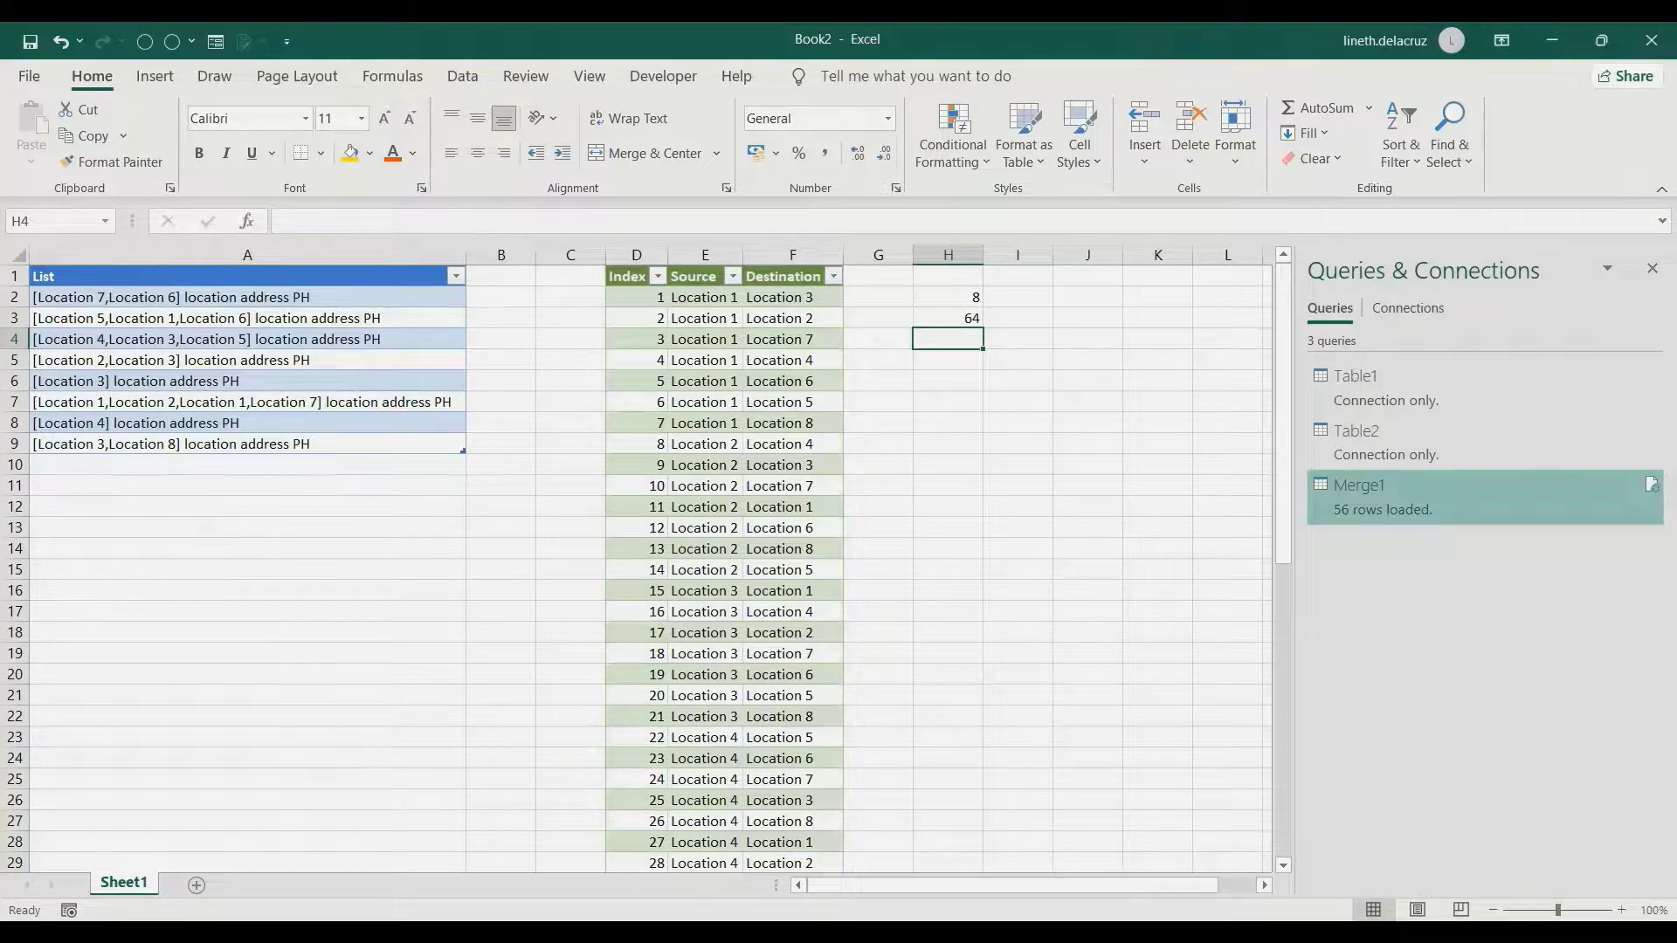
Enter 8 in cell H4 and the formula =H3-H4 in cell H5
text(8)
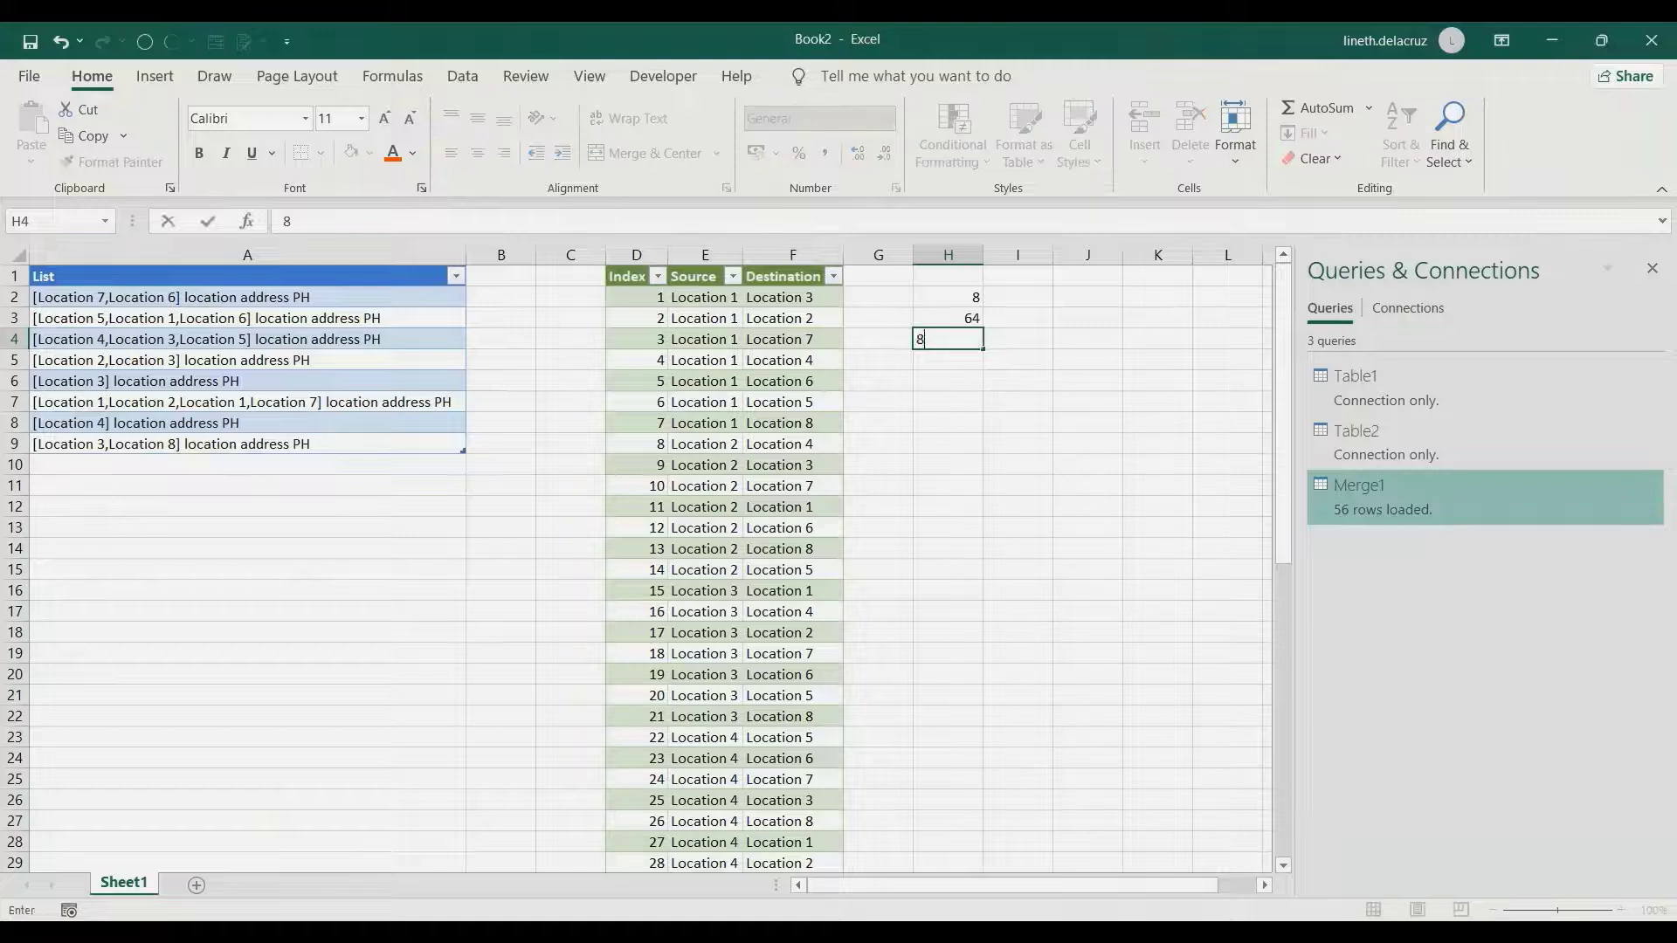
key(Return)
text(=)
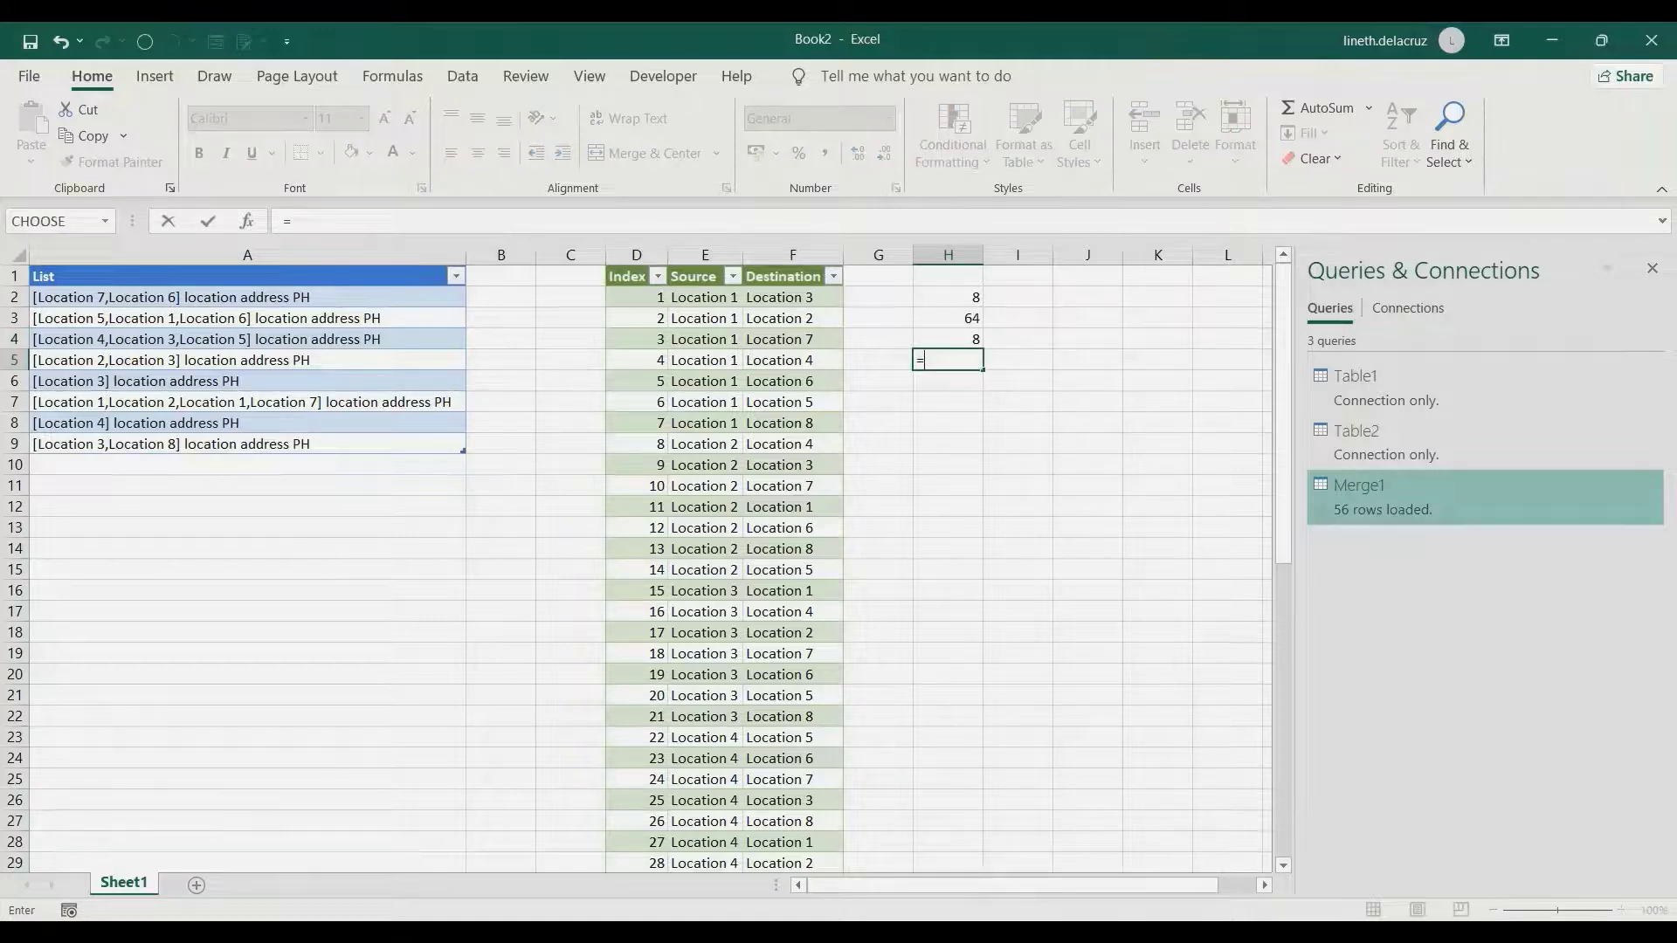
key(Up)
key(Up)
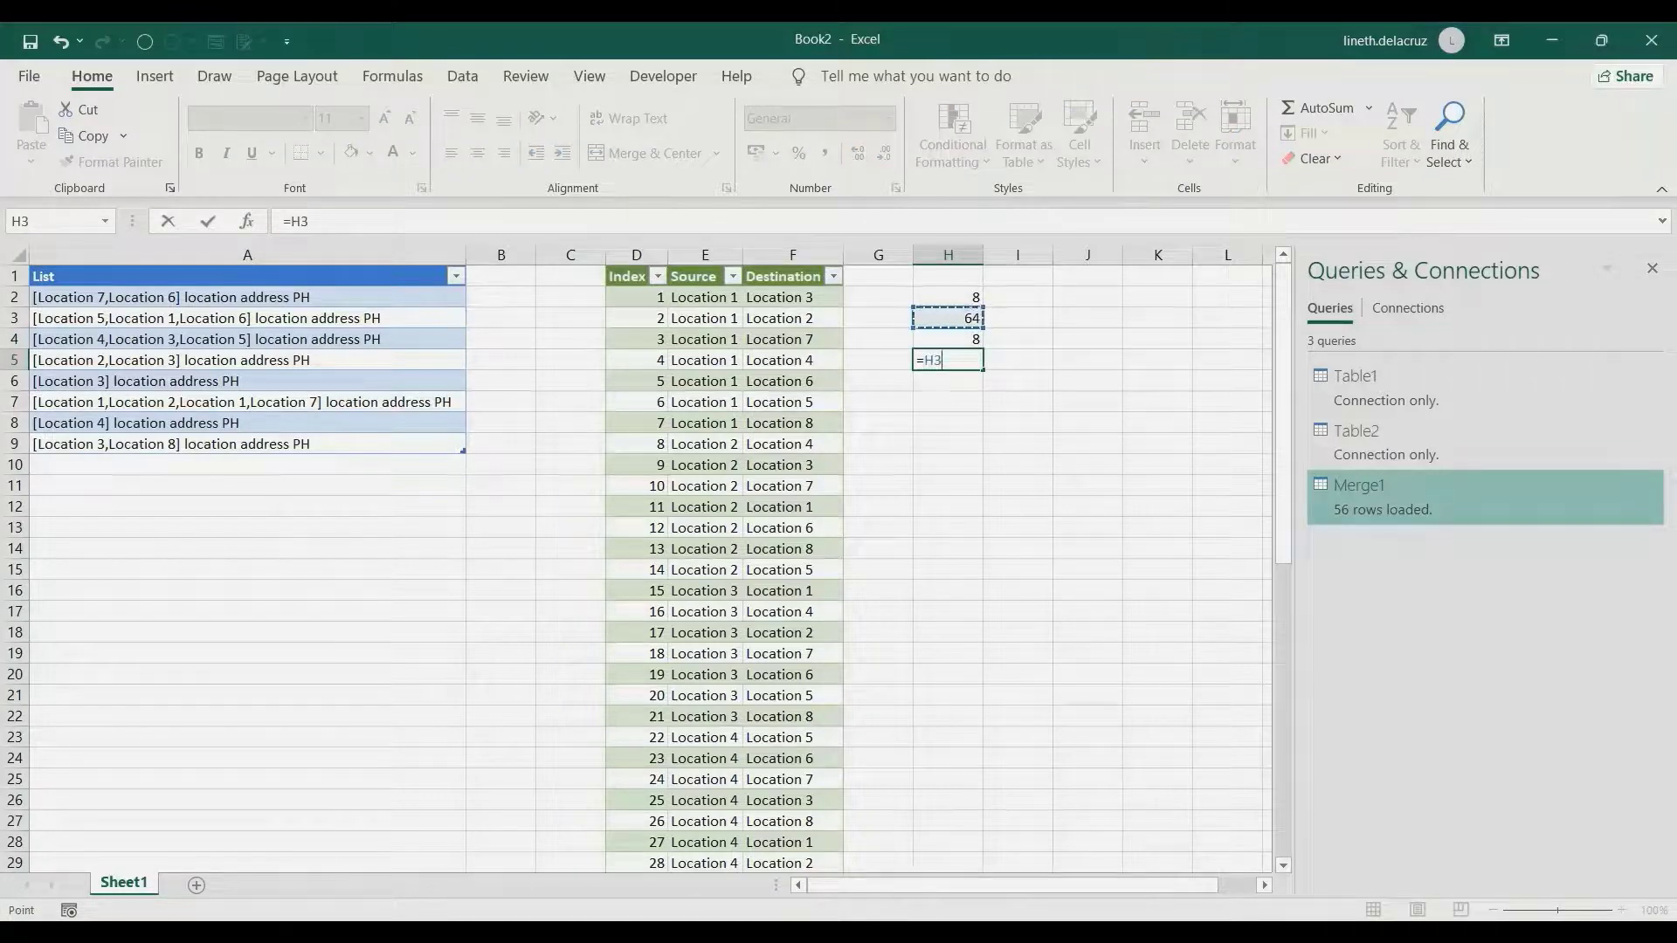
text(-)
key(Up)
key(Return)
Check the last row of the Index column and select all data in the Source and Destination columns
key(Left)
key(Left)
key(Left)
key(Left)
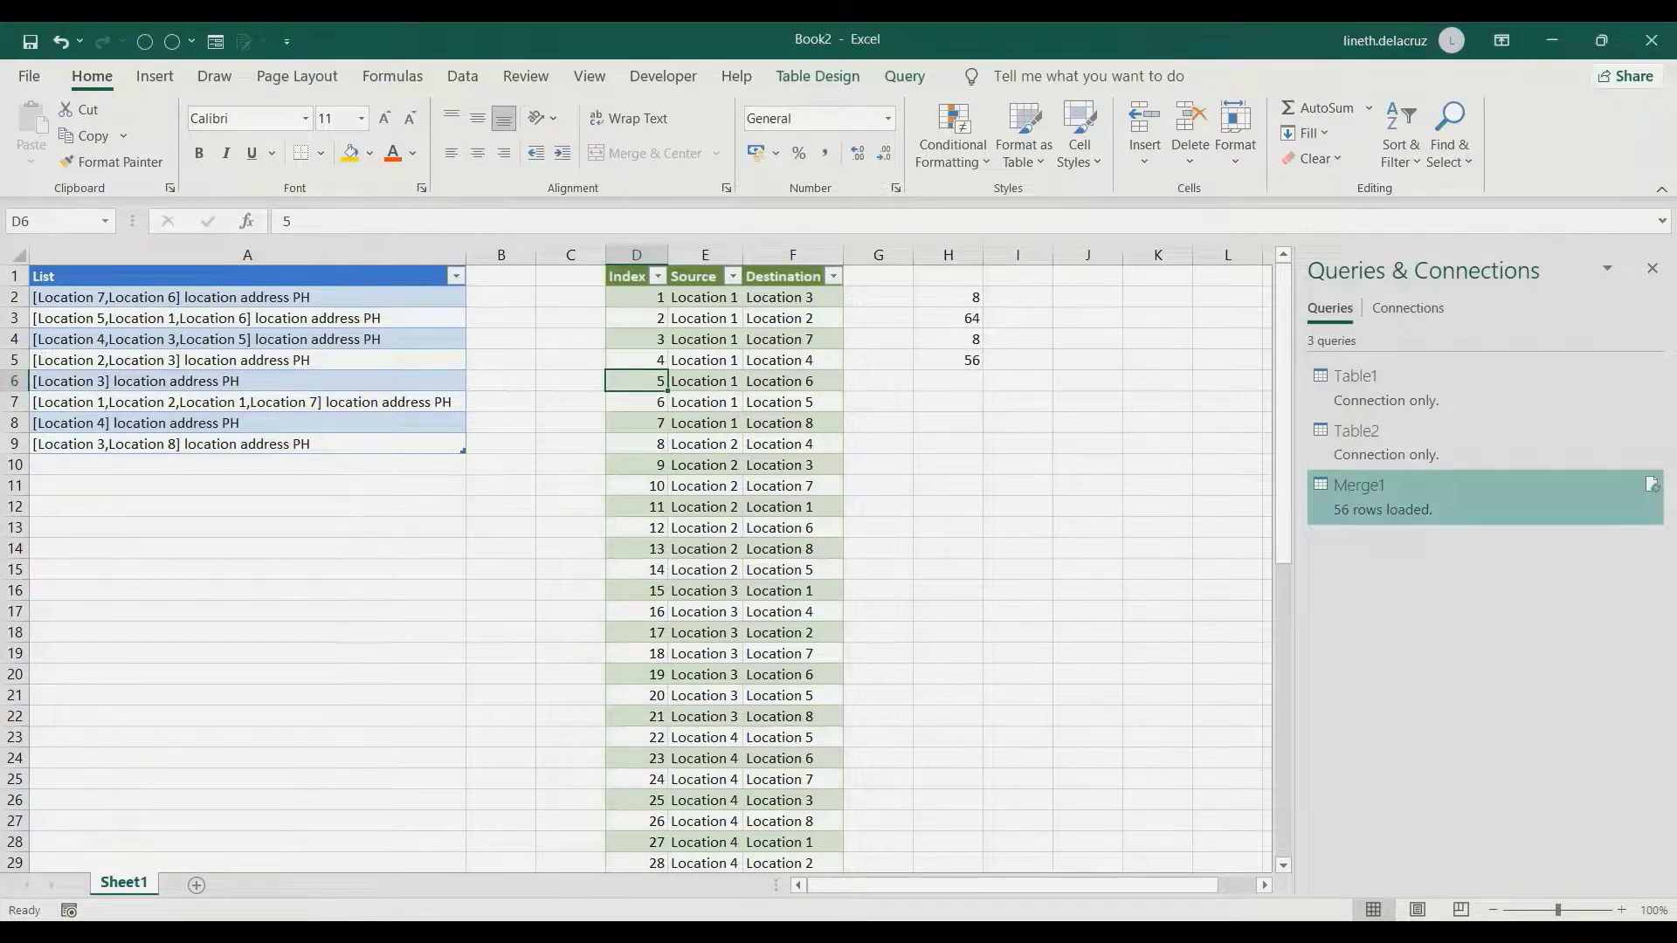
key(ctrl+Down)
scroll(646, 567, down, 2)
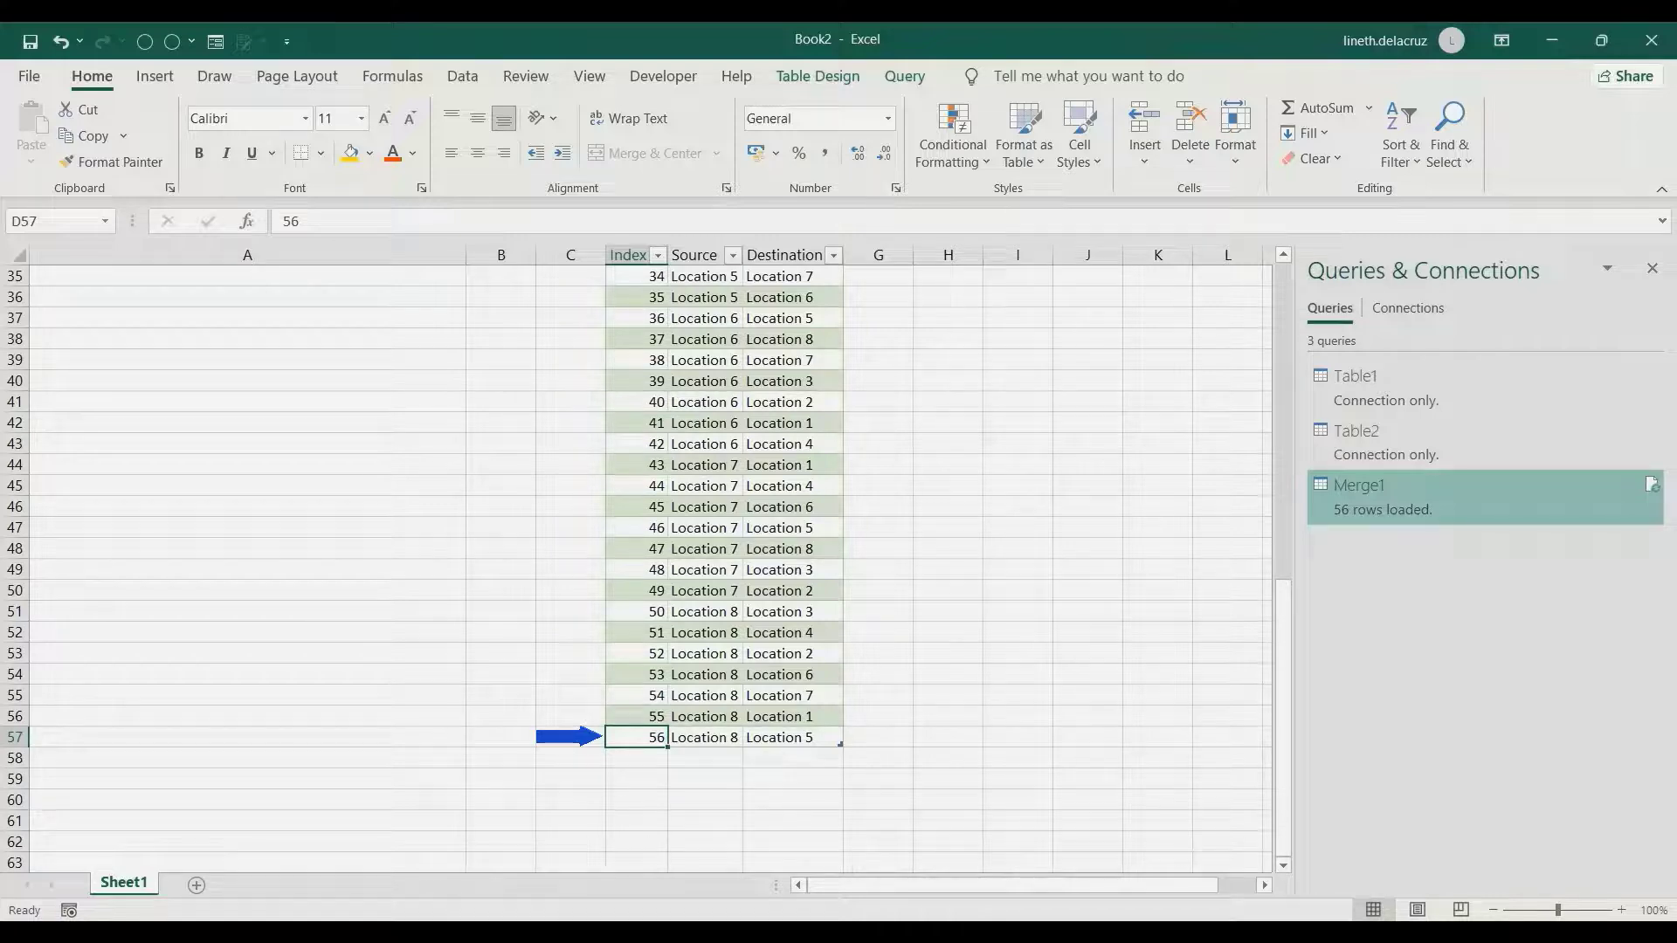
drag(704, 255, 784, 255)
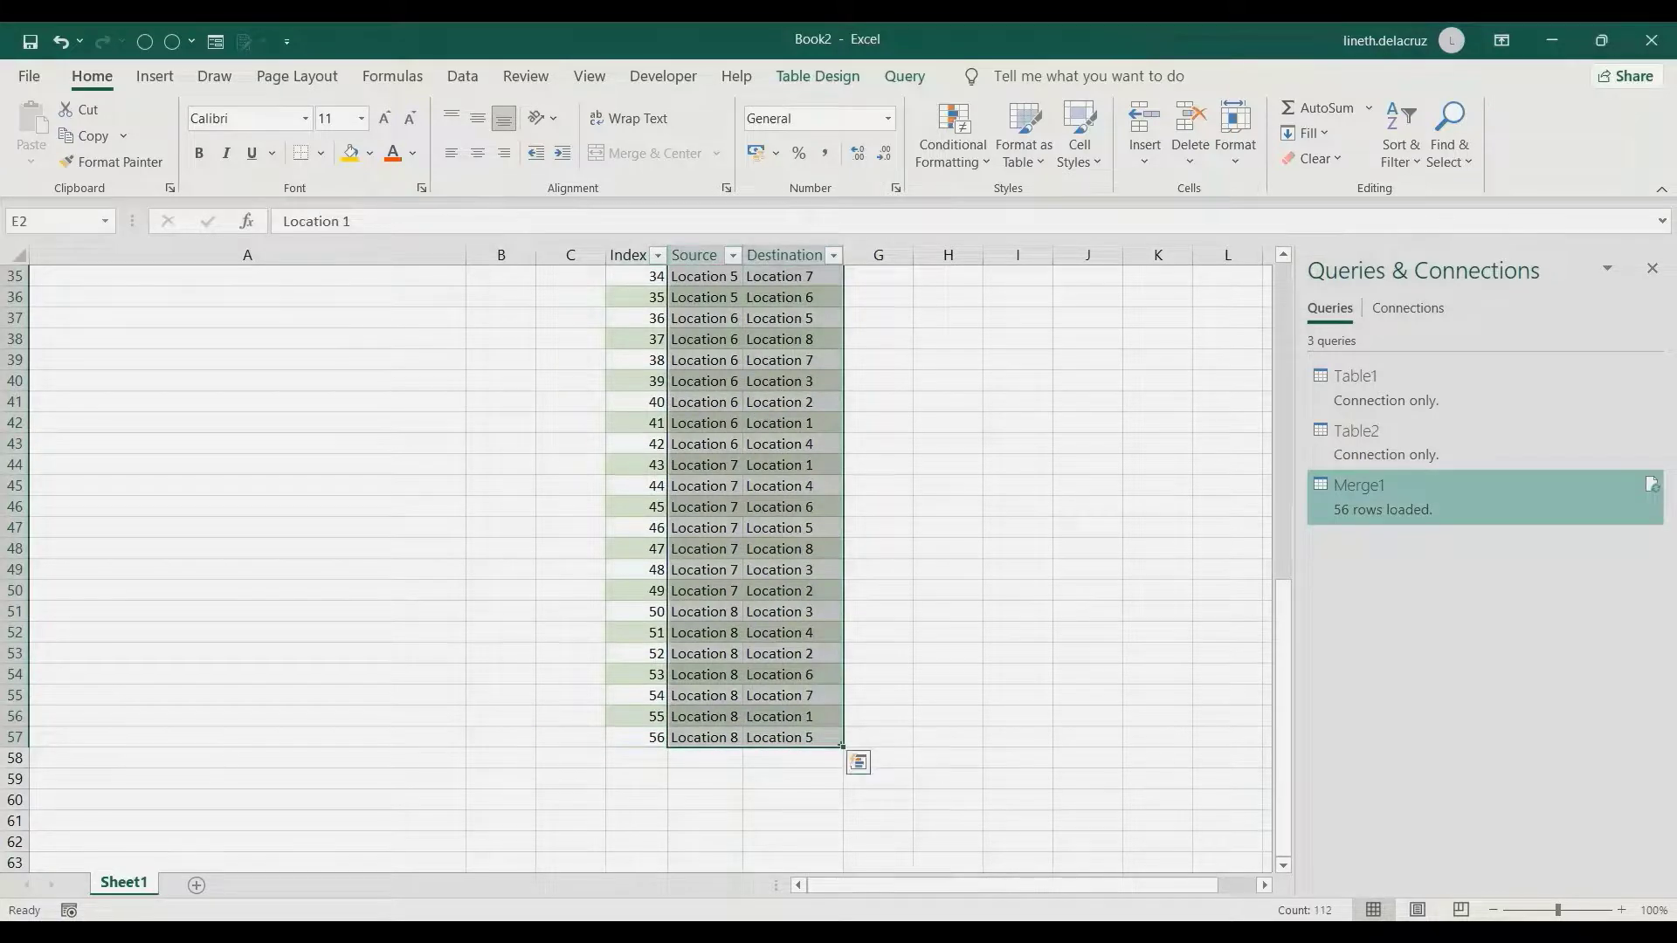